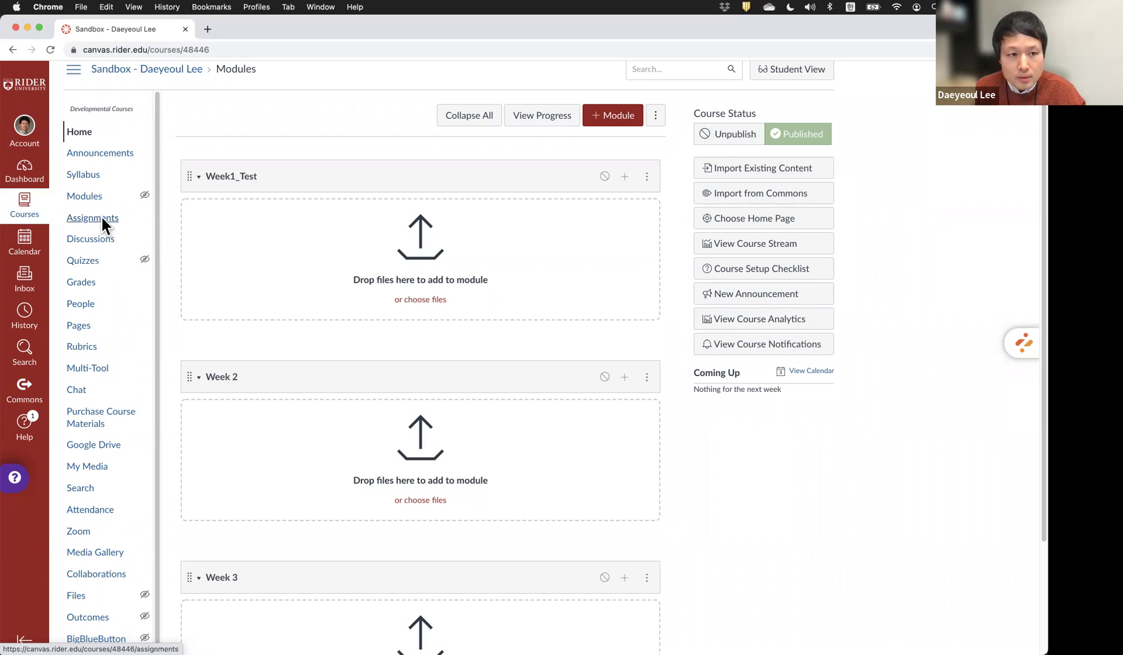
click(96, 219)
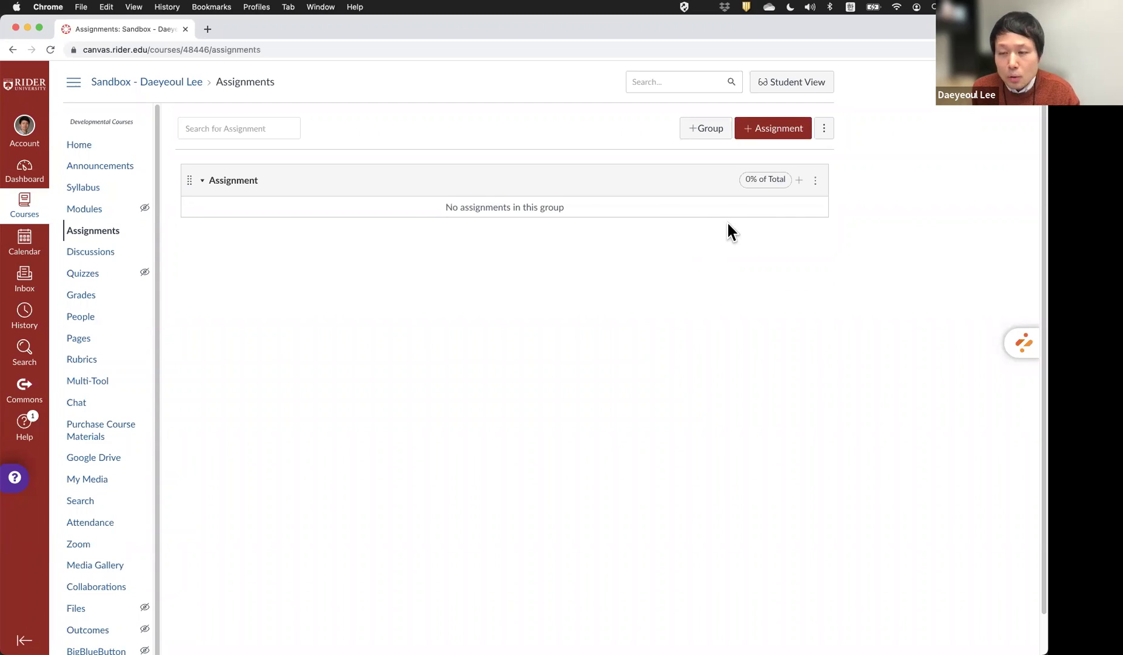
click(702, 129)
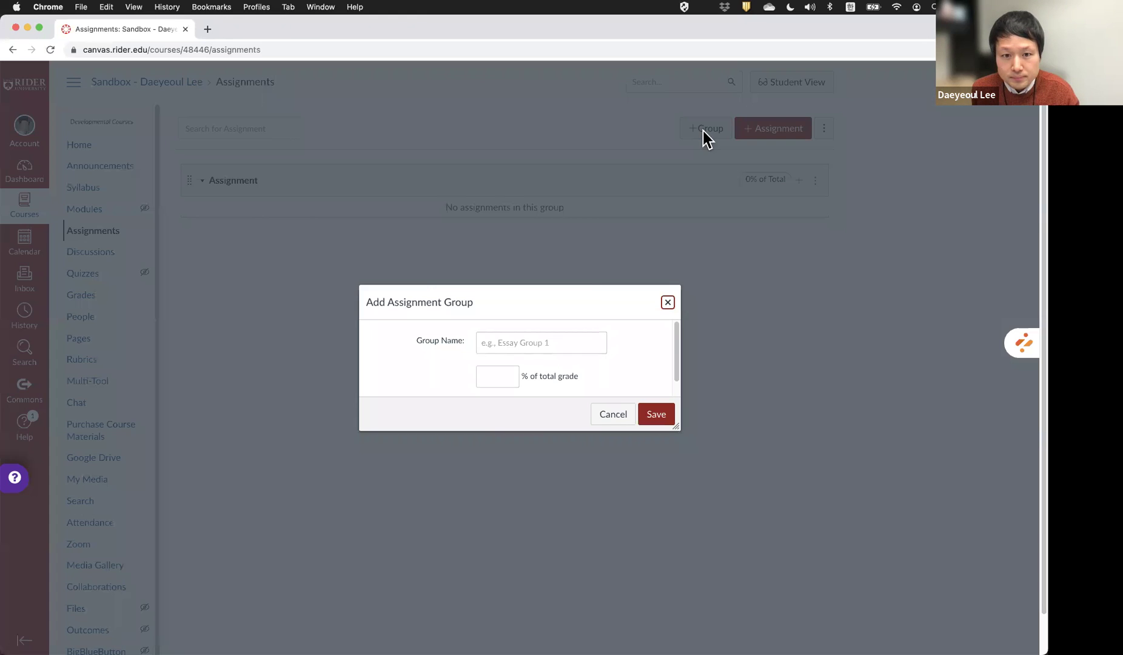
click(551, 343)
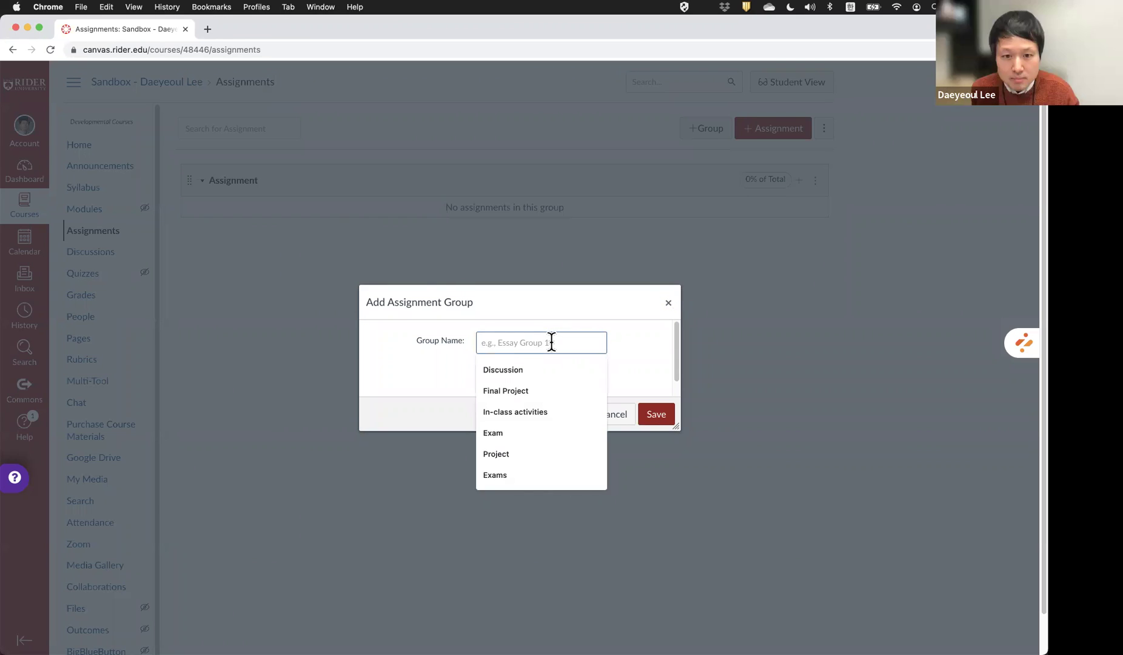
click(629, 326)
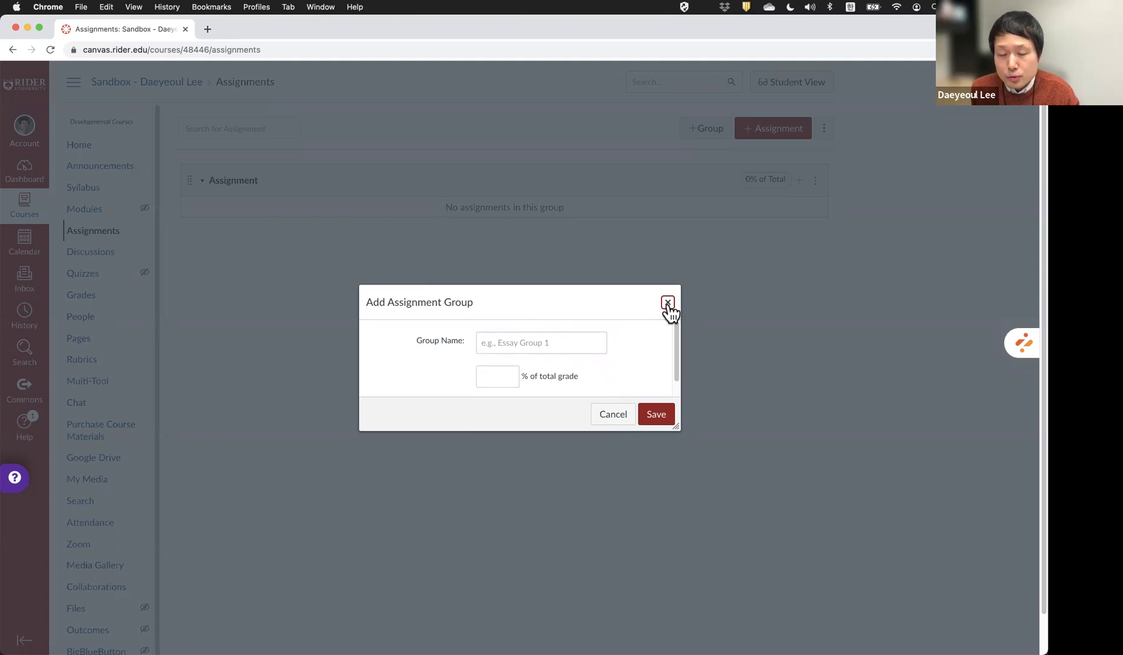
click(668, 302)
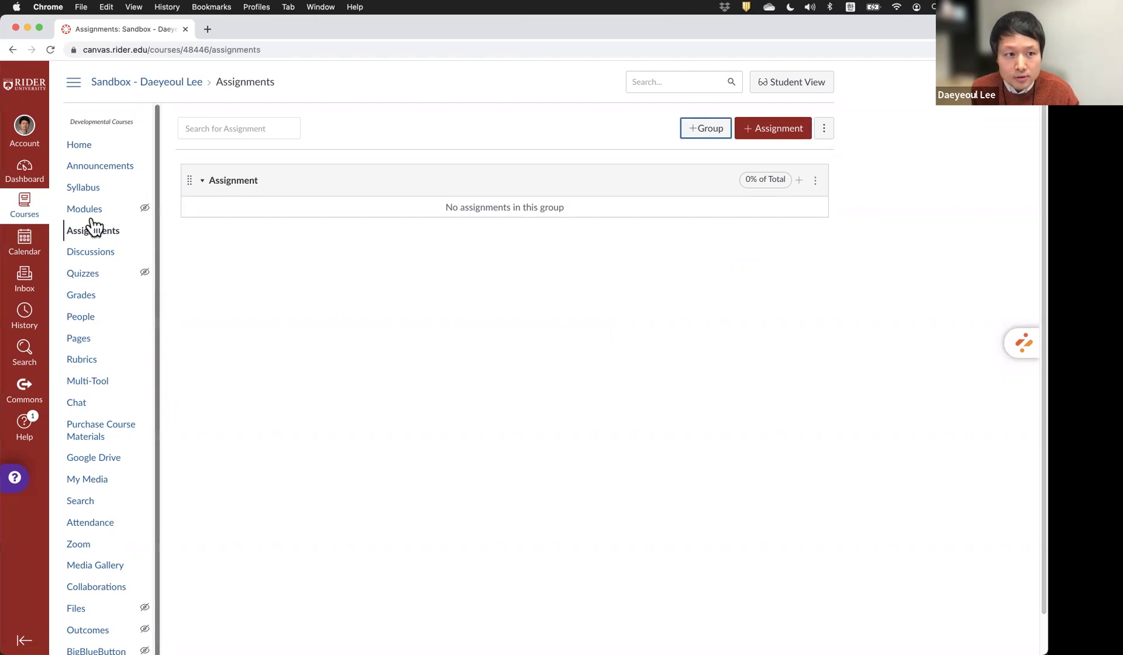
Review the assessment categories and their percentages under Grading Policies & Schema in the course syllabus.
click(83, 187)
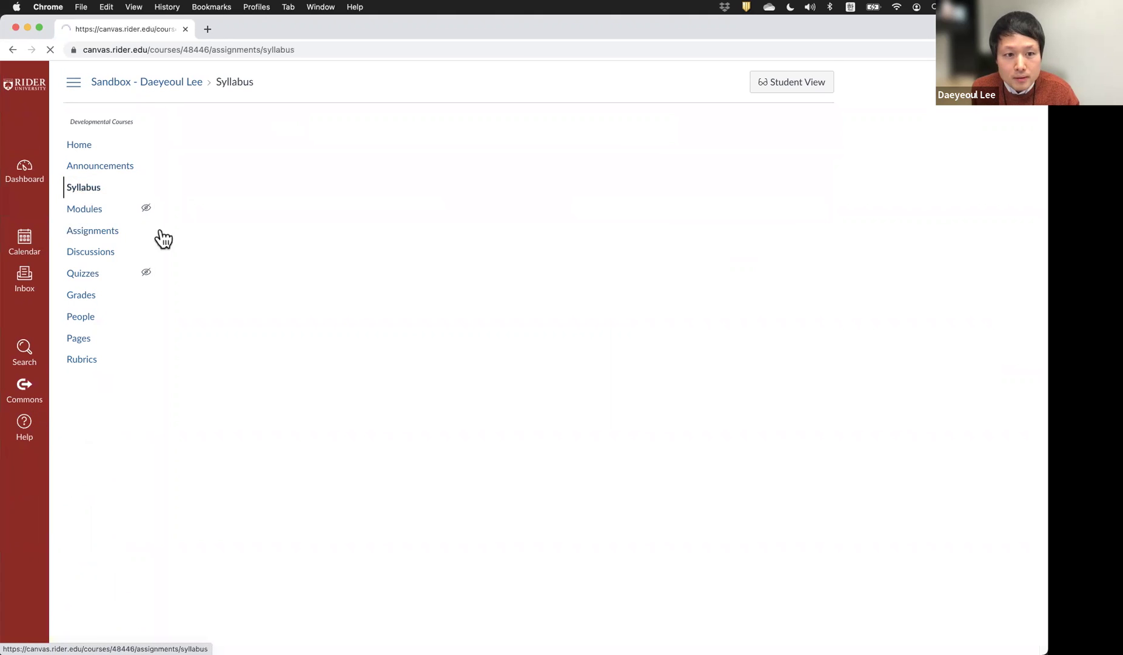
scroll(351, 350, down, 15)
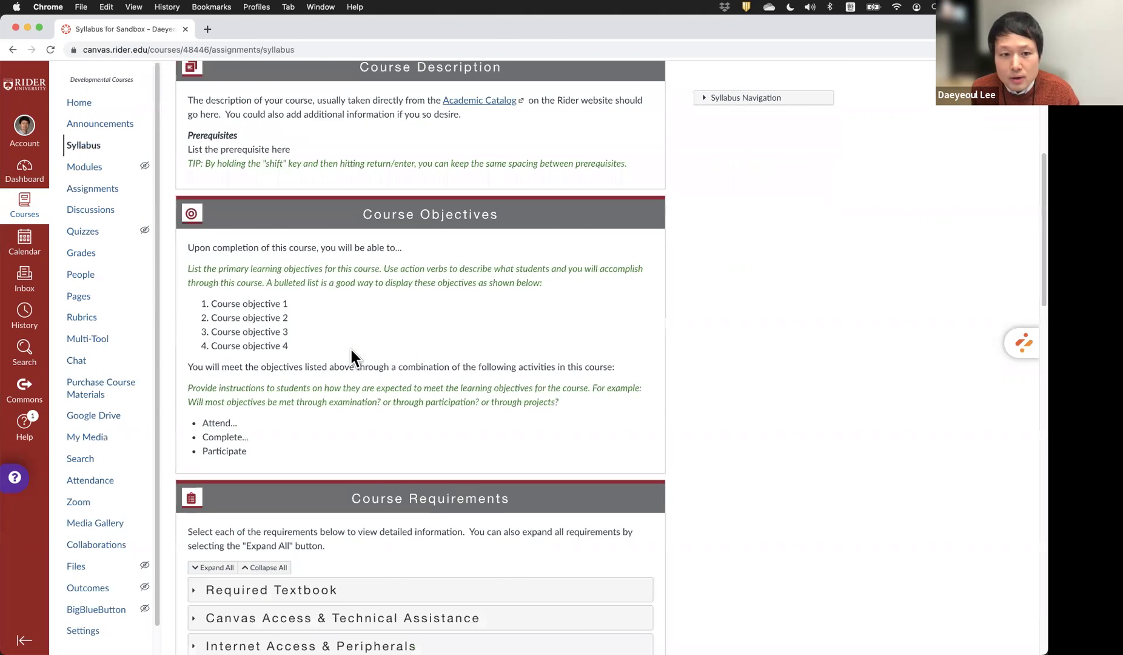
scroll(351, 357, down, 4)
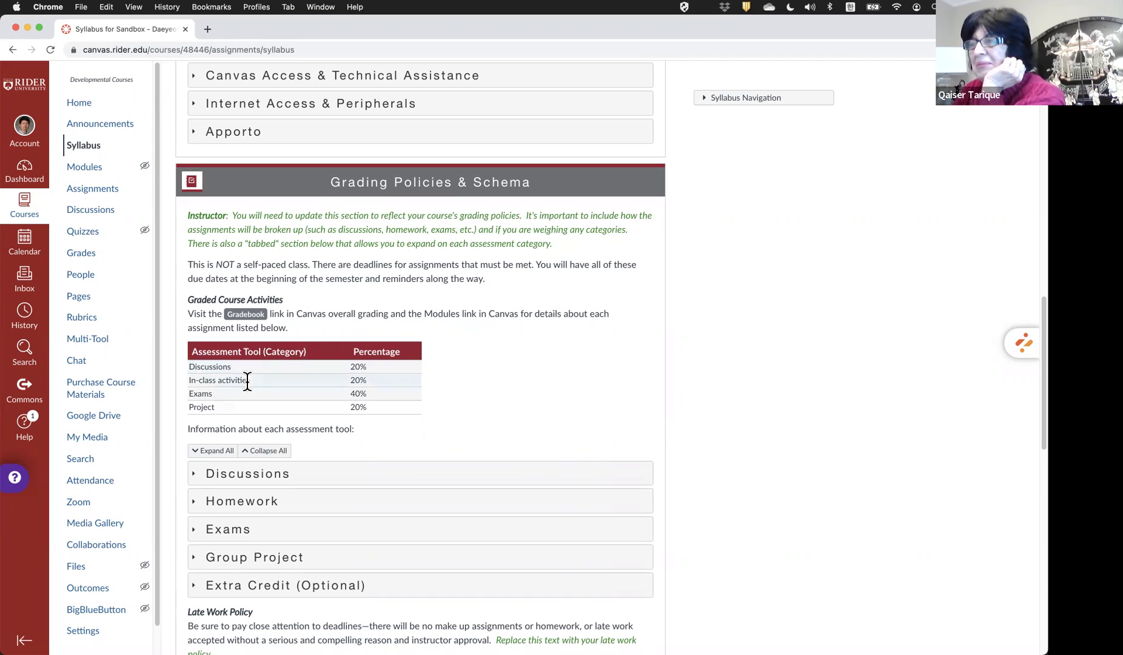
Add an assignment group named Discussion on the course's Assignments page, leaving its grade percentage blank.
click(94, 190)
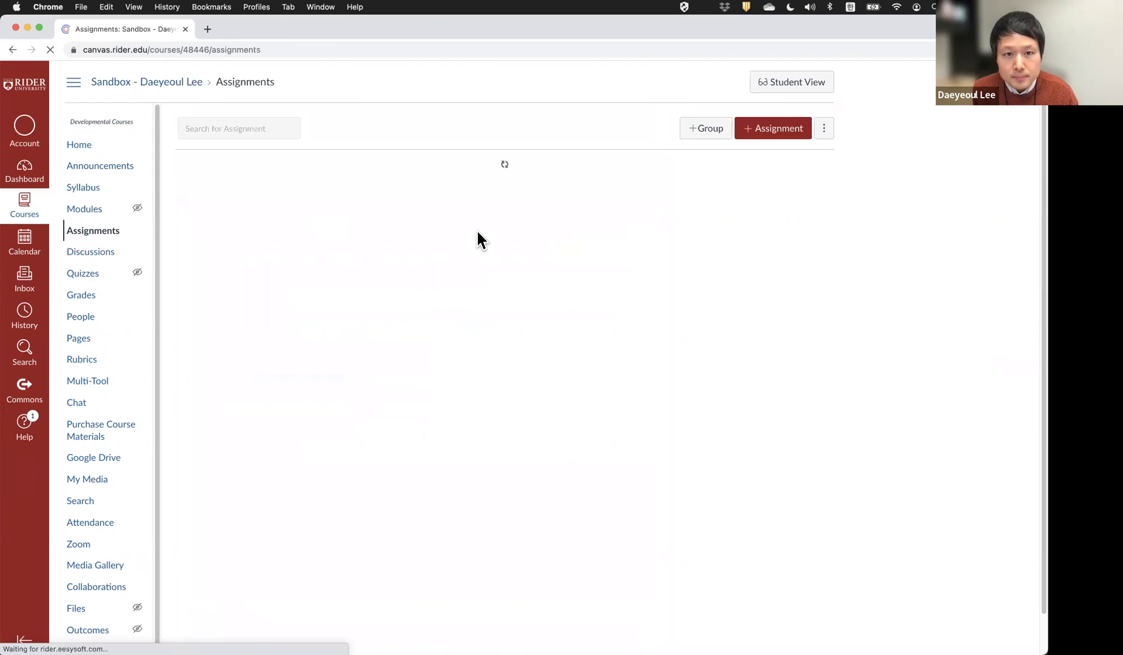
click(706, 131)
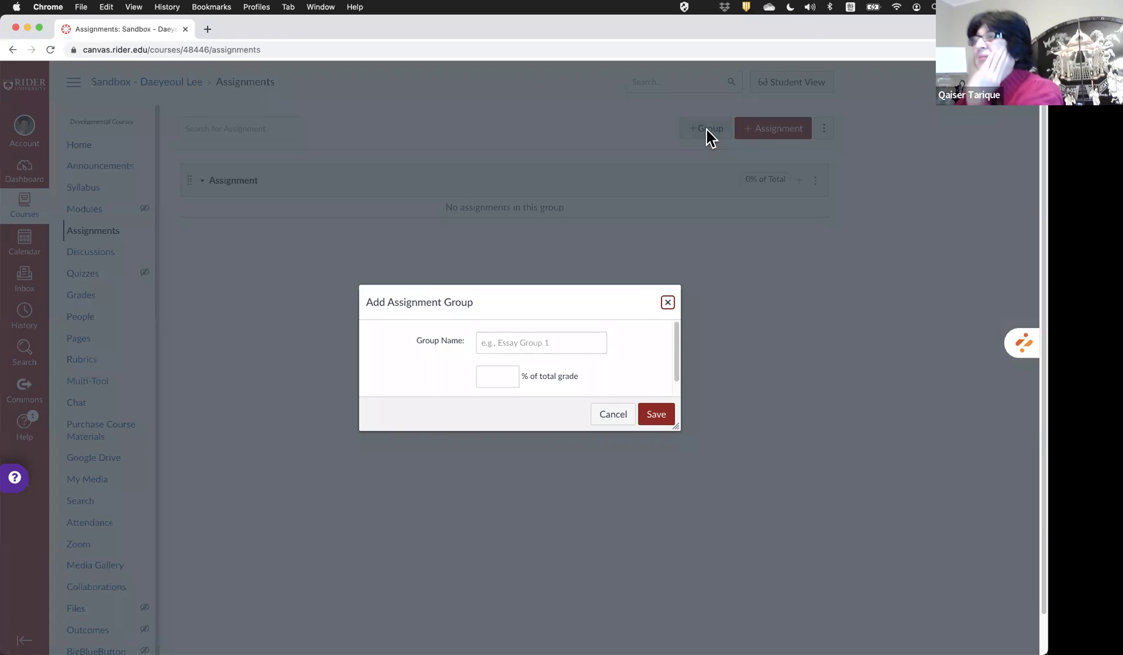
click(584, 344)
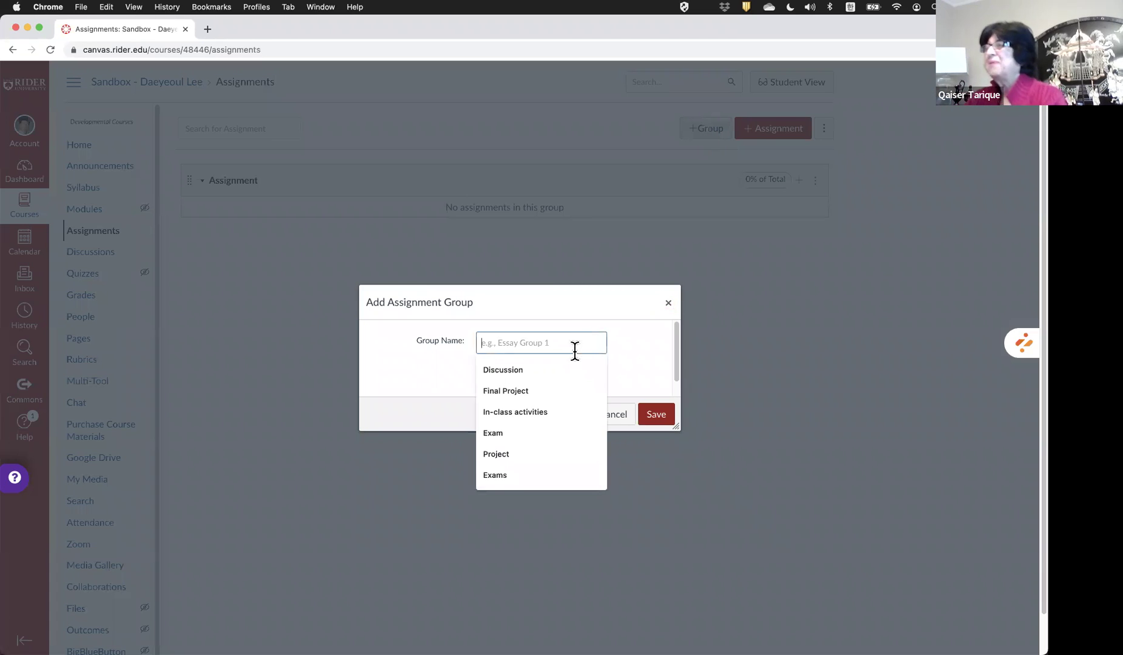
click(562, 369)
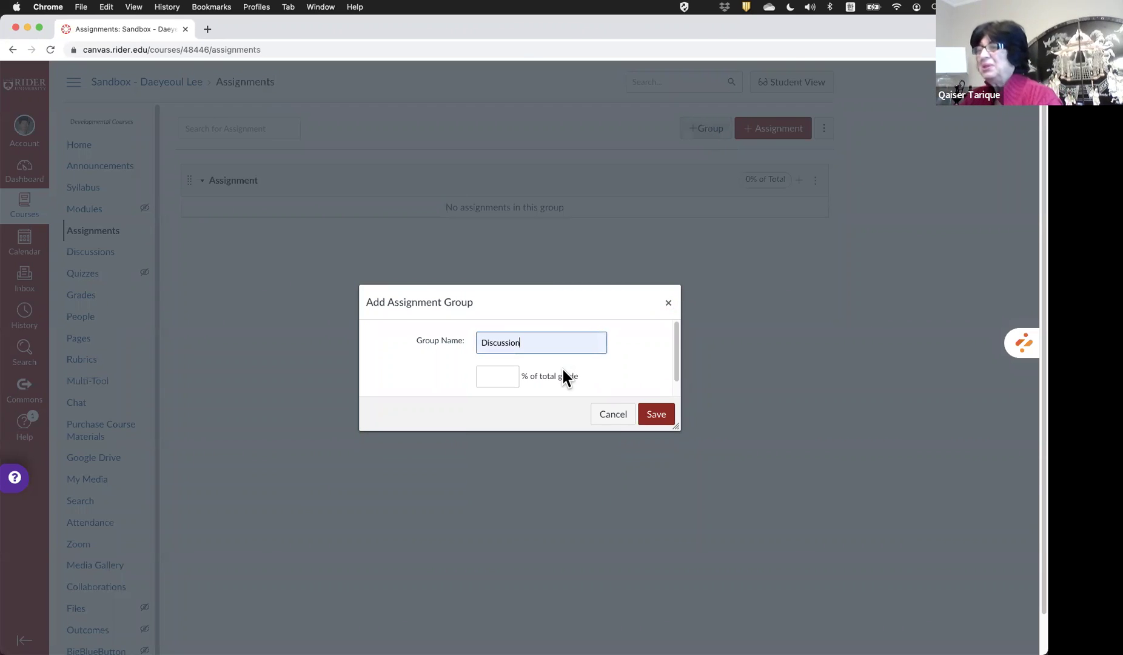
click(659, 415)
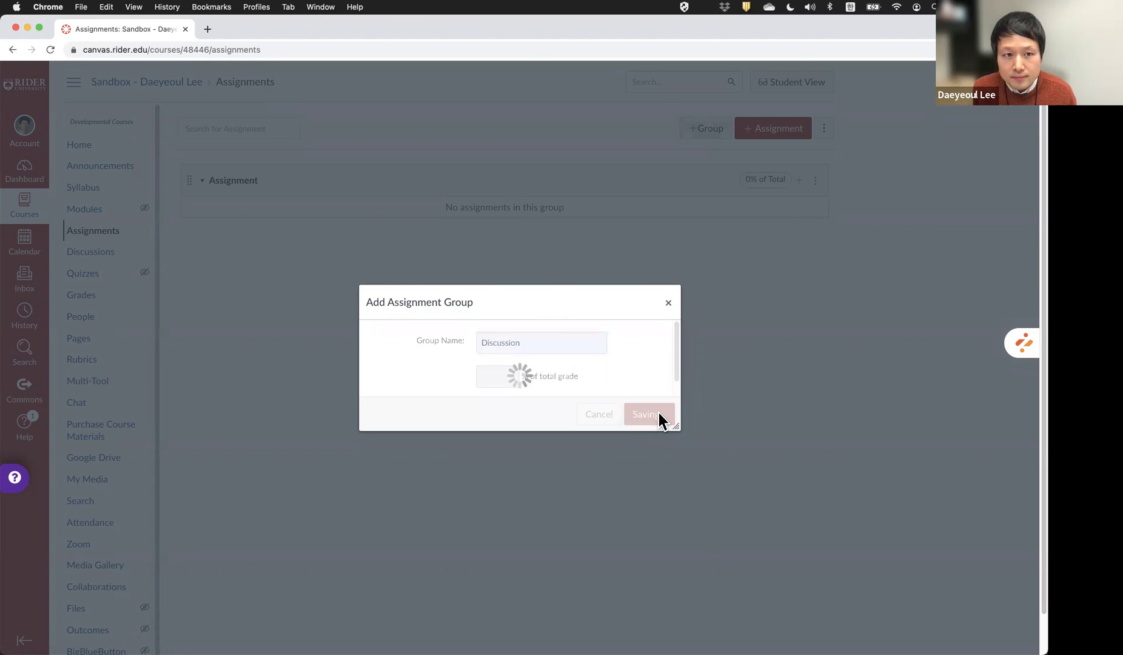
Add an assignment group named Final Project, leaving its grade percentage blank.
click(701, 131)
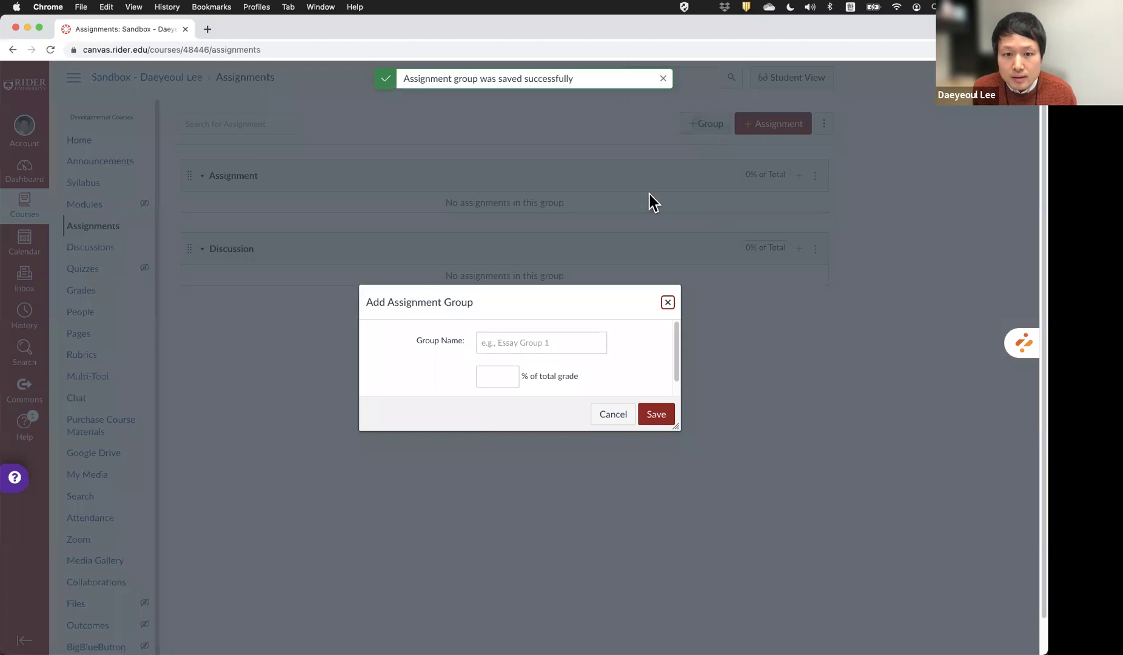
click(551, 343)
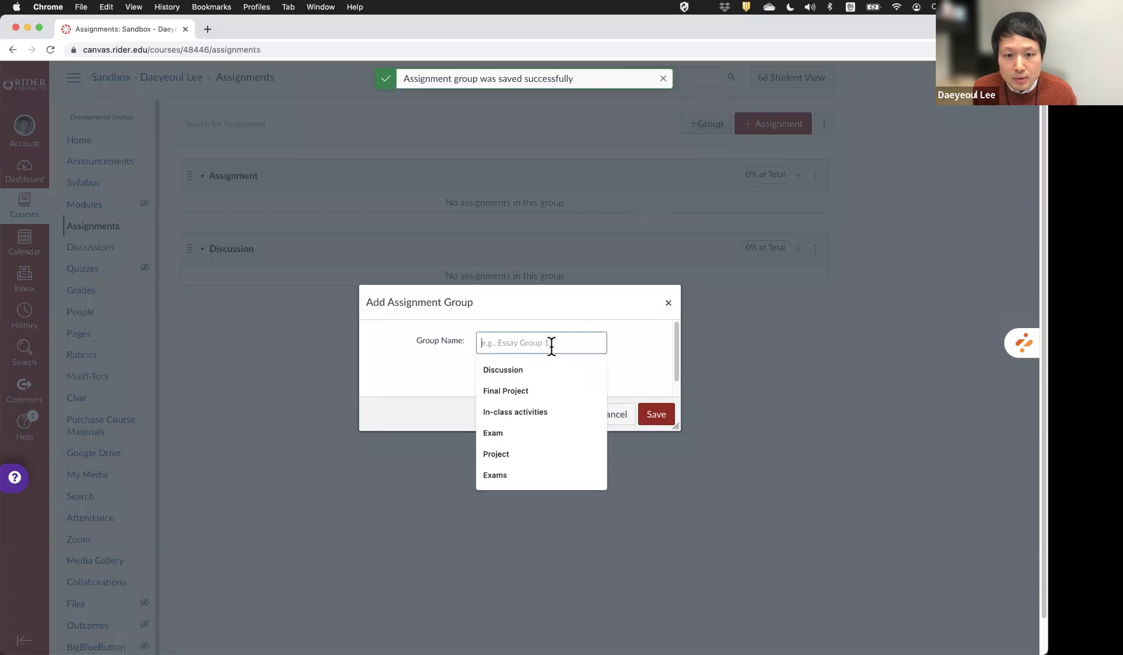
click(546, 390)
click(657, 414)
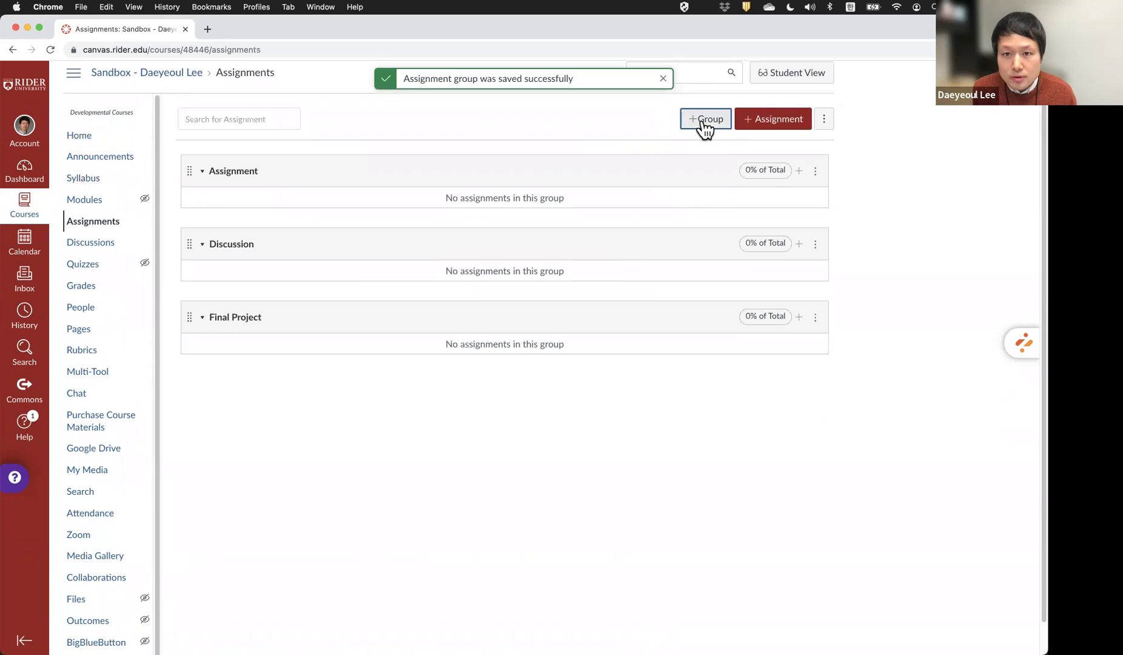
Add an assignment group named In-class activities, leaving its grade percentage blank.
click(705, 128)
click(556, 332)
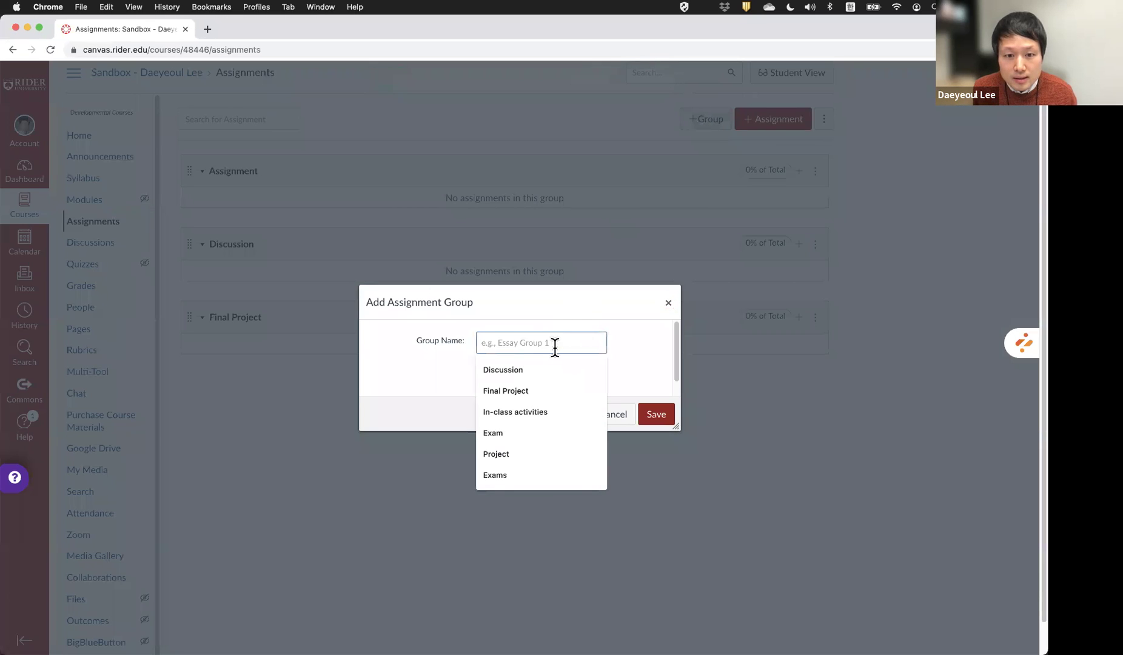
click(555, 410)
click(654, 409)
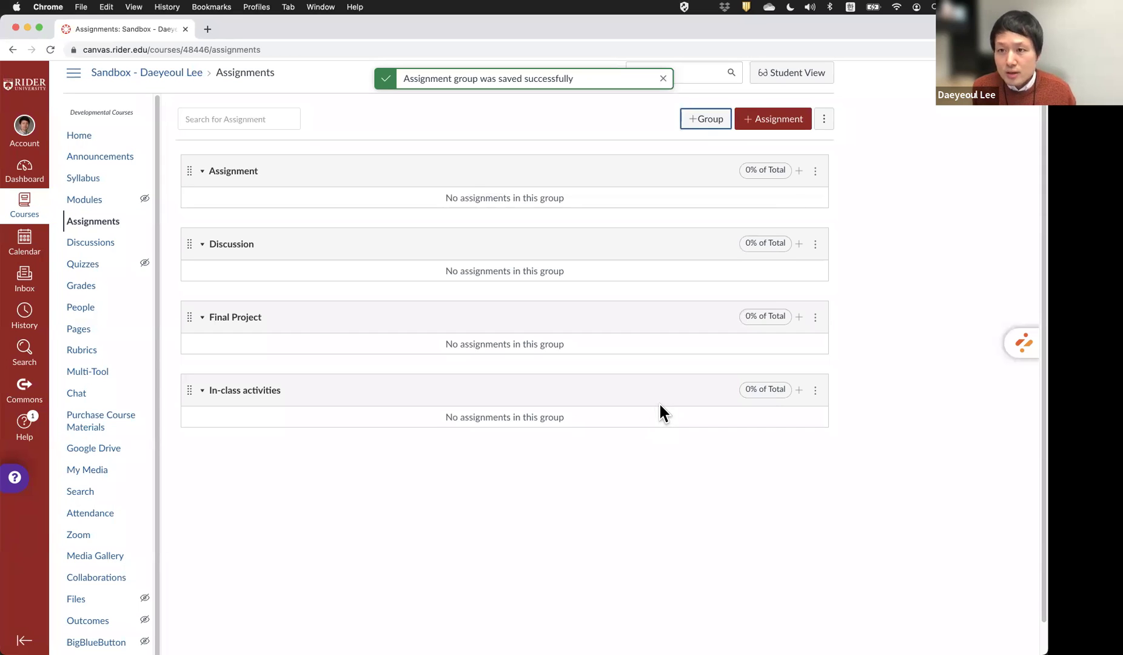
Rename the existing Assignment group as Exams and save it.
click(815, 172)
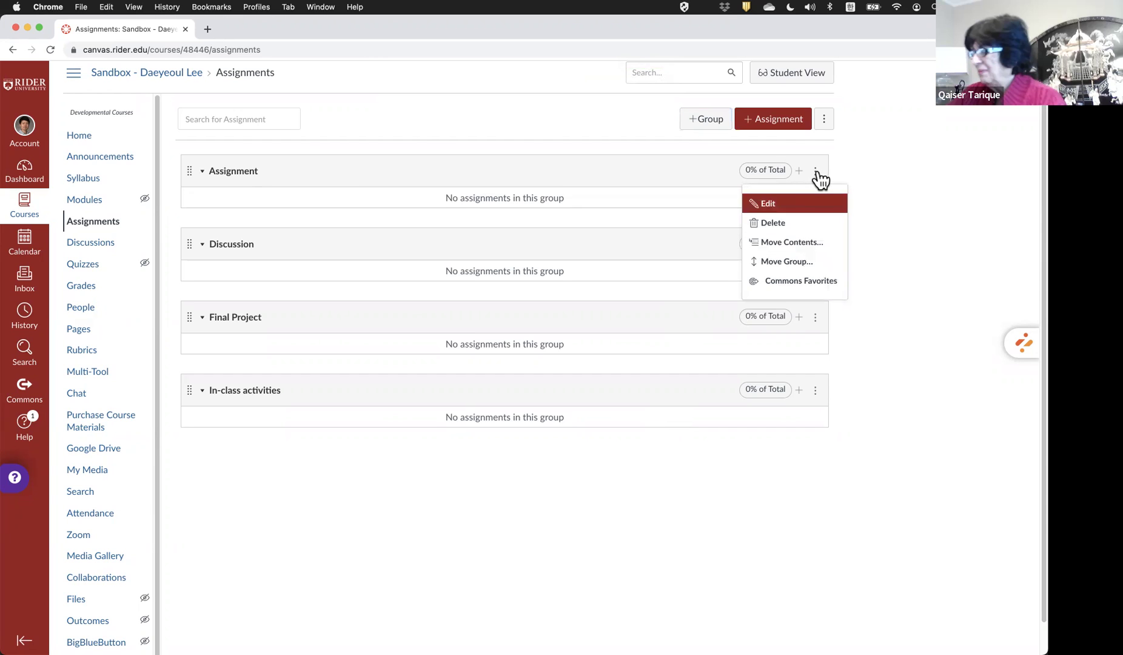
click(792, 203)
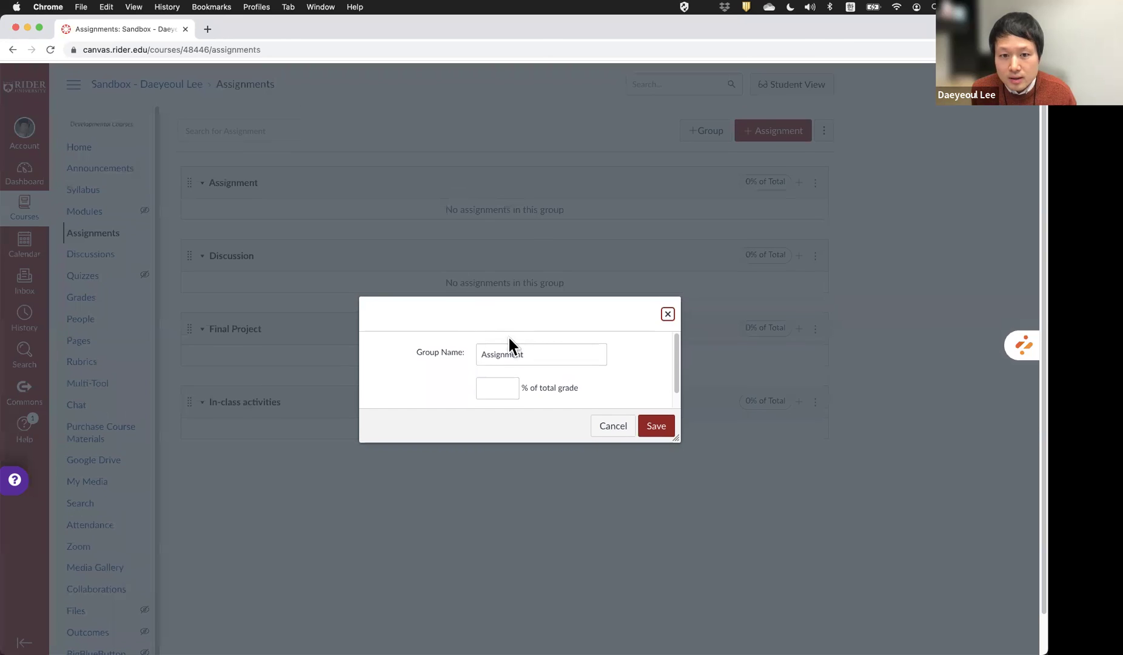
click(551, 353)
drag(464, 352, 534, 352)
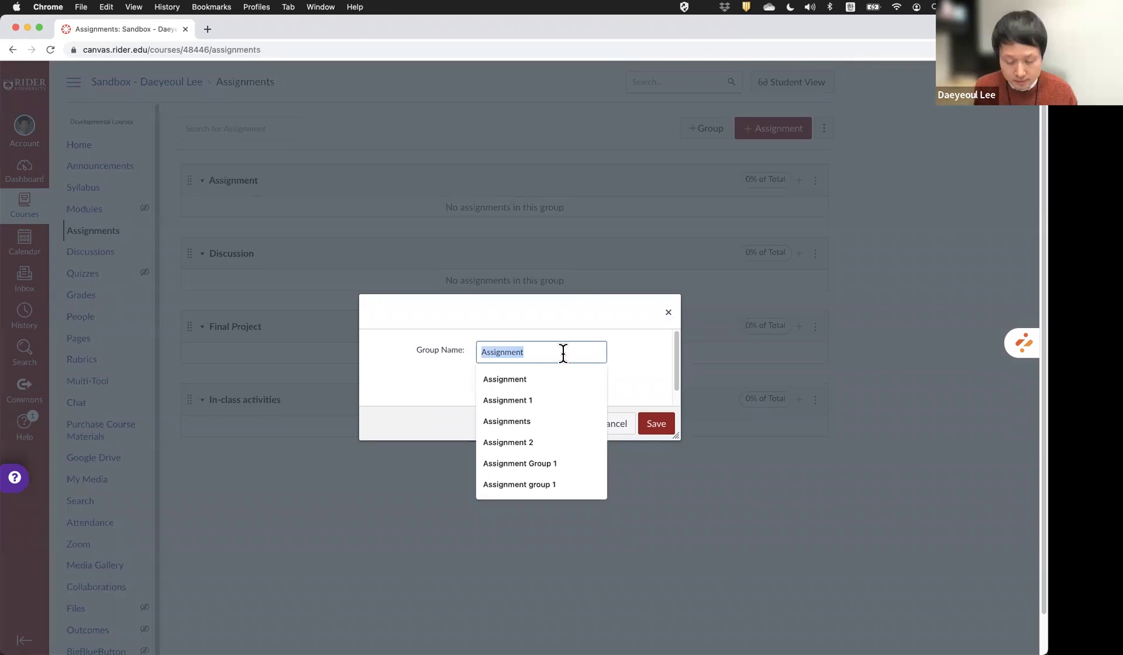
text(ㄸ)
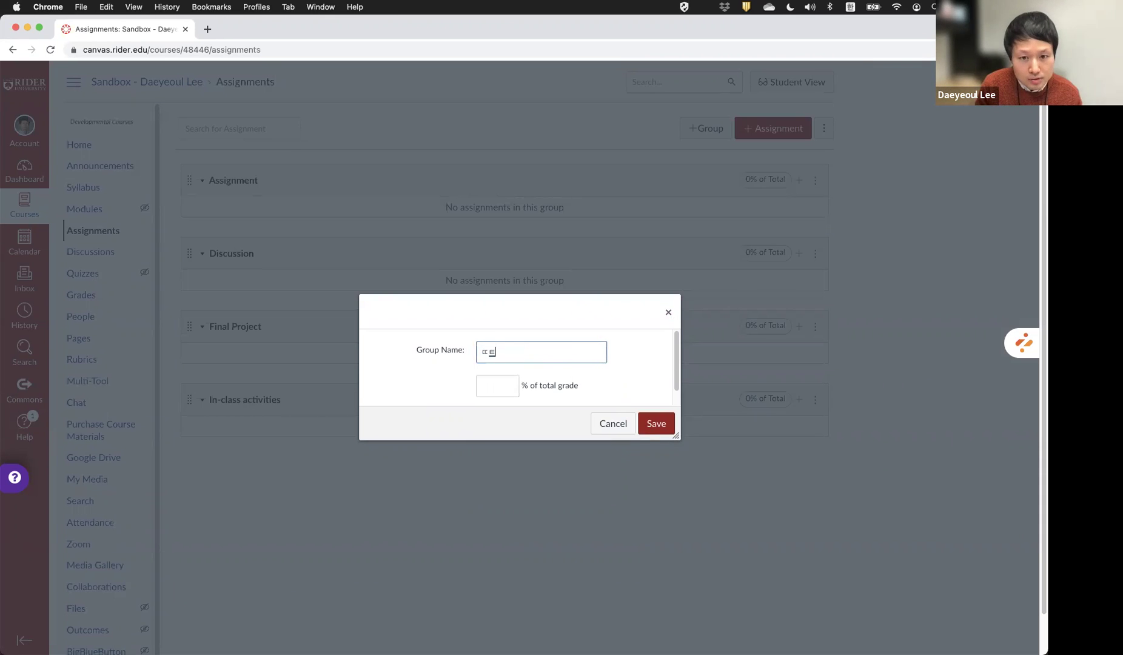
key(BackSpace)
key(ctrl+space)
text(Exams)
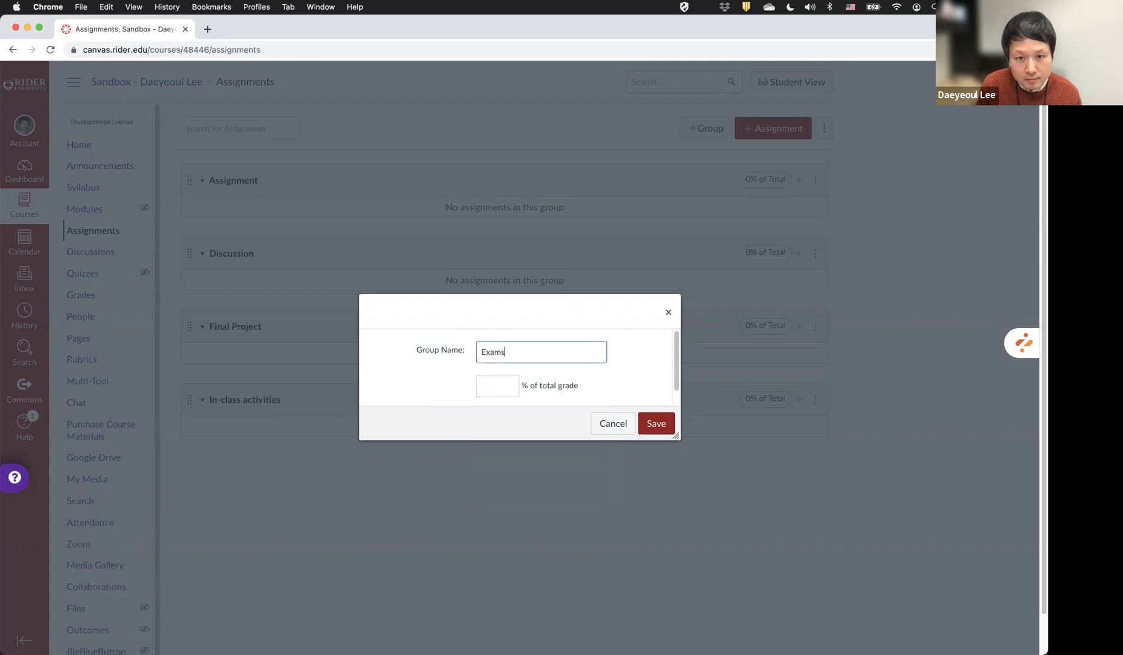
click(654, 420)
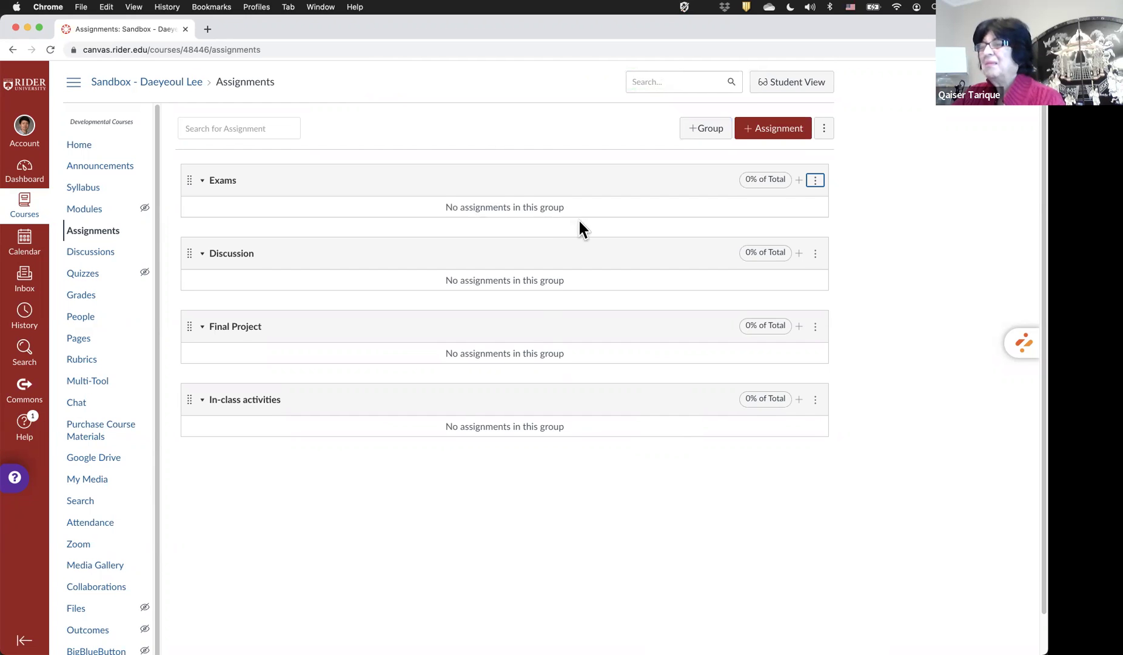
Examine the assignment types offered for a new item in the Exams group, without creating one.
scroll(579, 224, down, 1)
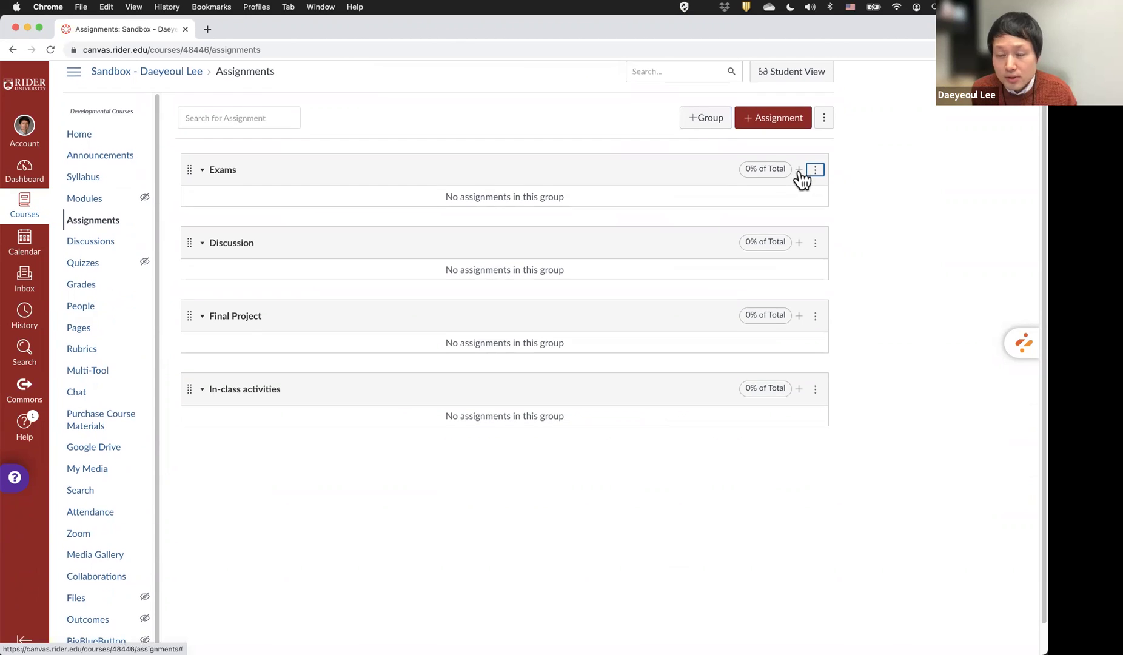
click(799, 171)
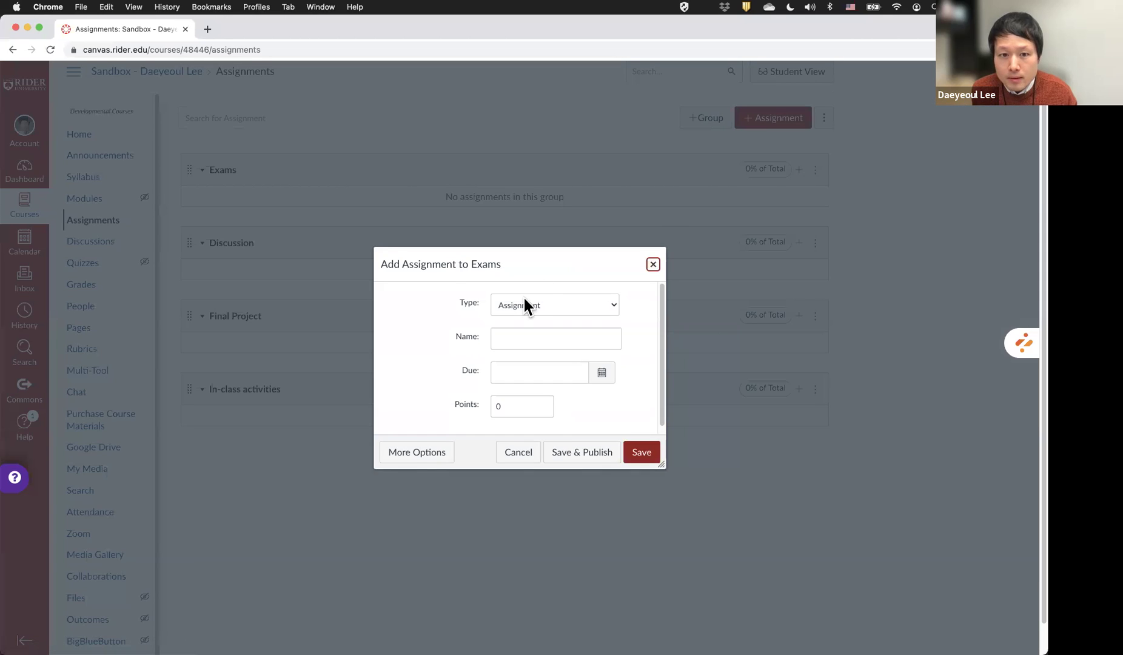
scroll(578, 296, up, 1)
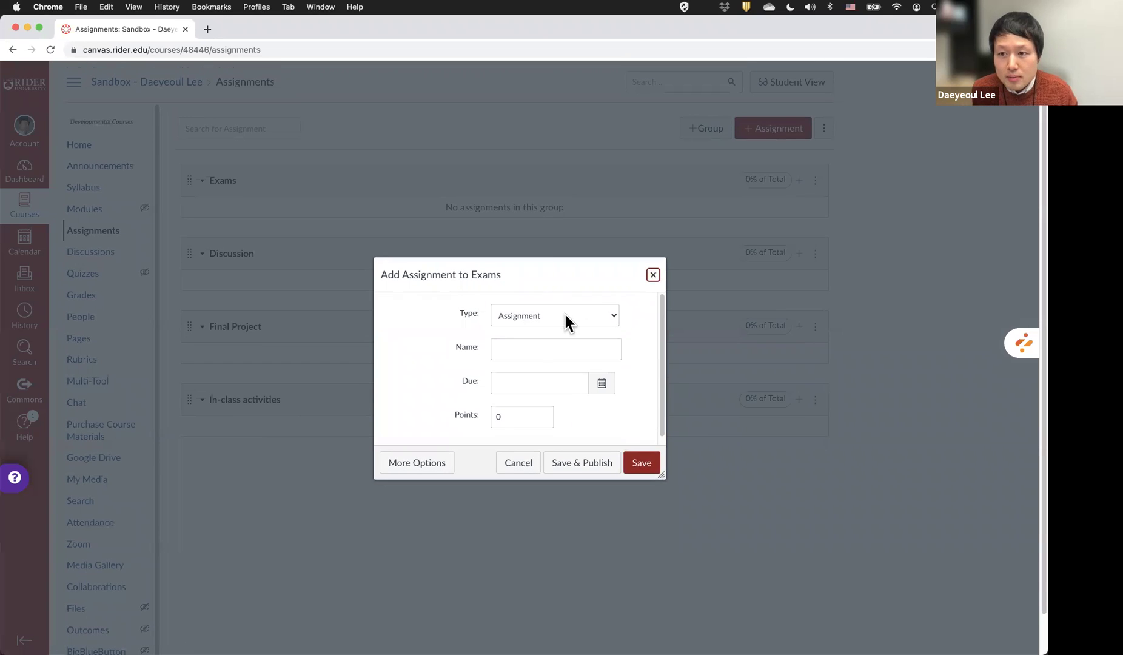
click(567, 321)
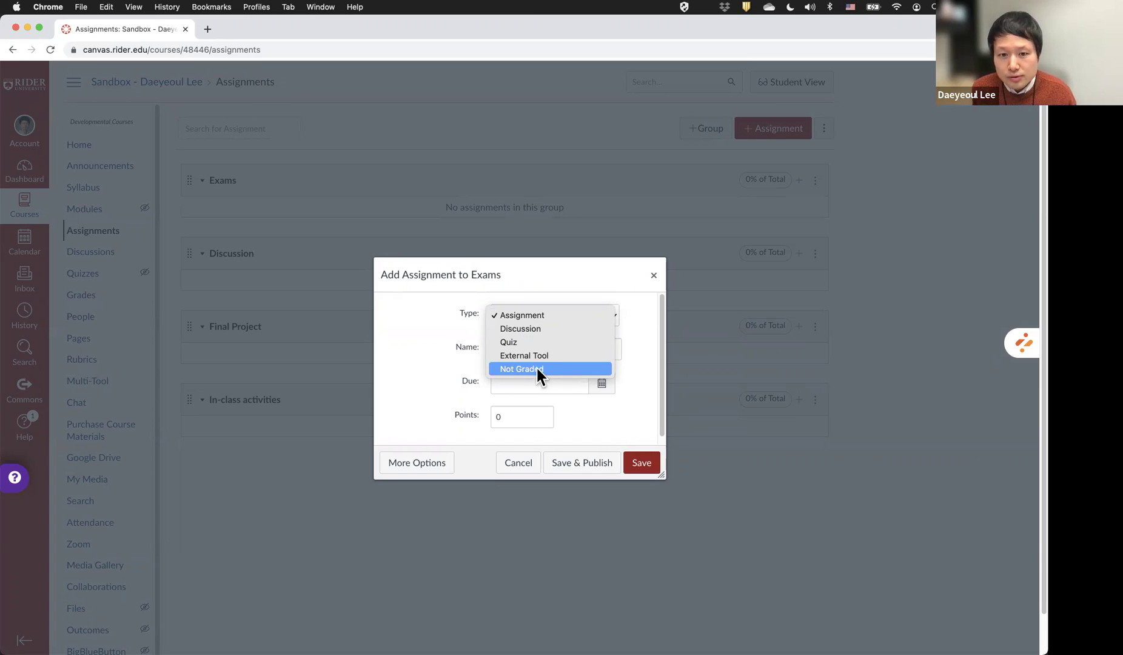
click(638, 291)
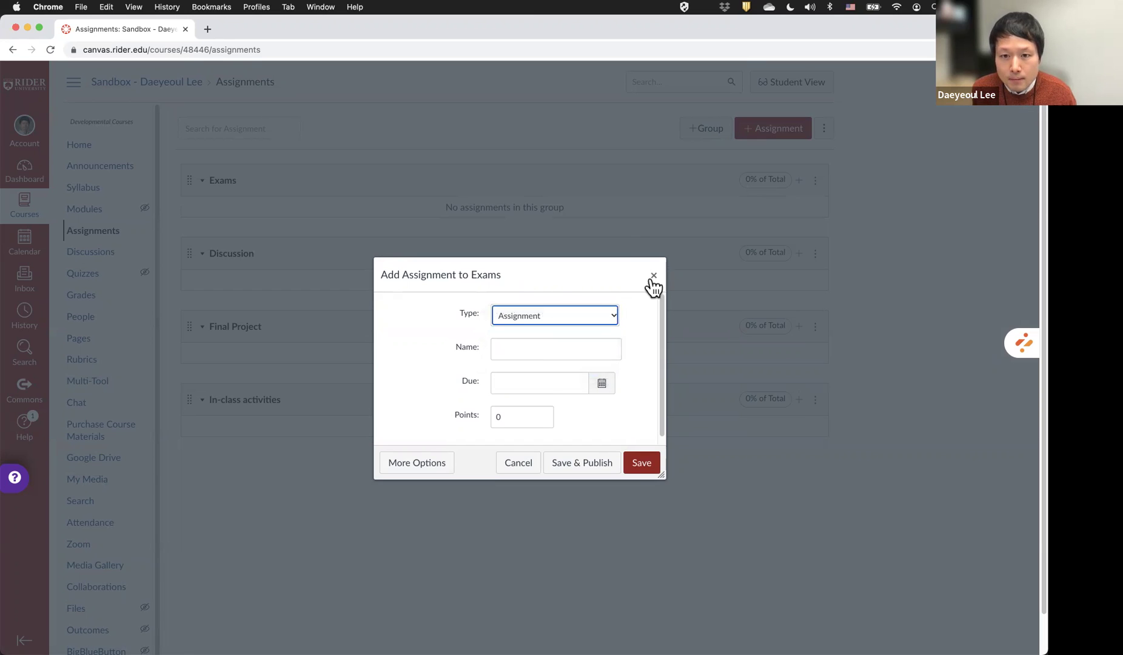
click(653, 276)
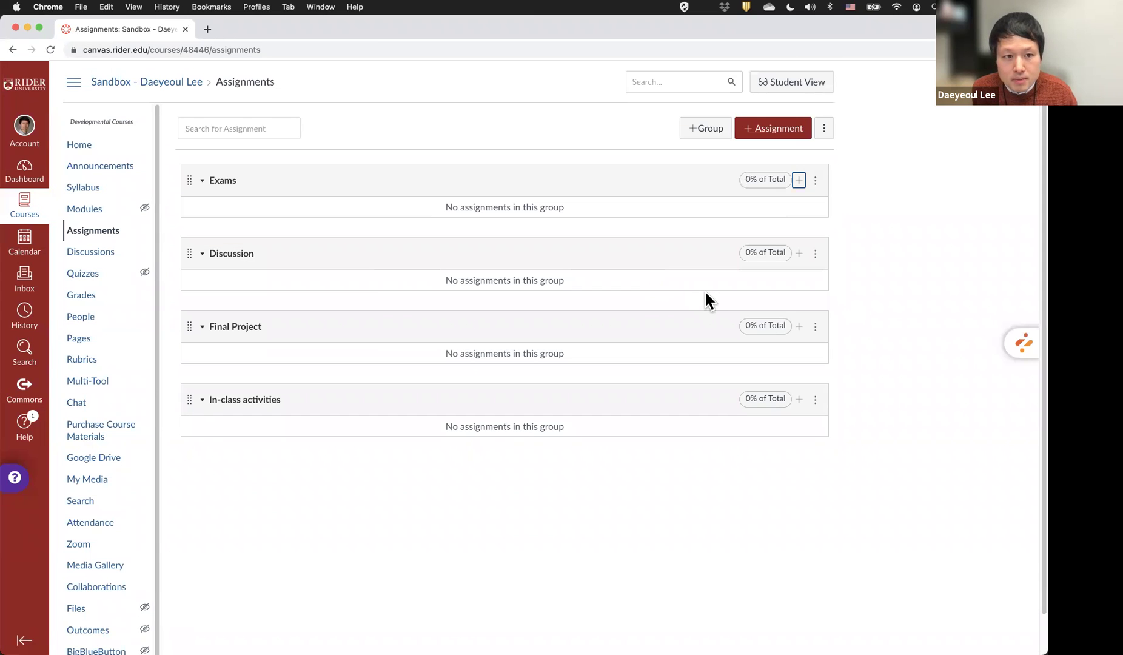
Start a new assignment in the Final Project group and name it Final Presentation.
click(798, 326)
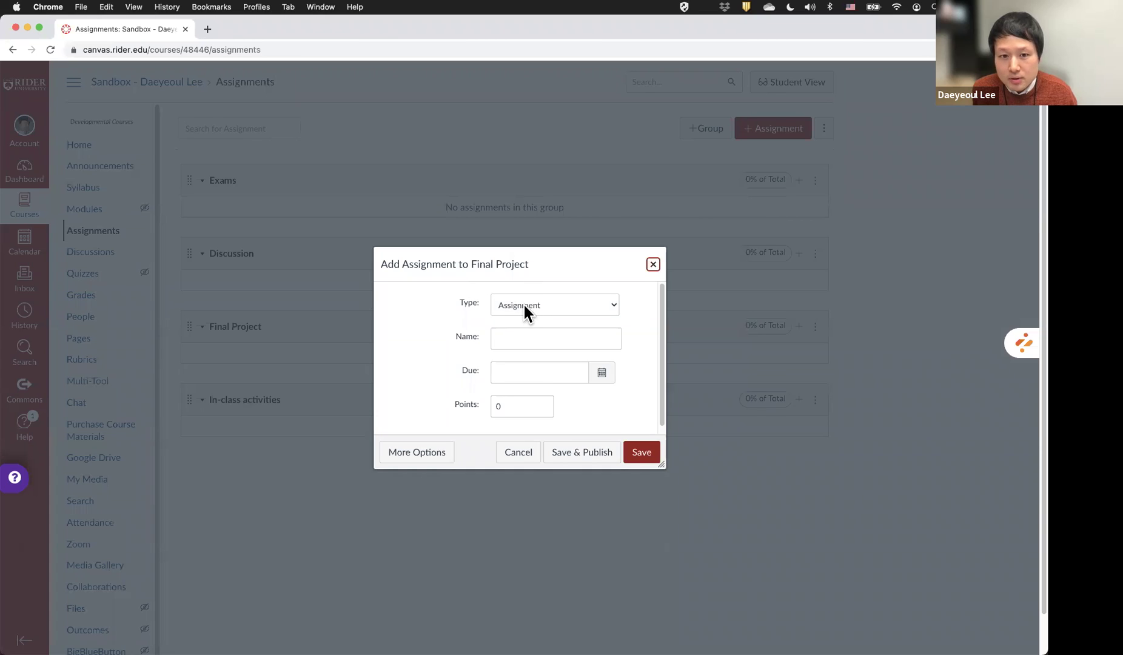
click(541, 338)
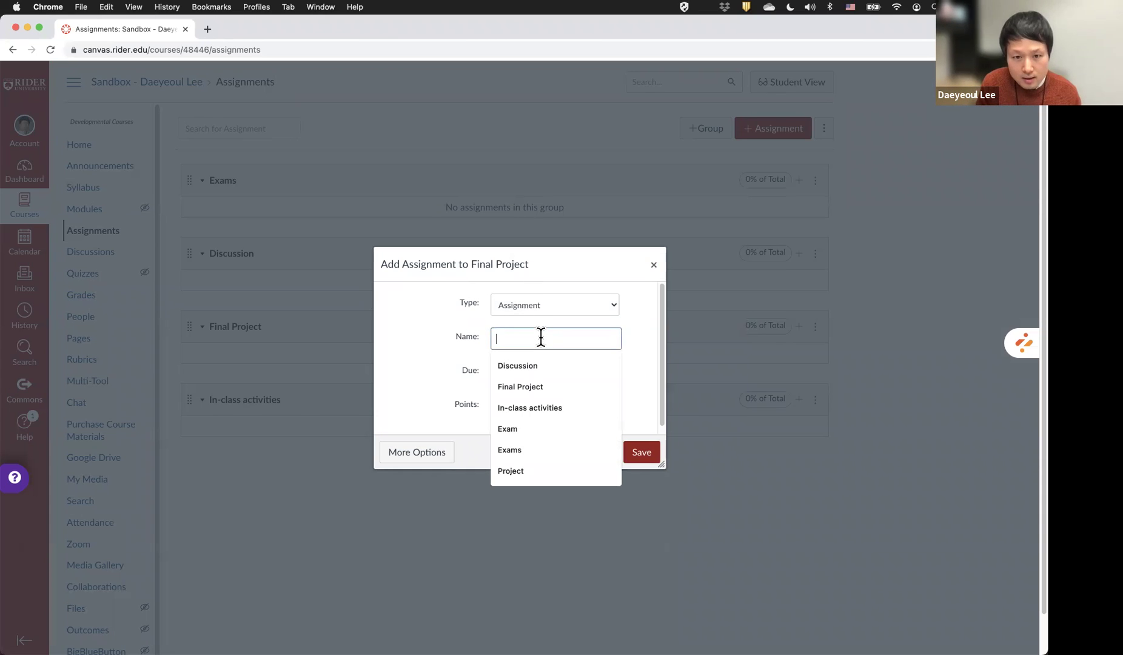
text(Final Presentation)
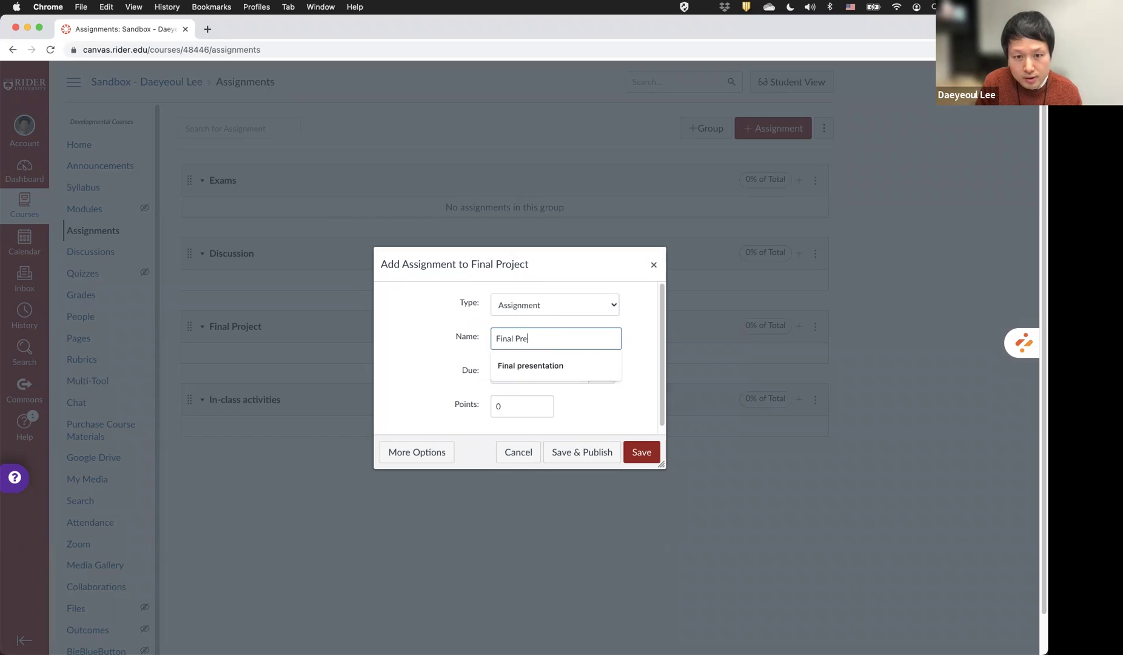
click(480, 337)
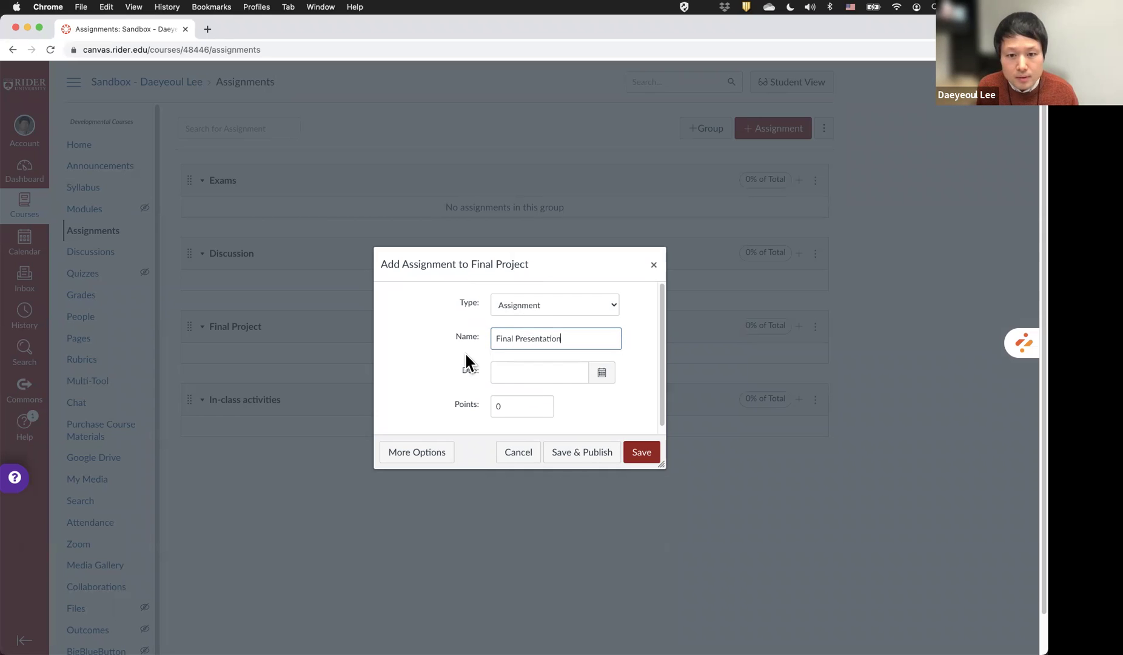
Set the Final Presentation assignment's due date to Feb 24 at 11:59pm and its points to 100.
click(532, 376)
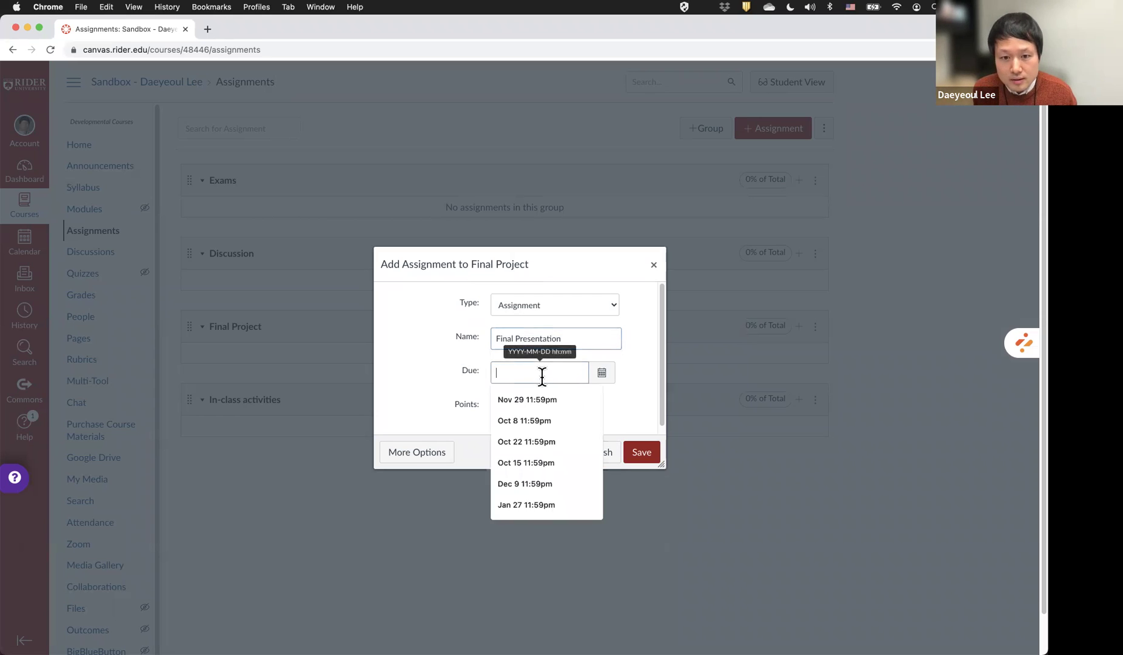
click(604, 374)
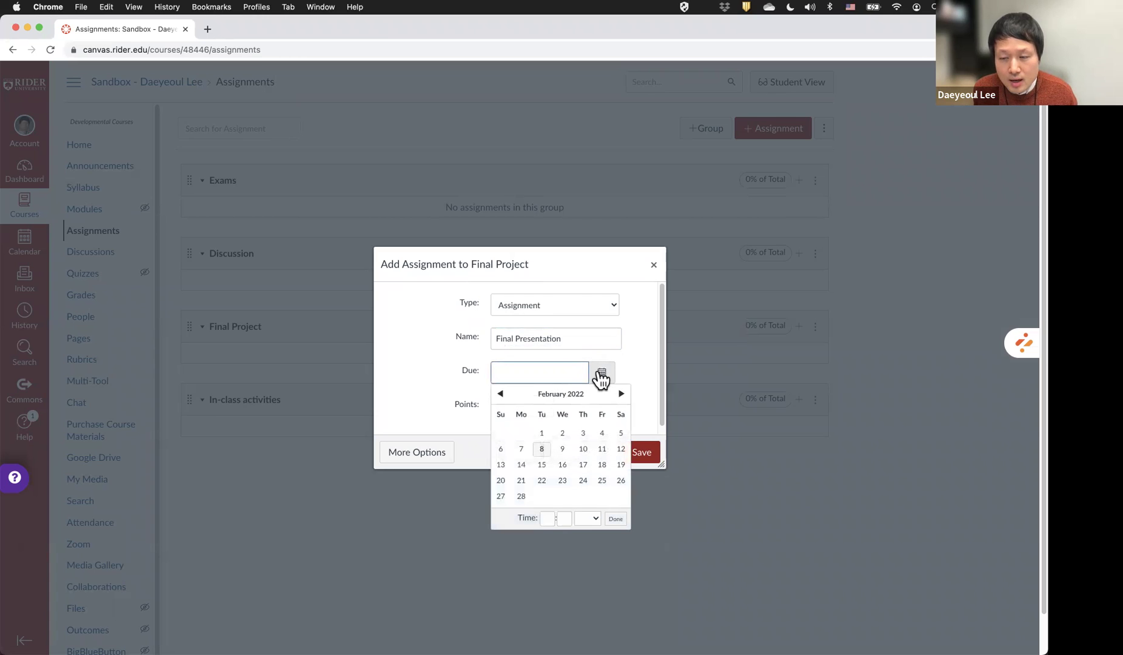
click(583, 480)
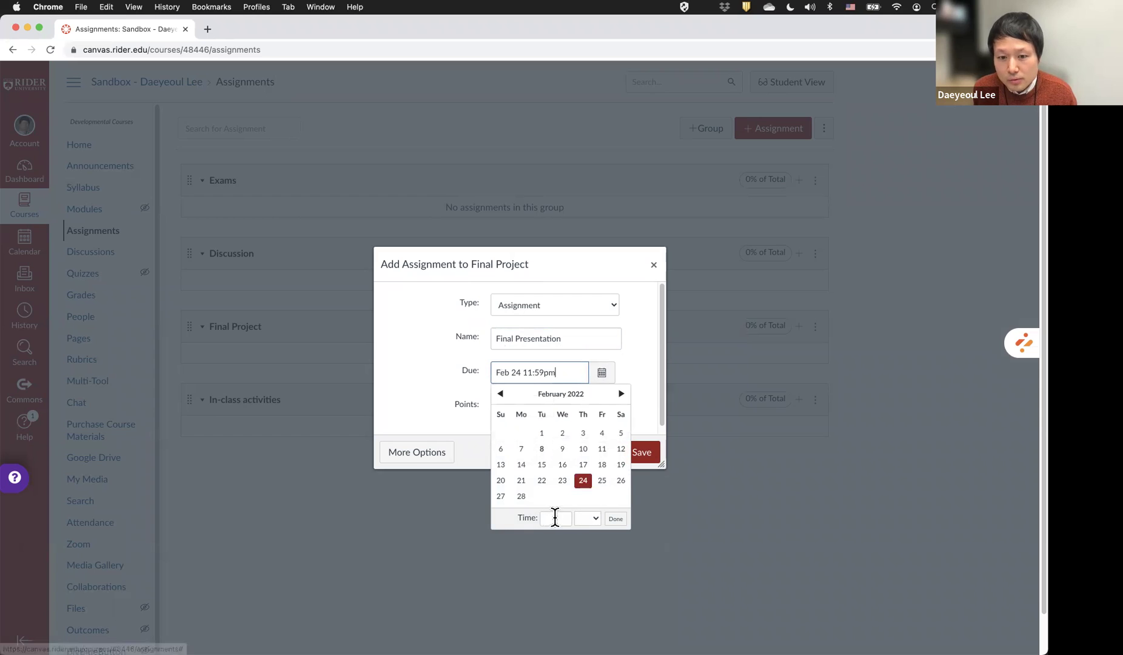
click(616, 519)
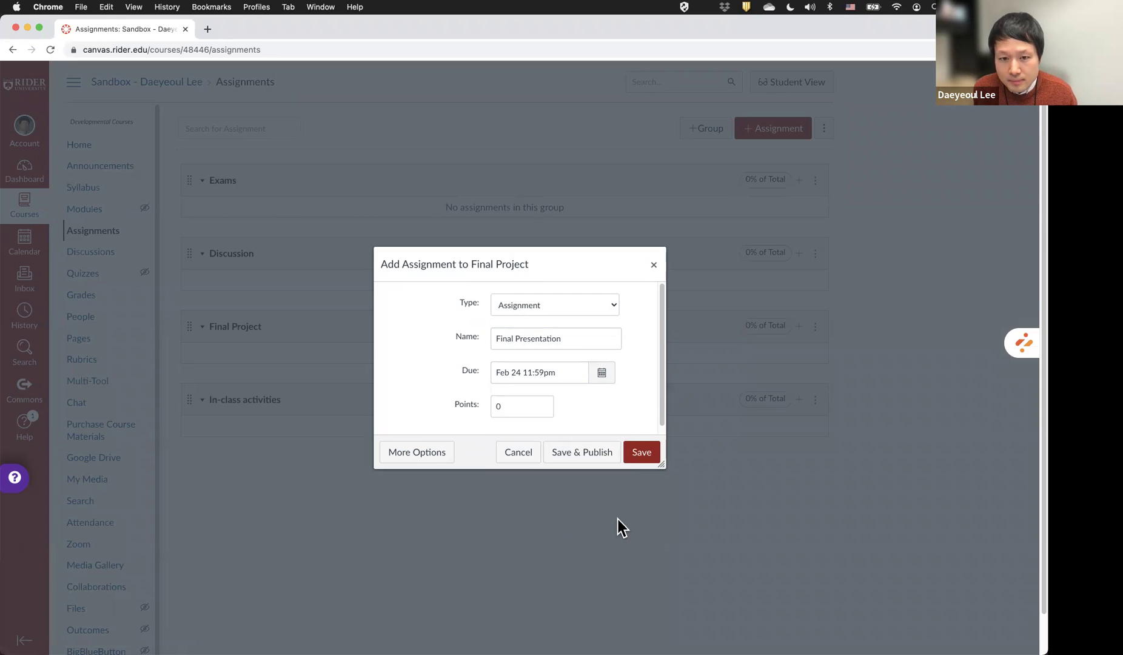
double_click(496, 410)
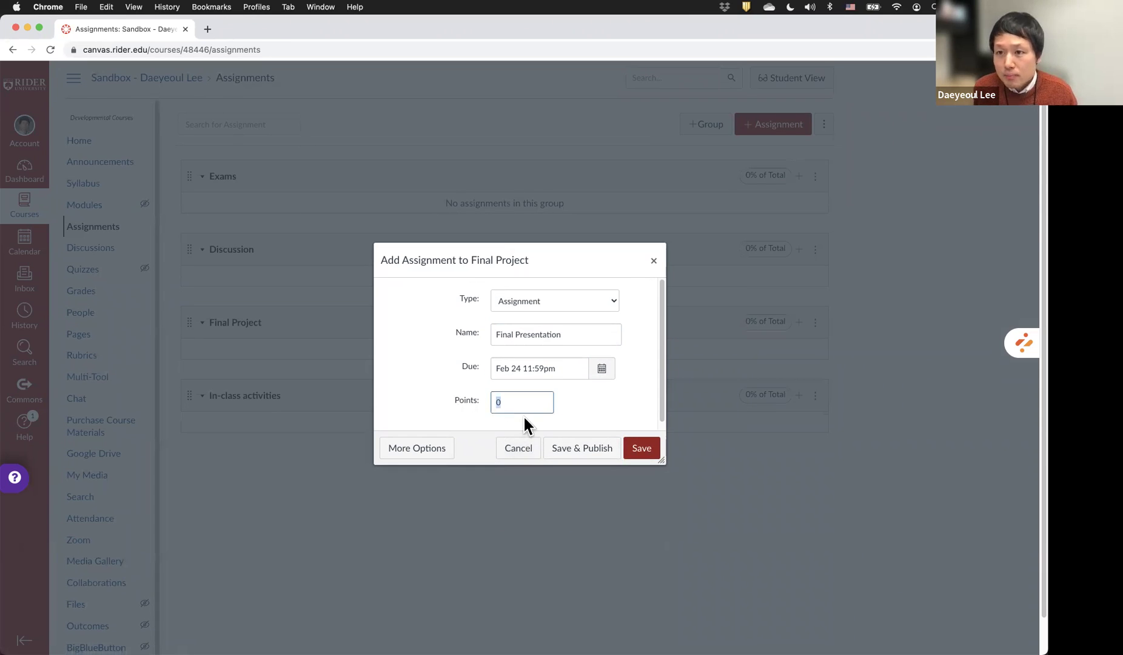
text(100)
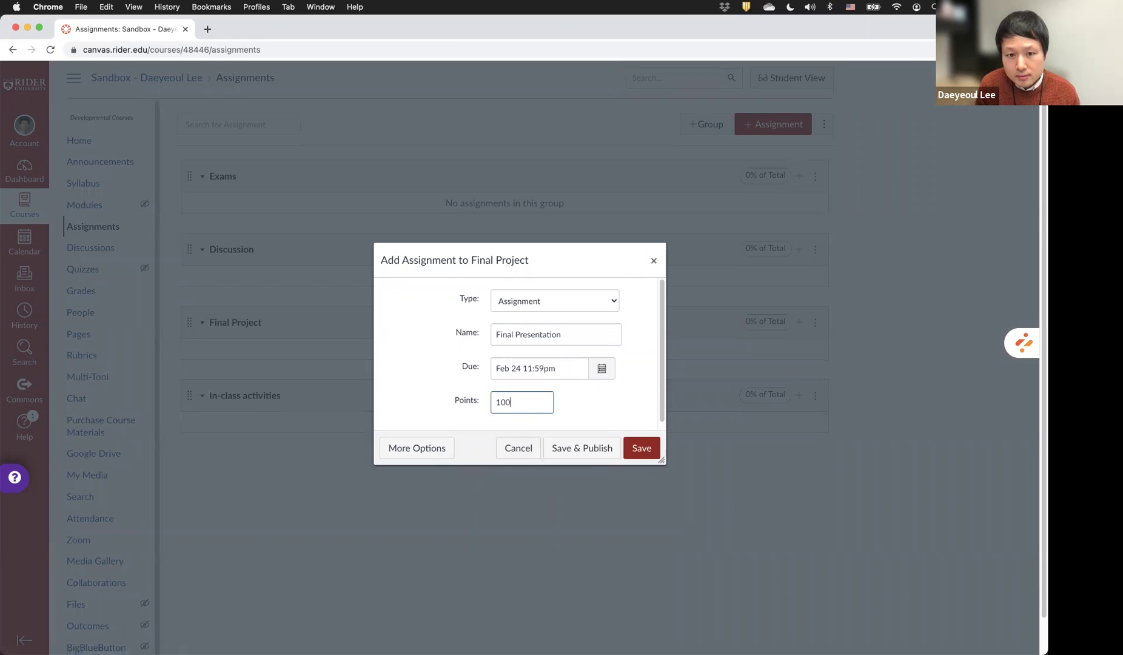
Open the full editor for the new assignment and enter "Instructions here" as its description.
click(424, 458)
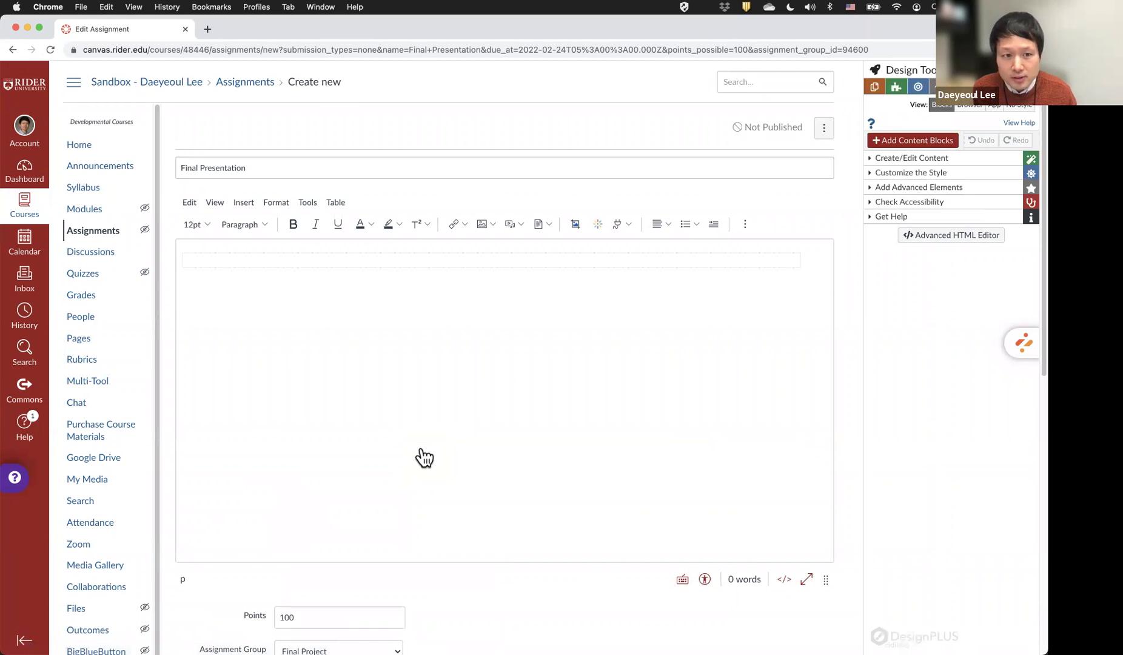
click(273, 262)
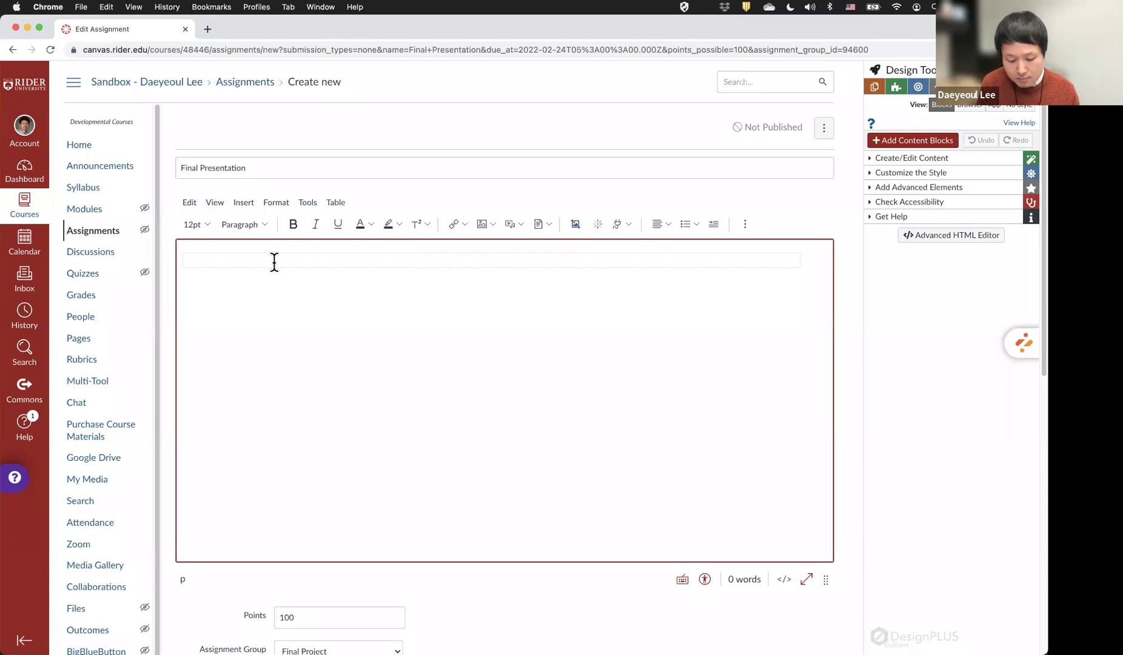
text(Instructions here)
Examine the grade display formats offered for the assignment, keeping Points.
scroll(554, 357, down, 3)
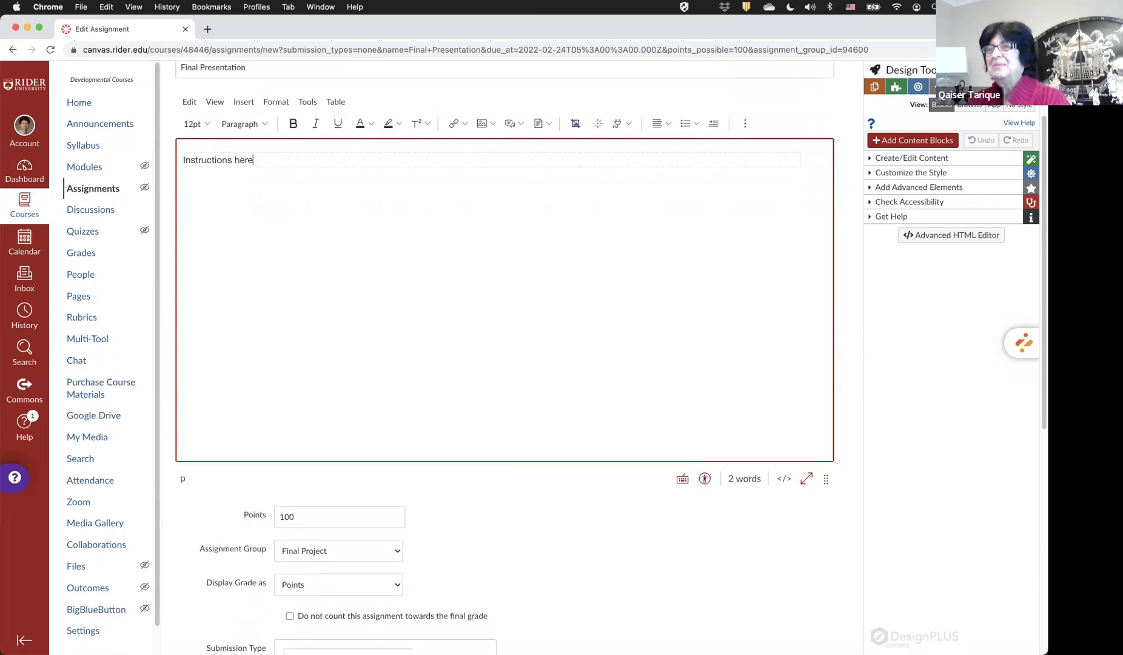
scroll(359, 266, down, 8)
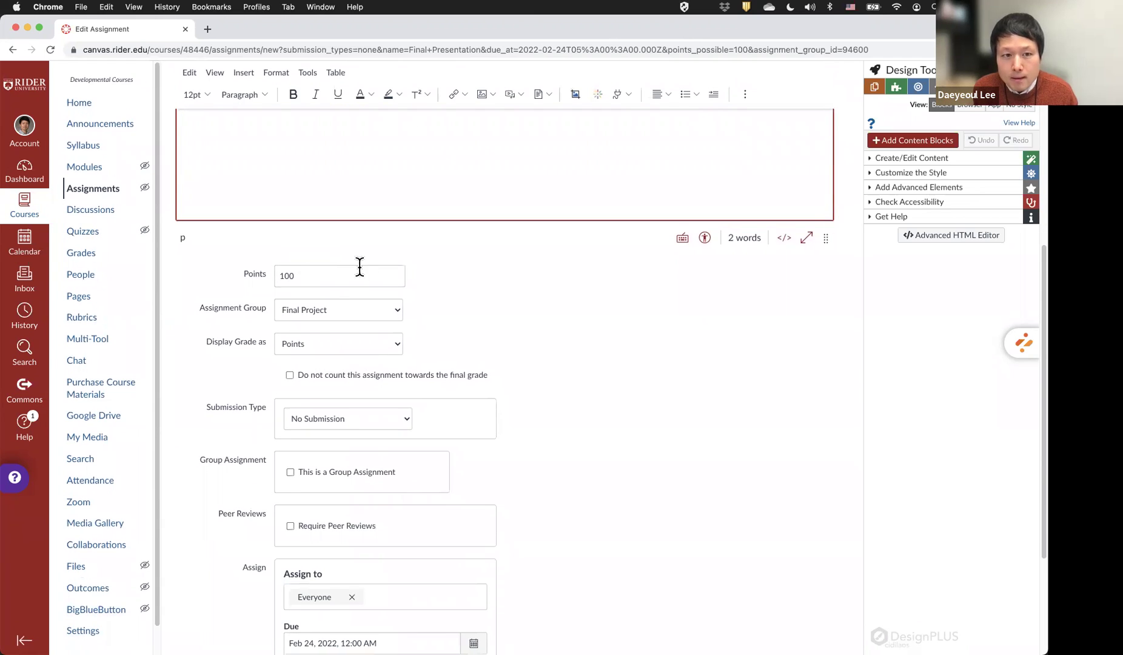
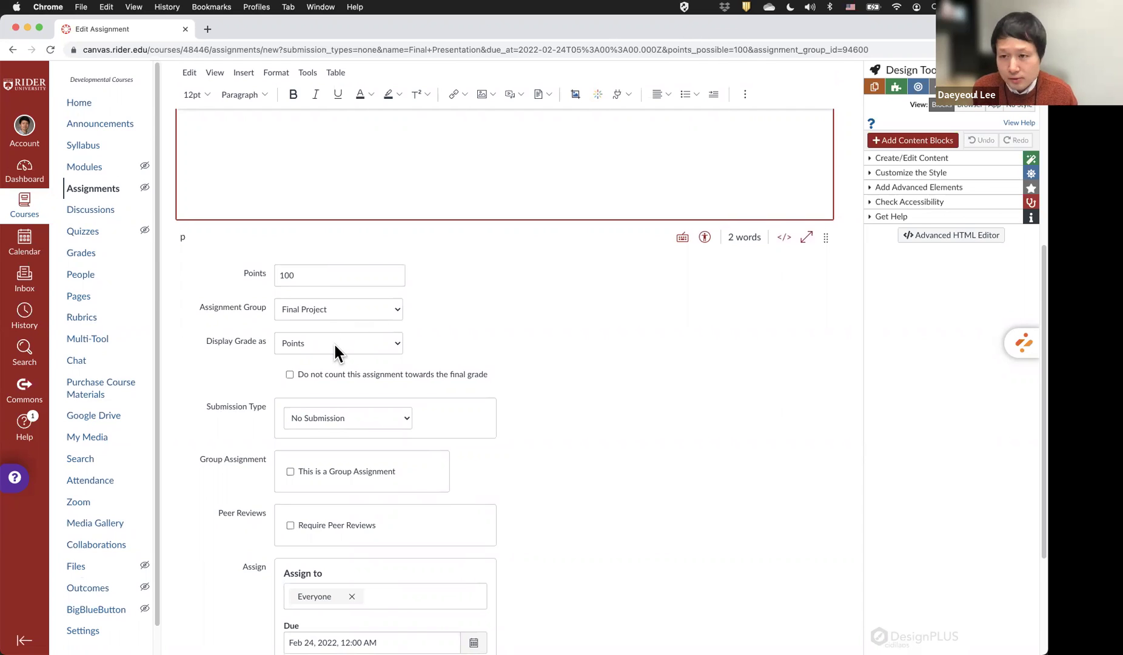
click(334, 346)
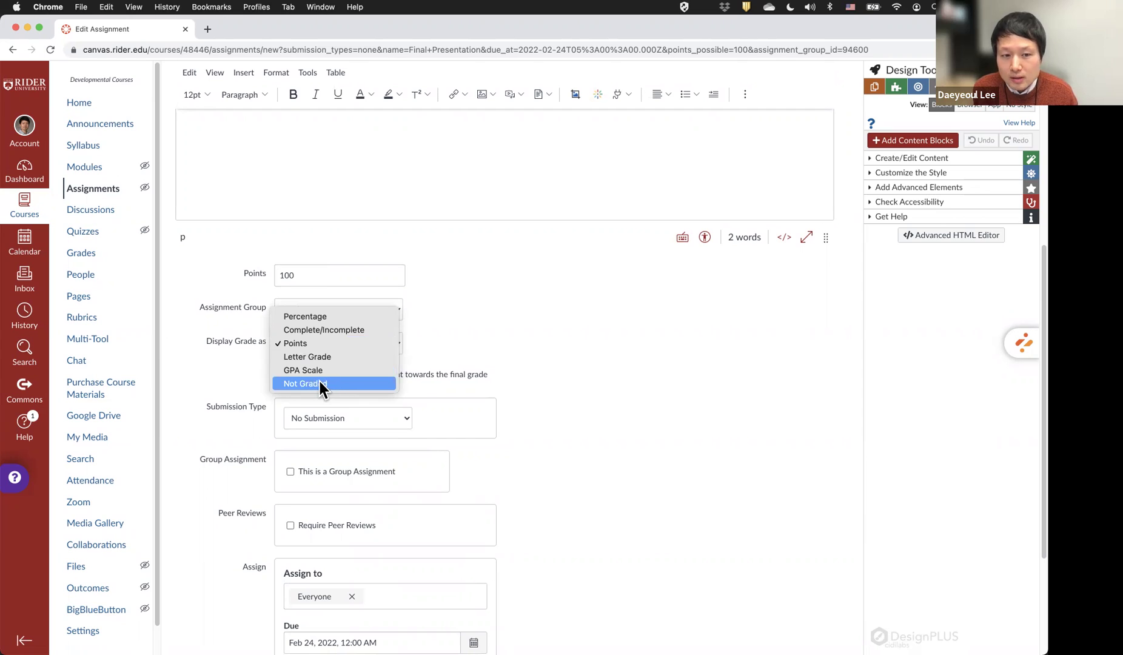
click(515, 358)
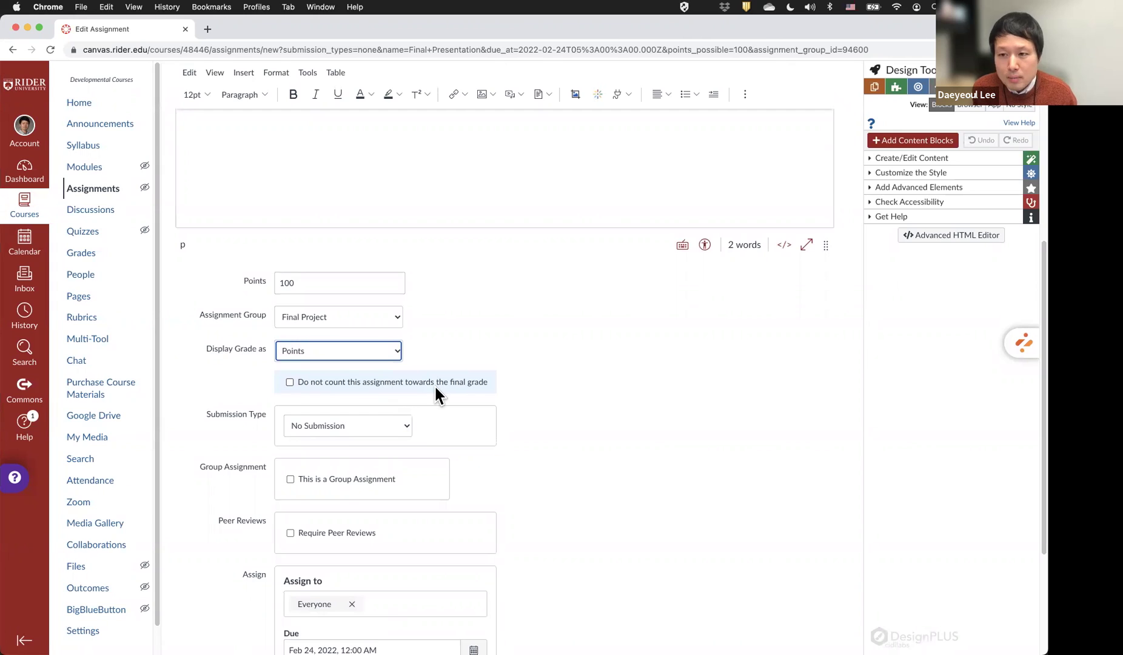
click(606, 372)
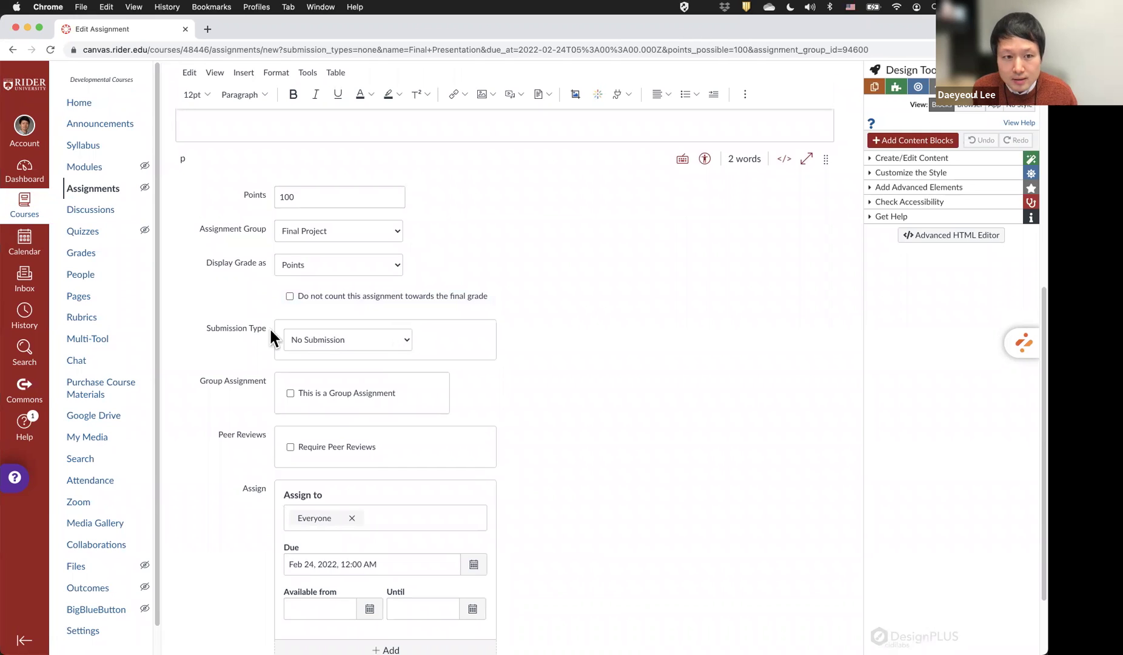
Set the submission type to Online with Text Entry allowed, and save and publish the Final Presentation assignment.
click(405, 344)
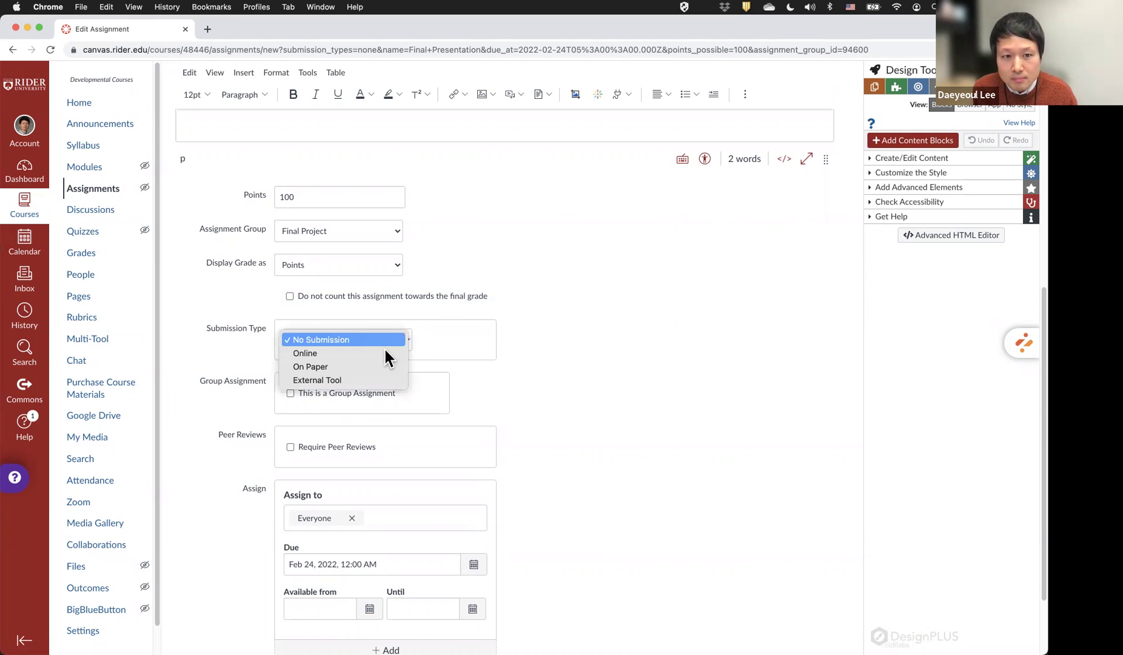
click(354, 353)
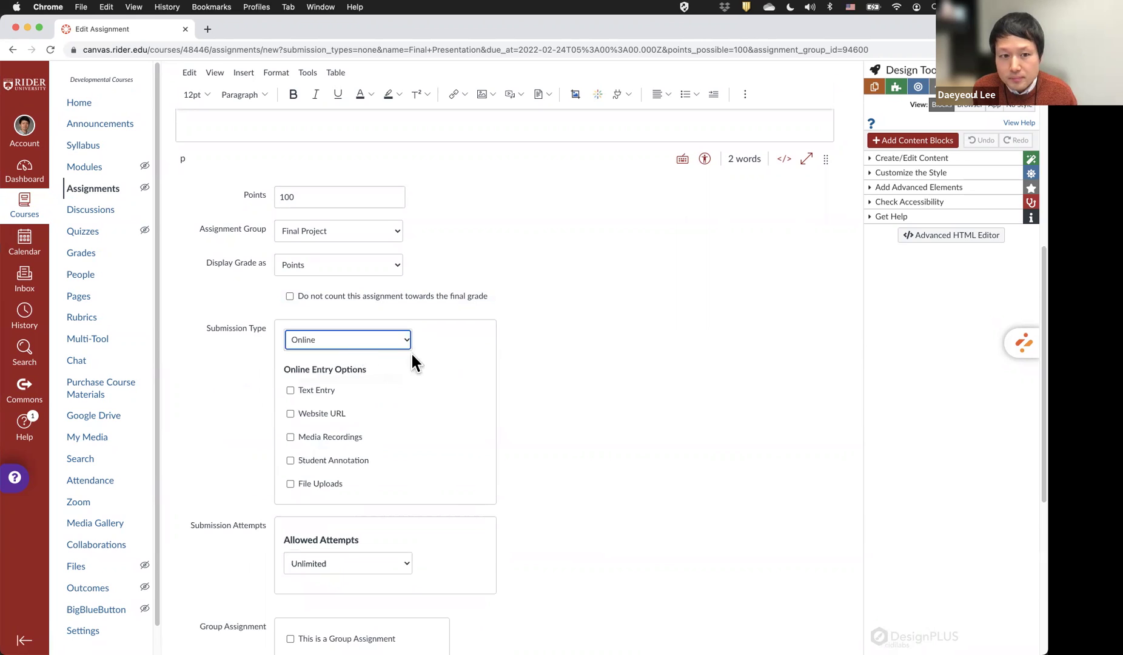
scroll(411, 354, down, 2)
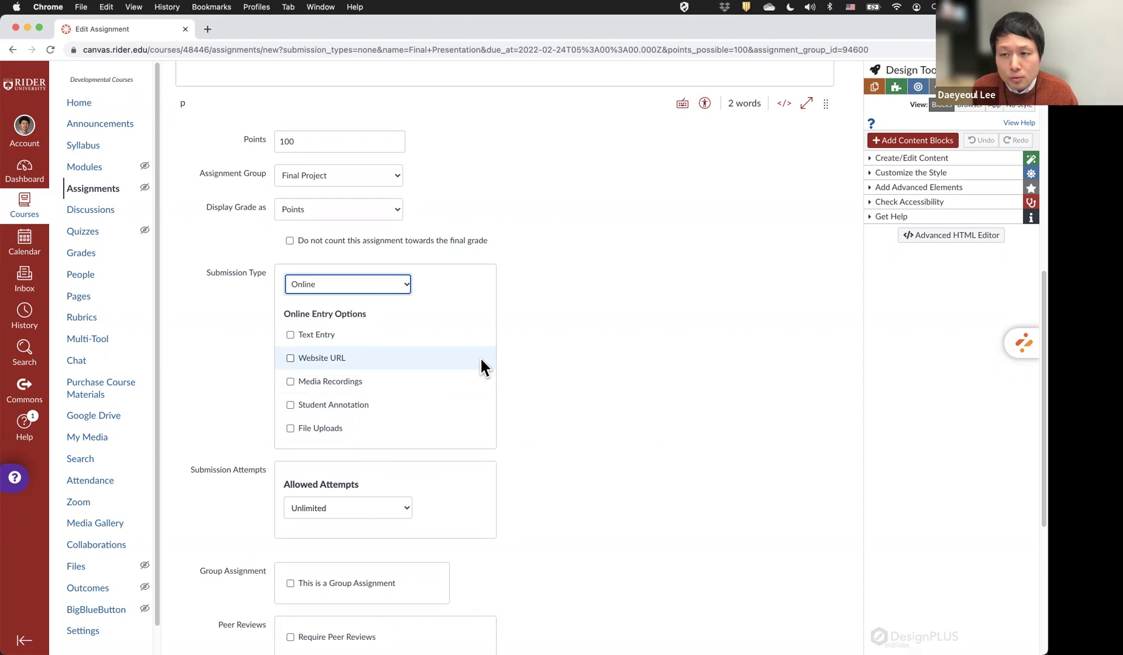
click(291, 335)
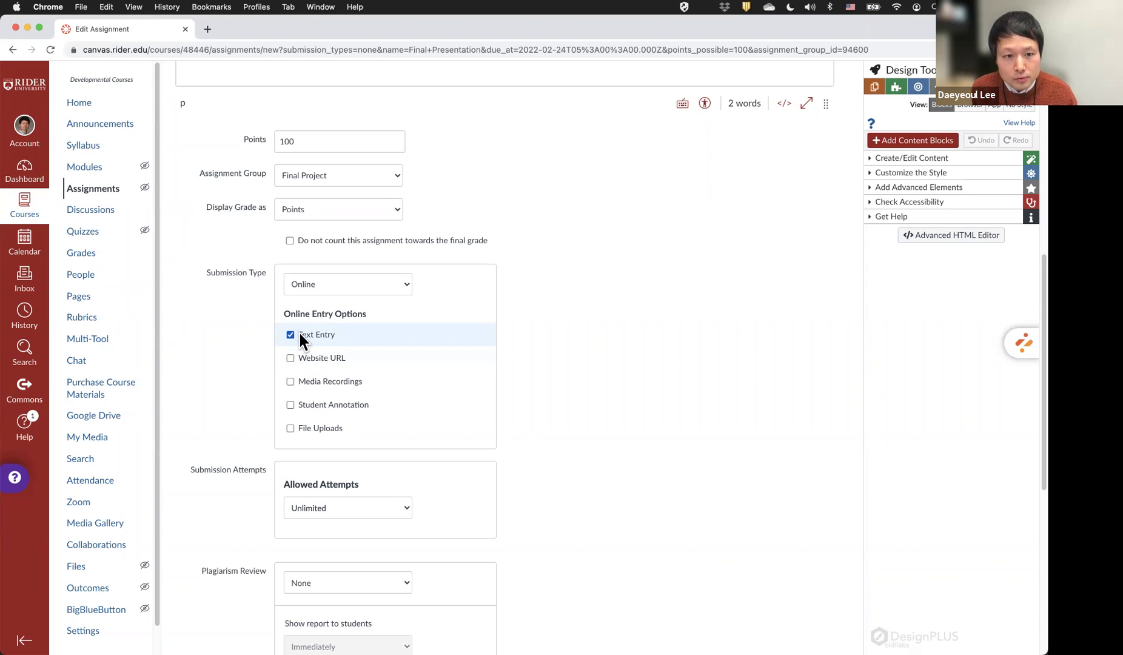
scroll(298, 340, down, 10)
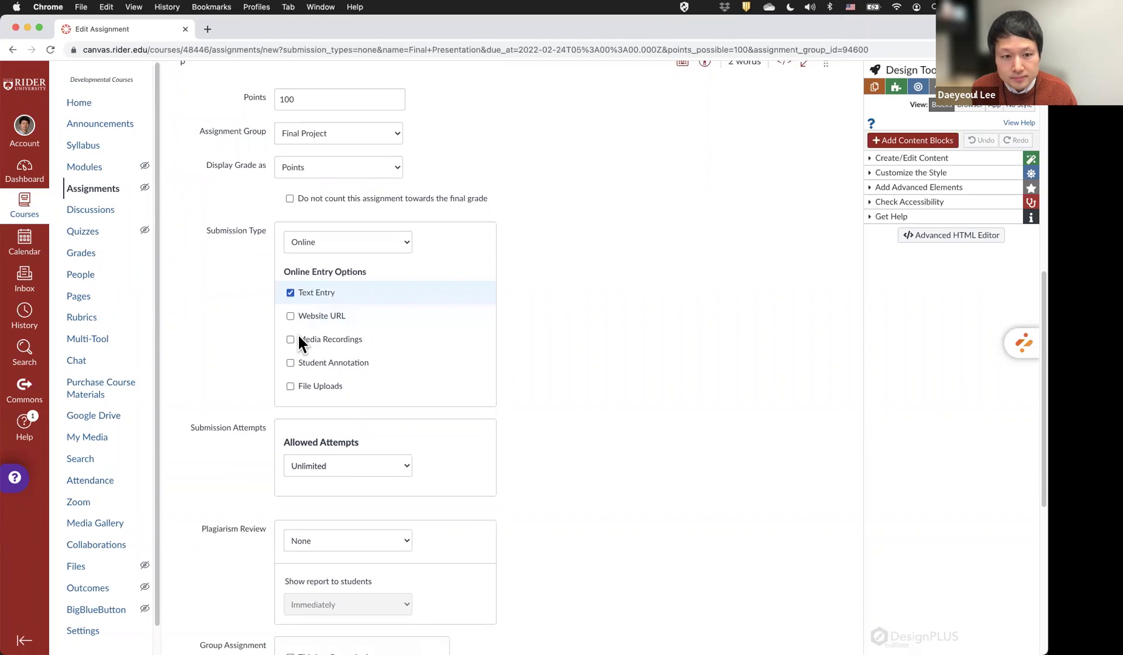
scroll(297, 335, down, 1)
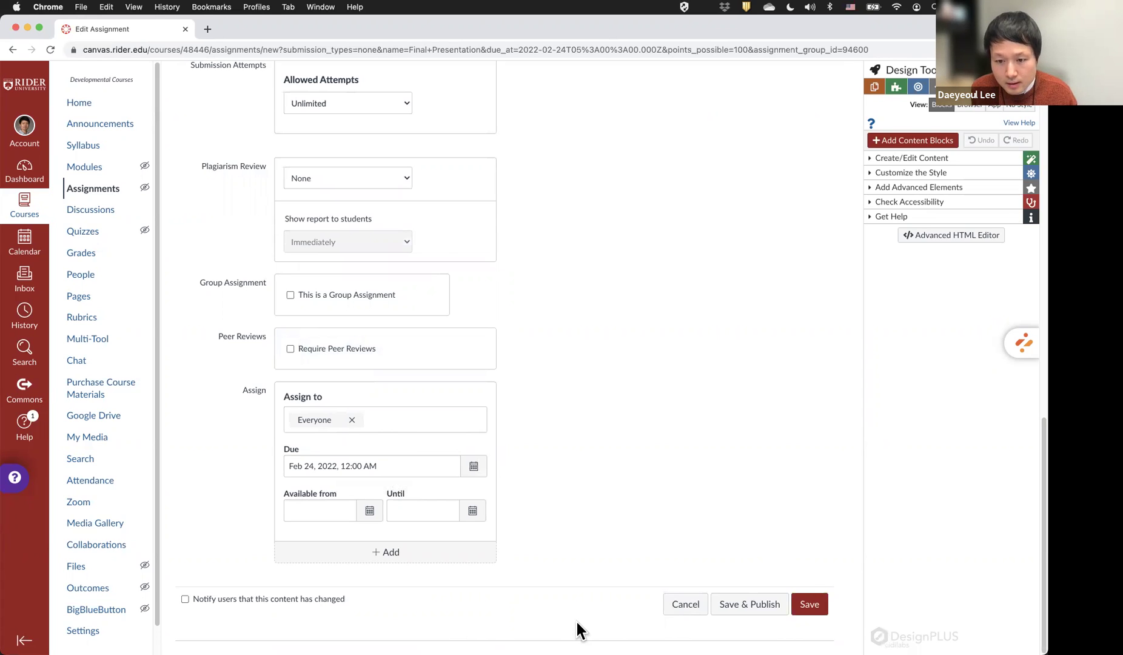
click(751, 605)
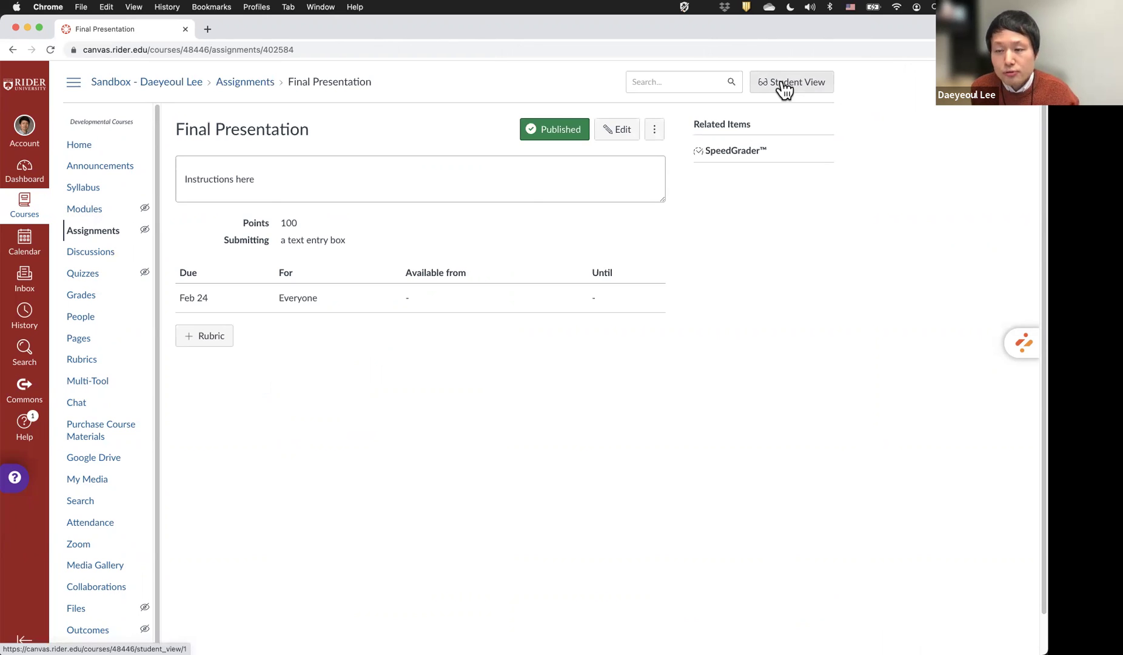
Preview the Final Presentation assignment as a student, check the options for adding new Kaltura media, and leave the student preview.
click(796, 92)
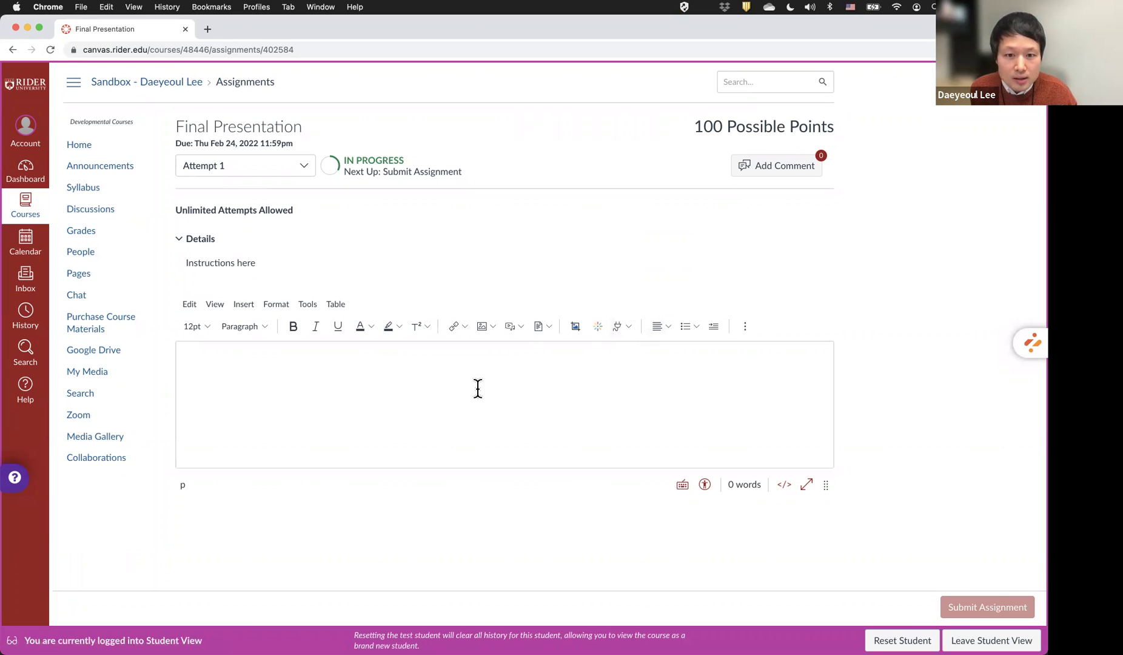
click(597, 327)
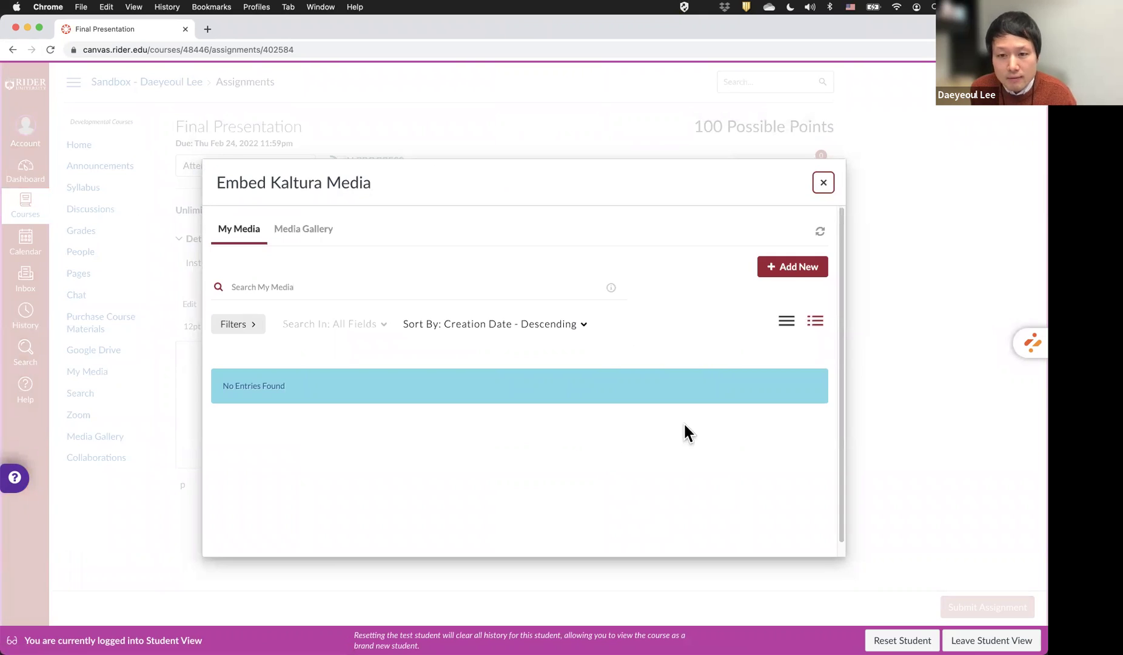
click(799, 271)
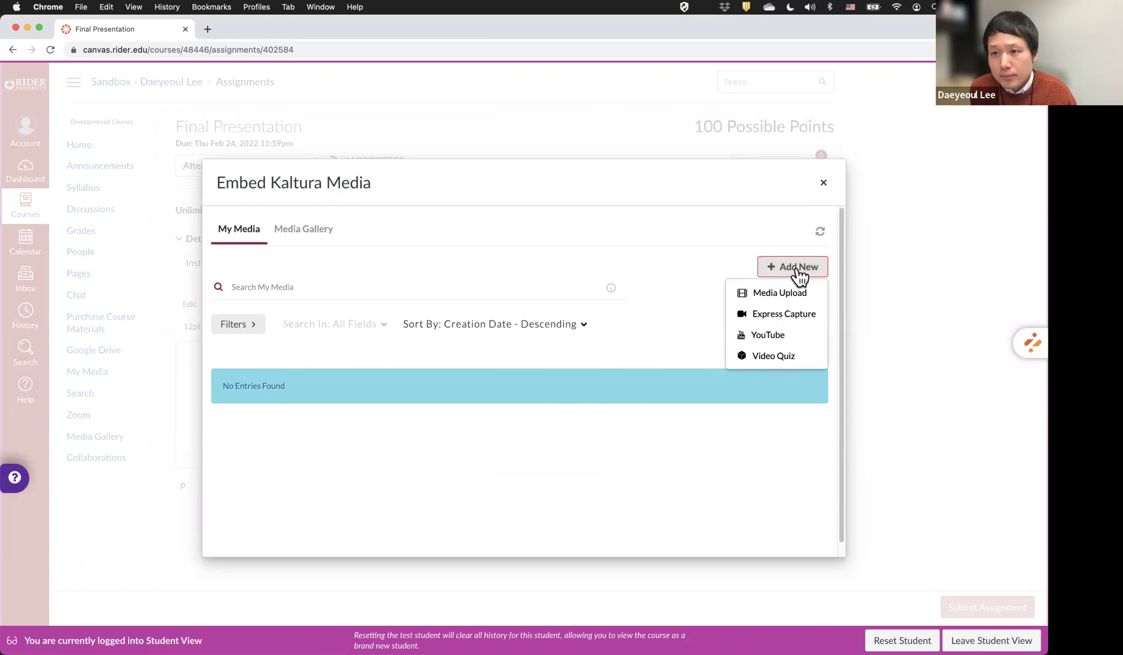
click(824, 182)
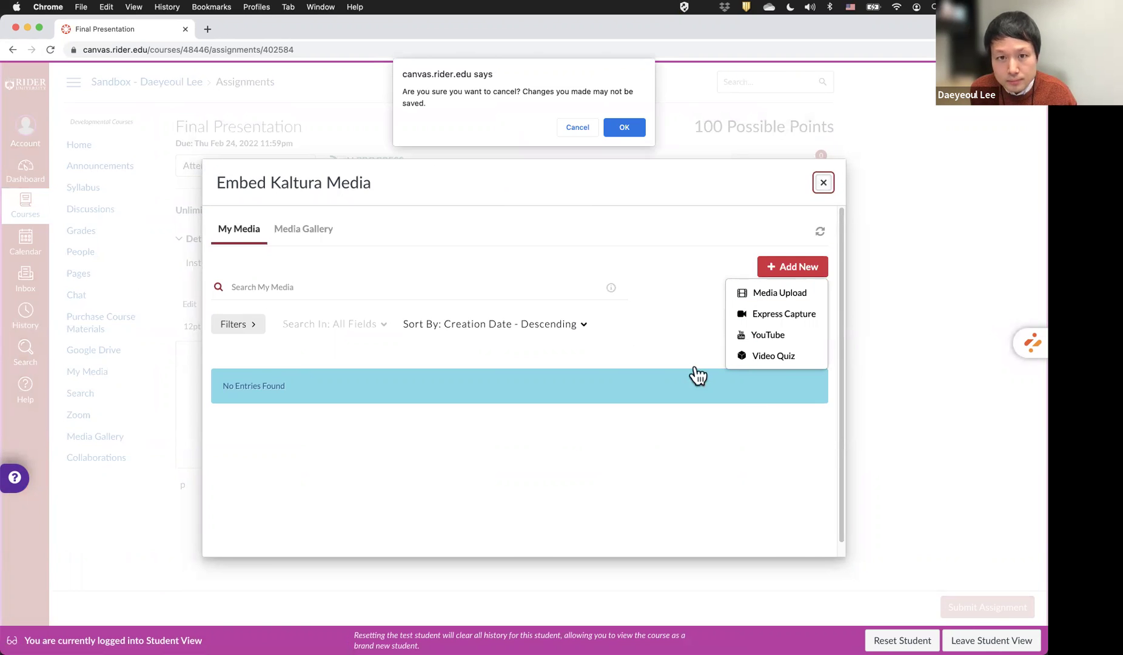
click(620, 128)
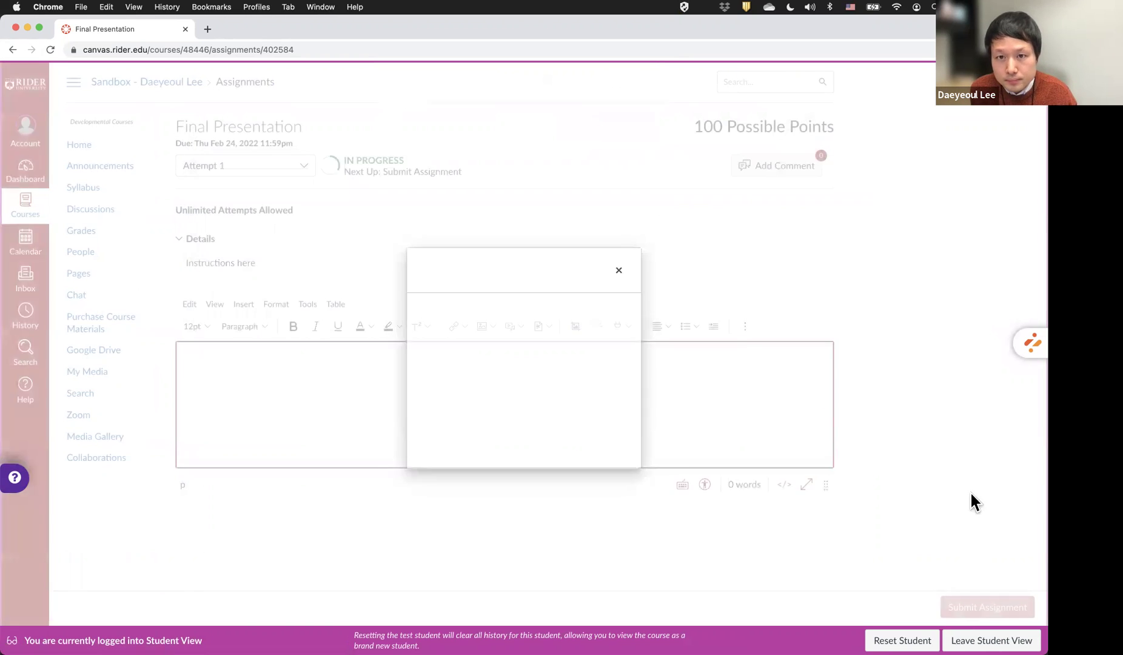
click(990, 640)
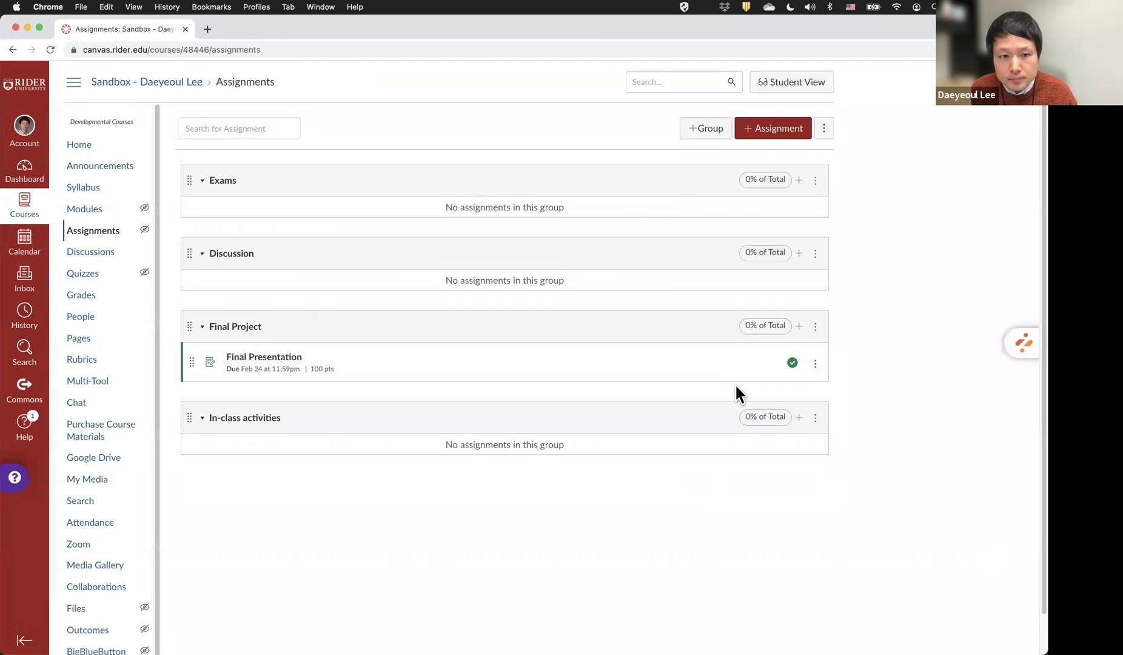
Edit the Final Presentation assignment so that its online entry option is Student Annotation instead of Text Entry.
click(279, 365)
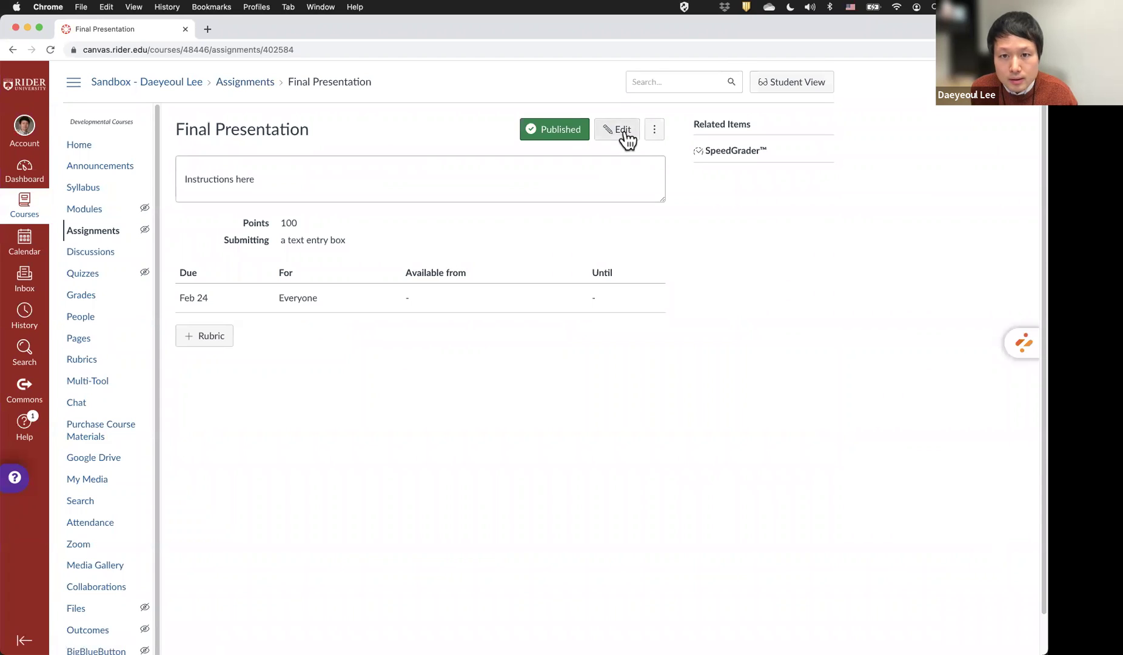
click(626, 135)
scroll(544, 274, down, 3)
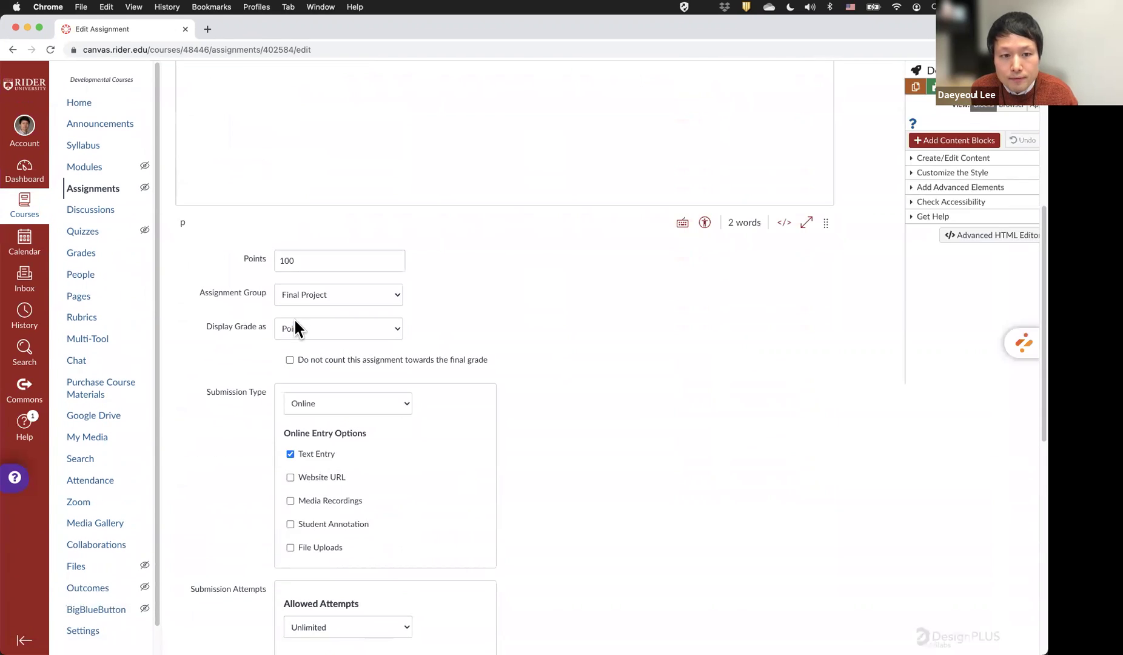
click(289, 453)
scroll(362, 449, down, 1)
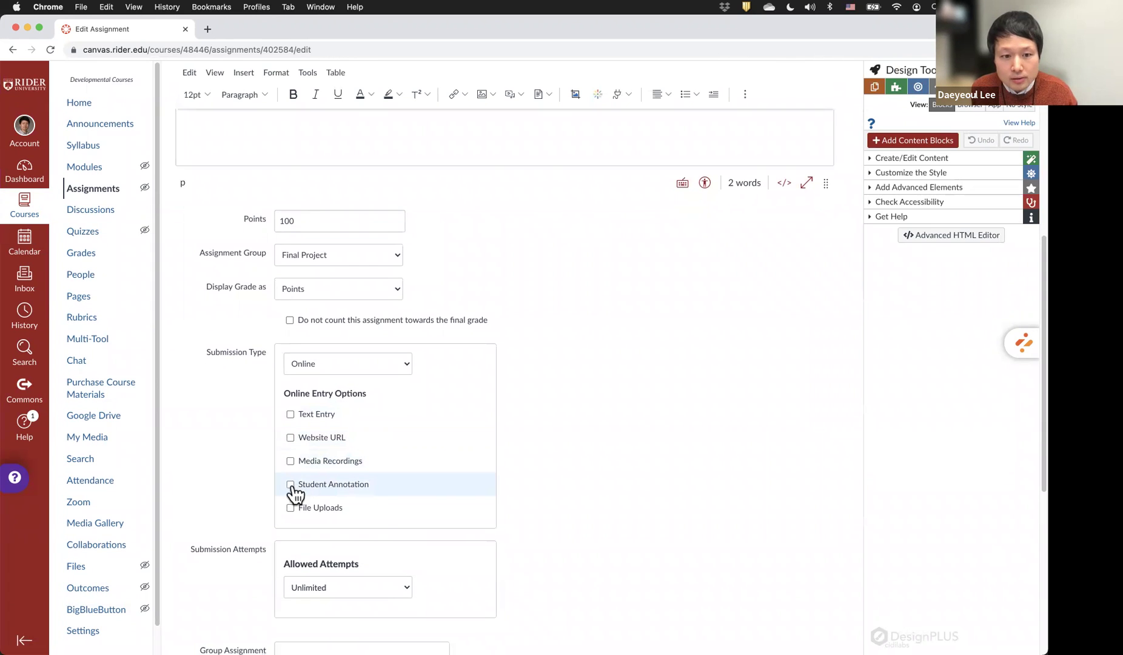
click(322, 485)
scroll(321, 488, down, 3)
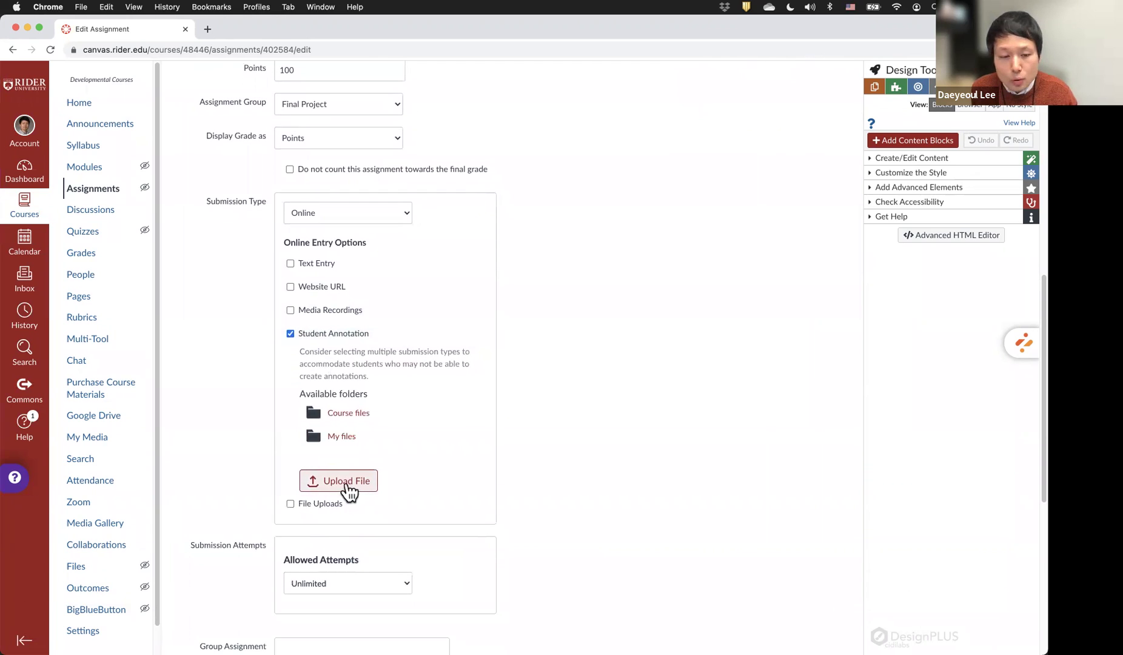
Check the ways to supply a document for student annotation, trying a file upload and browsing the My files folder.
click(351, 491)
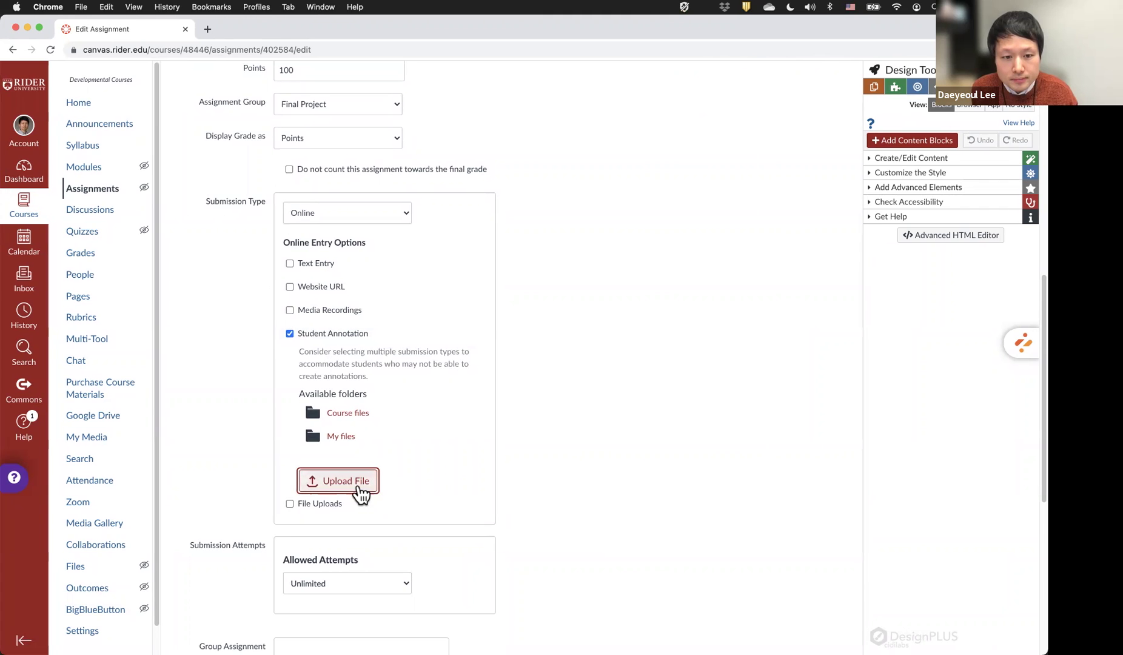
click(401, 445)
scroll(402, 450, down, 3)
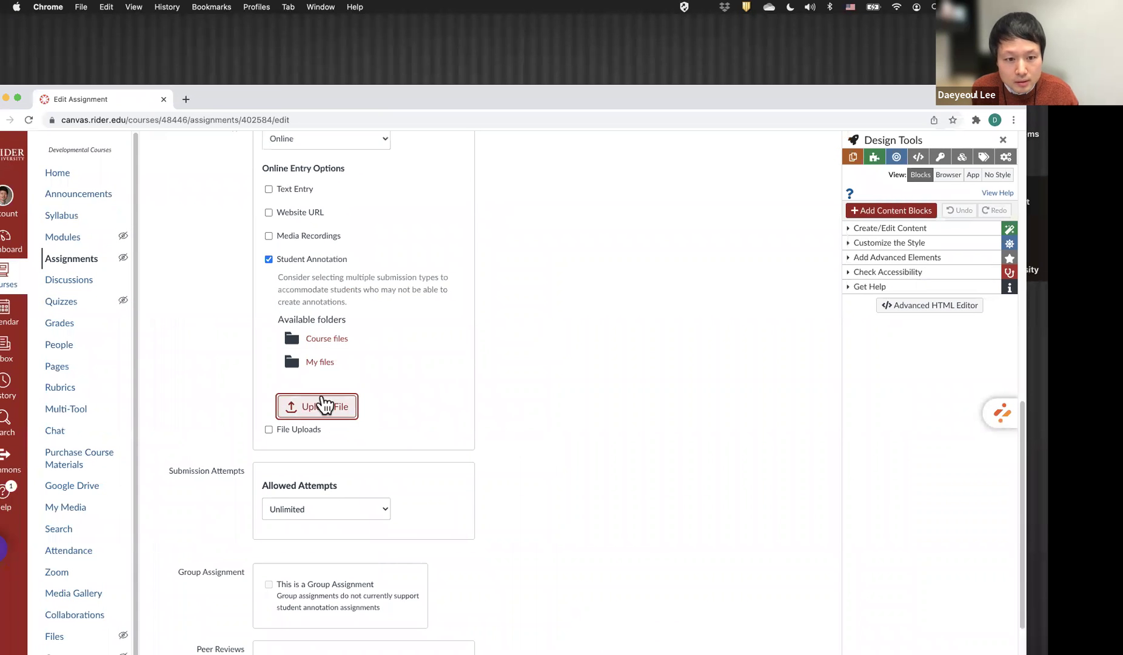
mouse_move(577, 637)
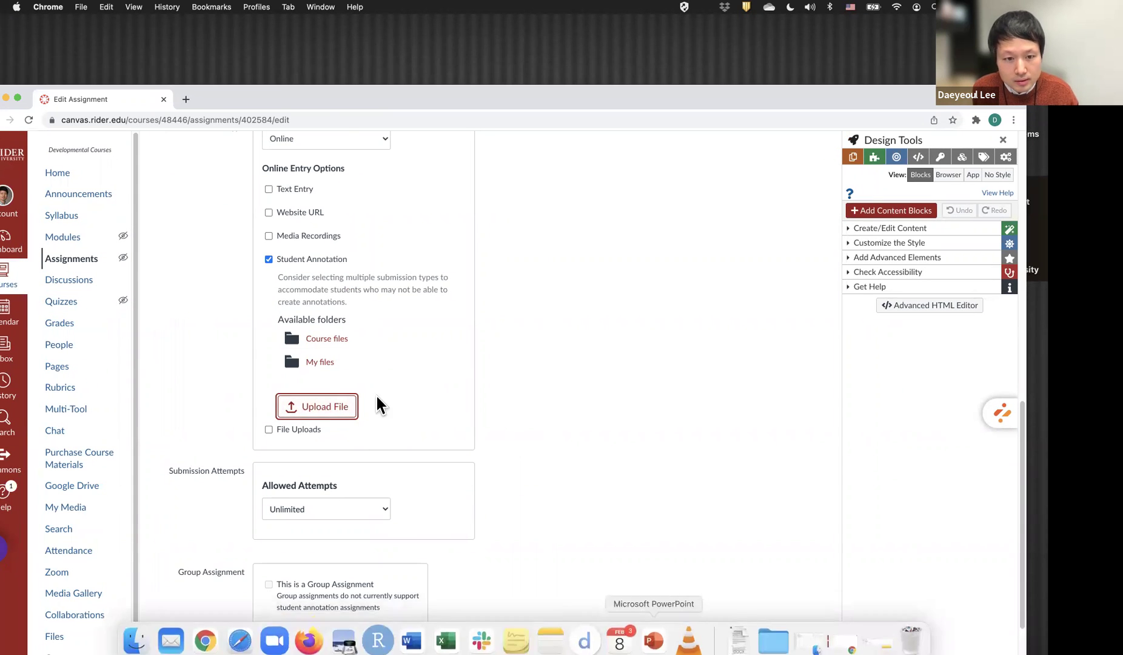
double_click(333, 98)
click(339, 292)
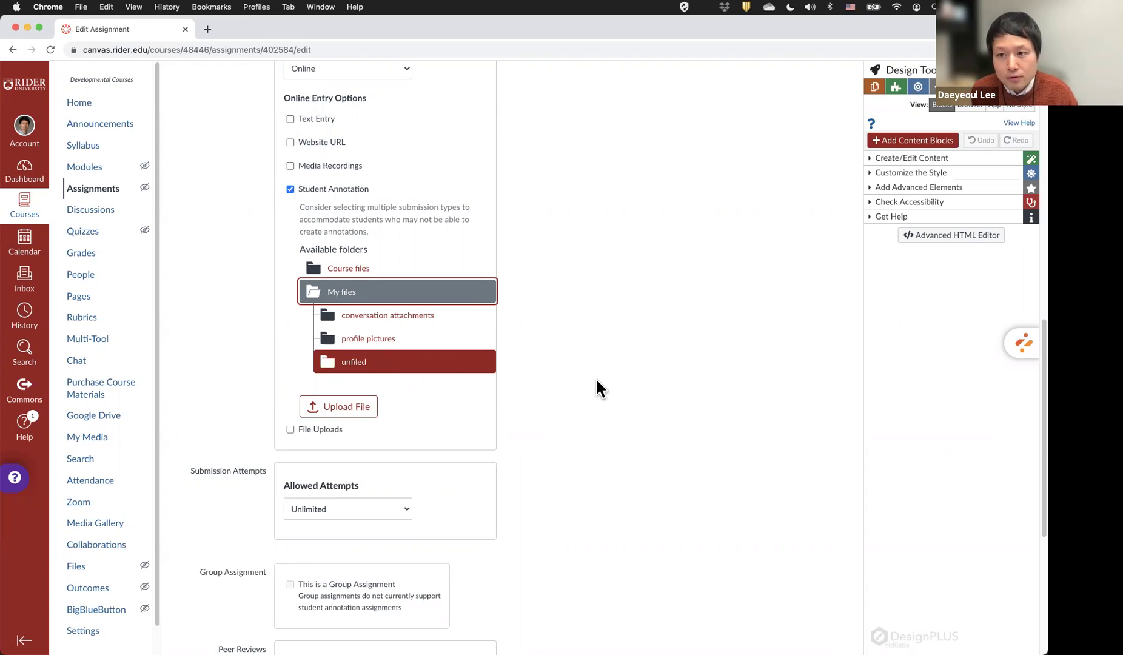
Change the assignment's online entry option from Student Annotation back to Text Entry.
scroll(597, 381, down, 1)
scroll(596, 381, up, 5)
click(292, 334)
click(289, 404)
scroll(573, 407, down, 3)
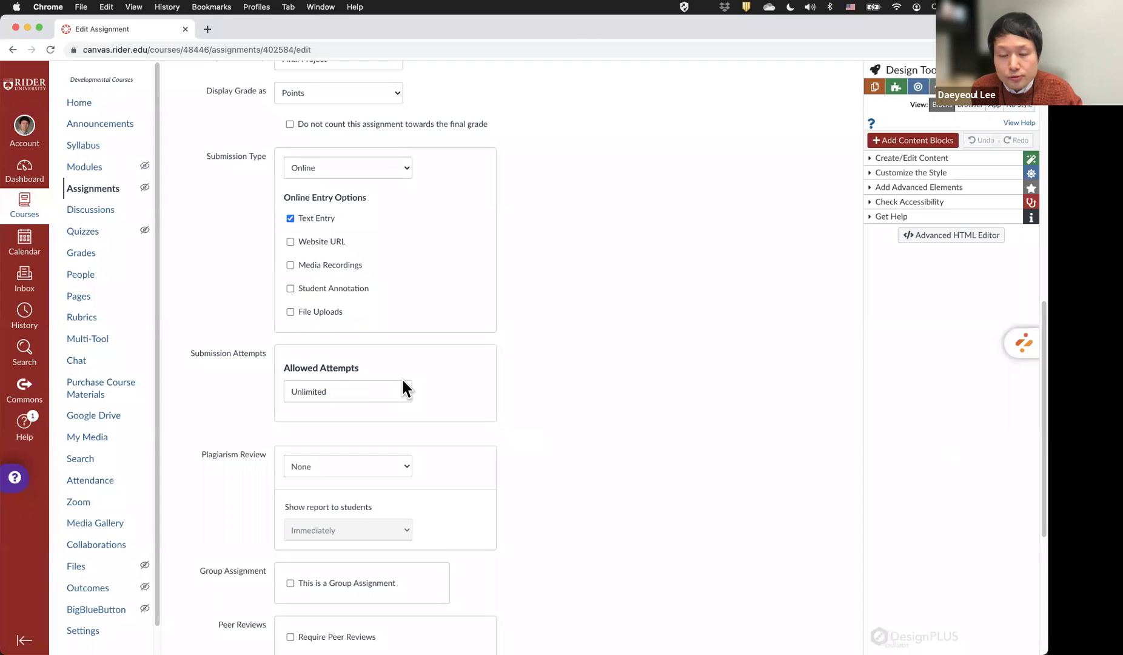
Examine the choices for allowed submission attempts, keeping Unlimited.
scroll(404, 388, down, 1)
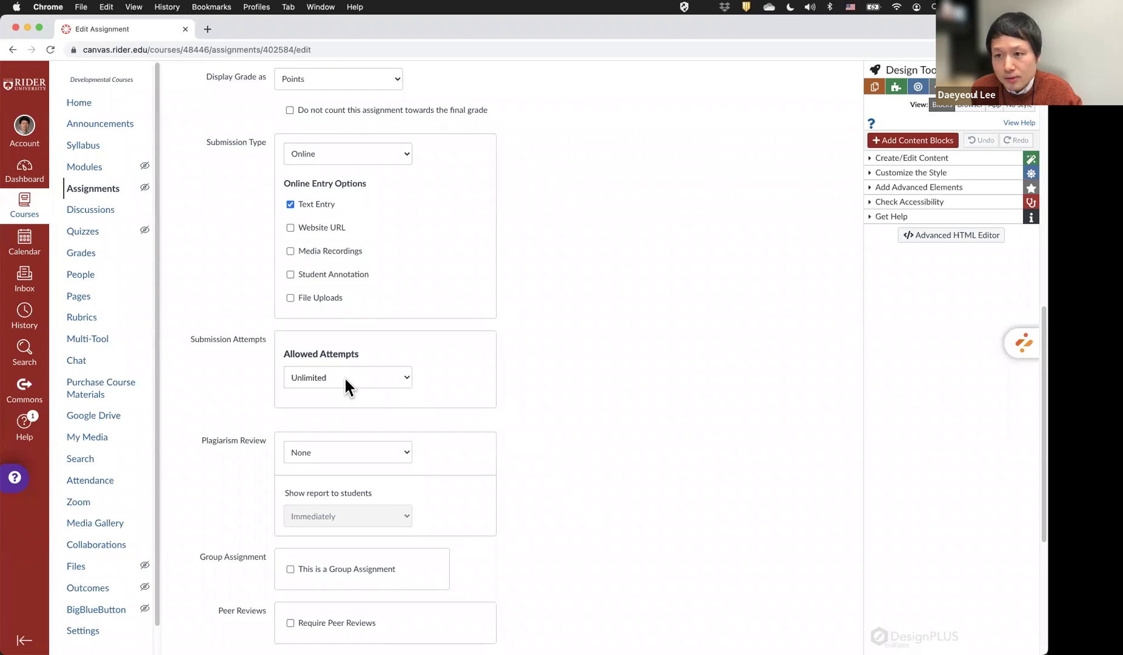
scroll(343, 376, down, 2)
click(382, 347)
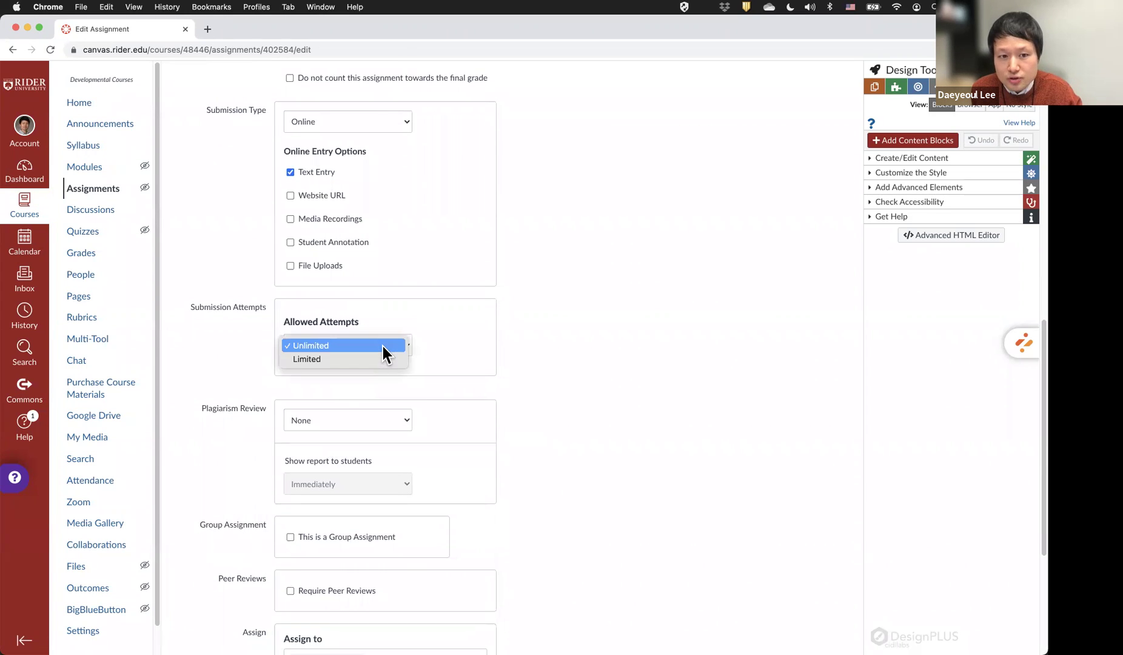
click(518, 330)
scroll(506, 331, down, 2)
scroll(497, 343, down, 1)
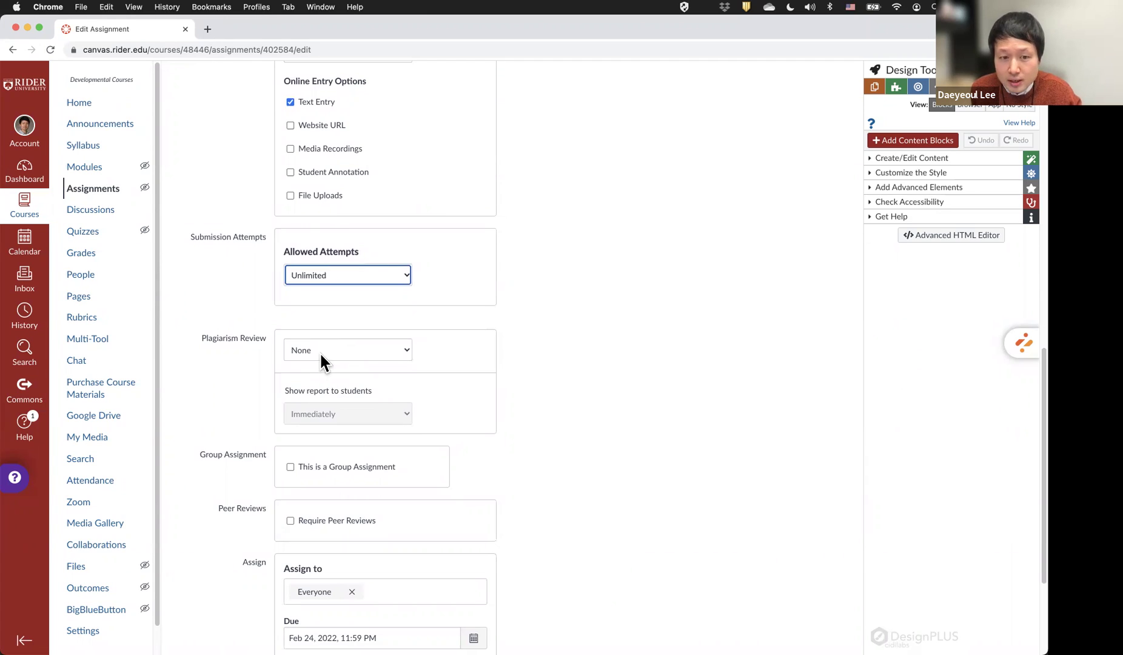
Turn on Turnitin as the plagiarism review and examine its repository, comparison and similarity report settings.
click(362, 358)
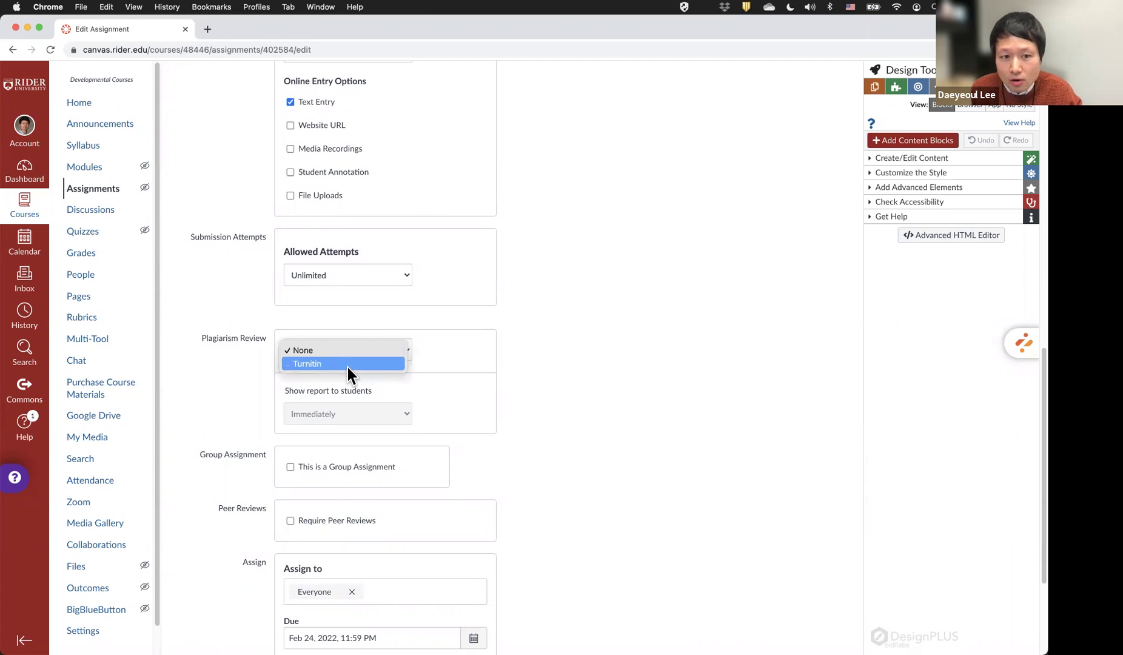
click(351, 363)
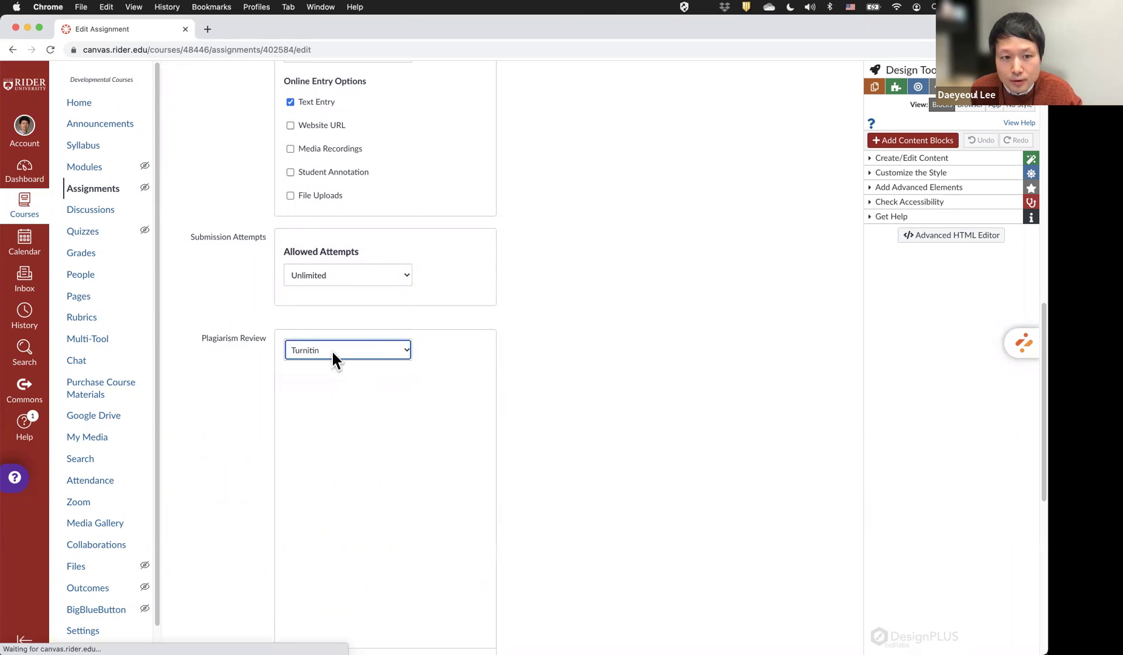
scroll(351, 345, down, 1)
scroll(351, 346, down, 3)
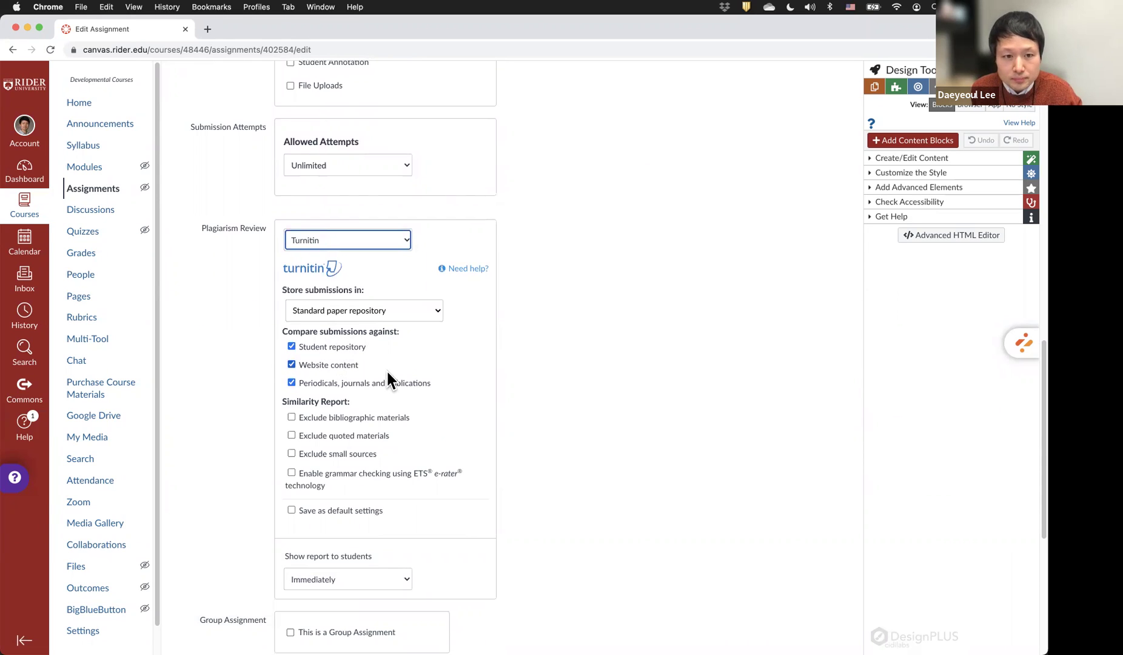
scroll(292, 321, down, 1)
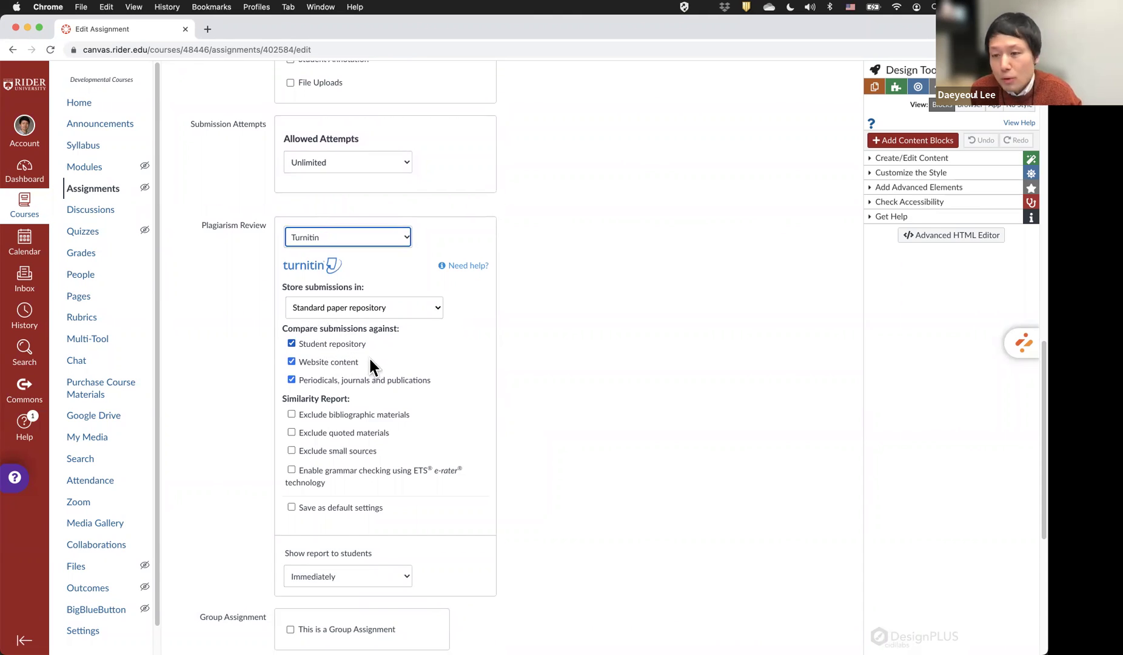
scroll(425, 367, up, 1)
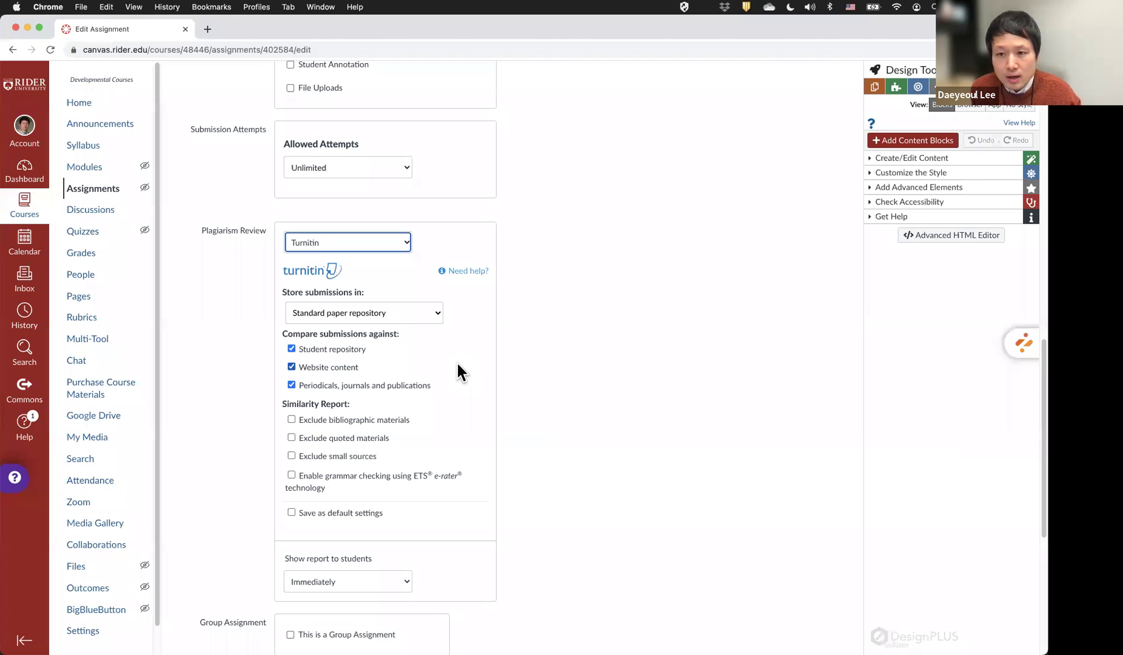
scroll(456, 360, down, 3)
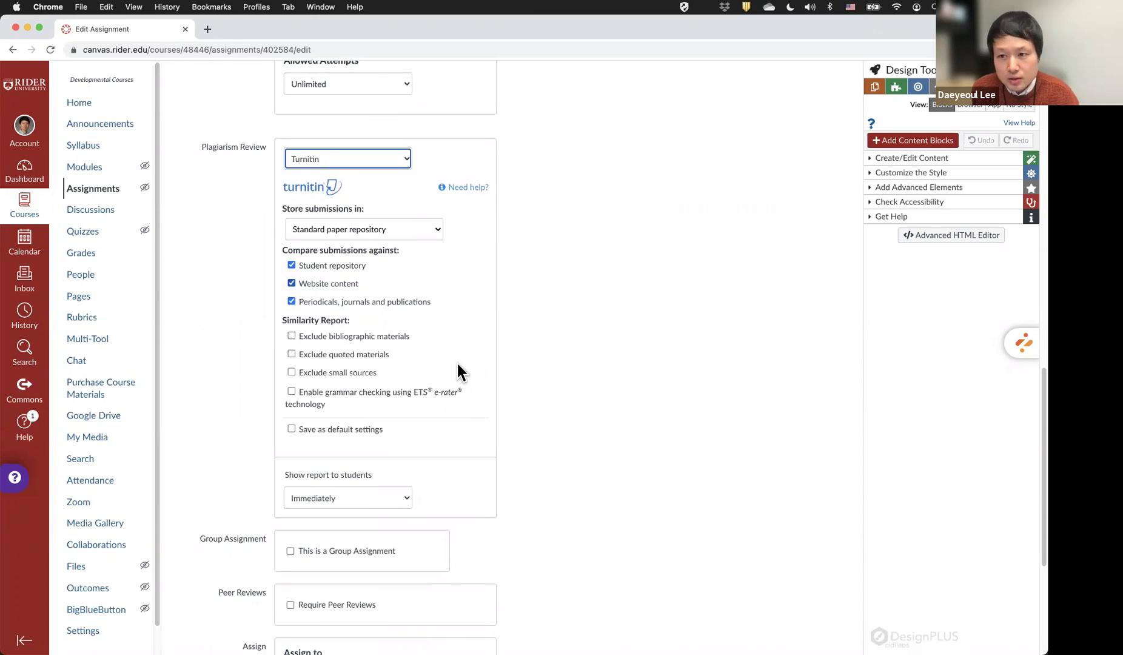
scroll(456, 361, down, 2)
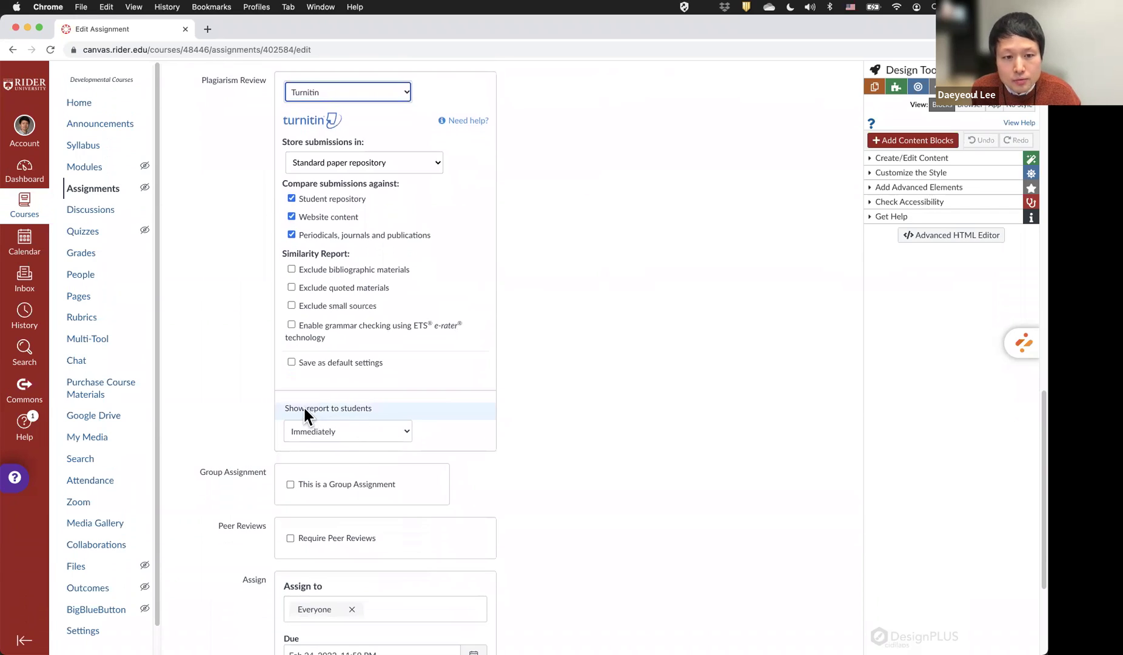
Examine the options for when the plagiarism report is shown to students, keeping Immediately.
click(398, 431)
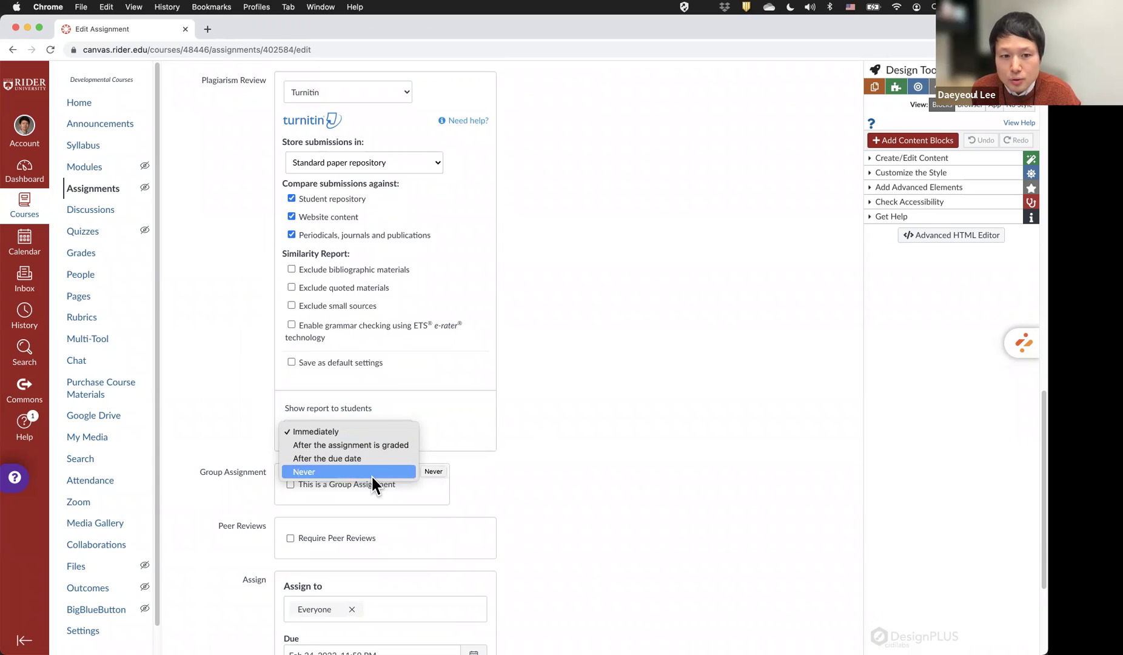
click(540, 431)
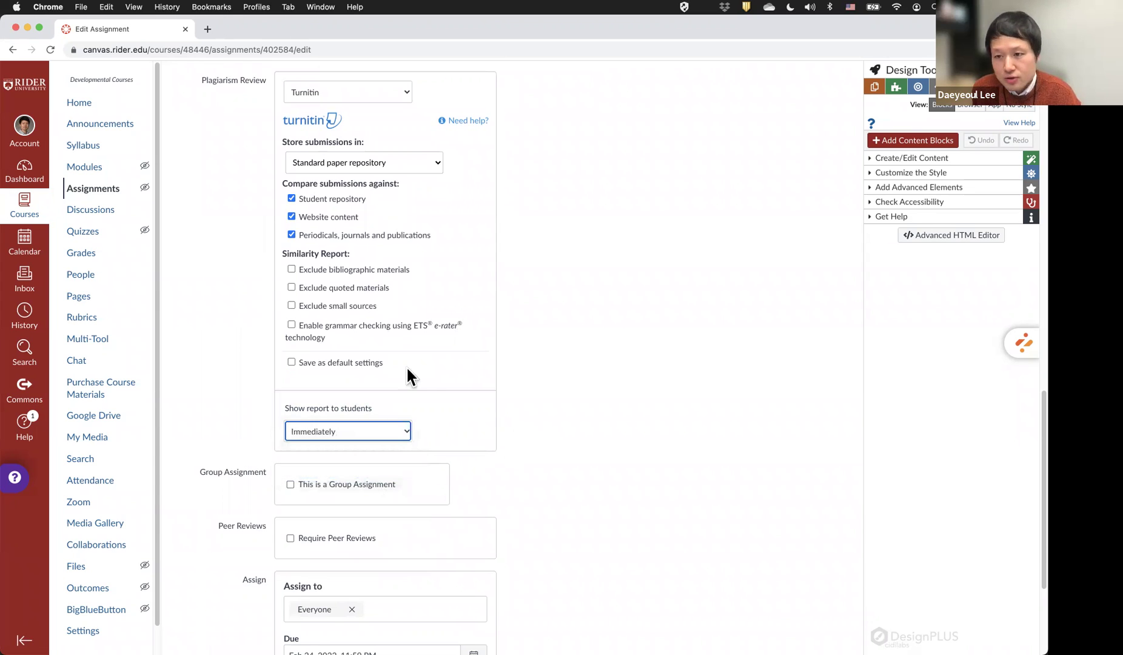
scroll(426, 376, down, 1)
Set the assignment's plagiarism review back to None.
scroll(424, 373, up, 3)
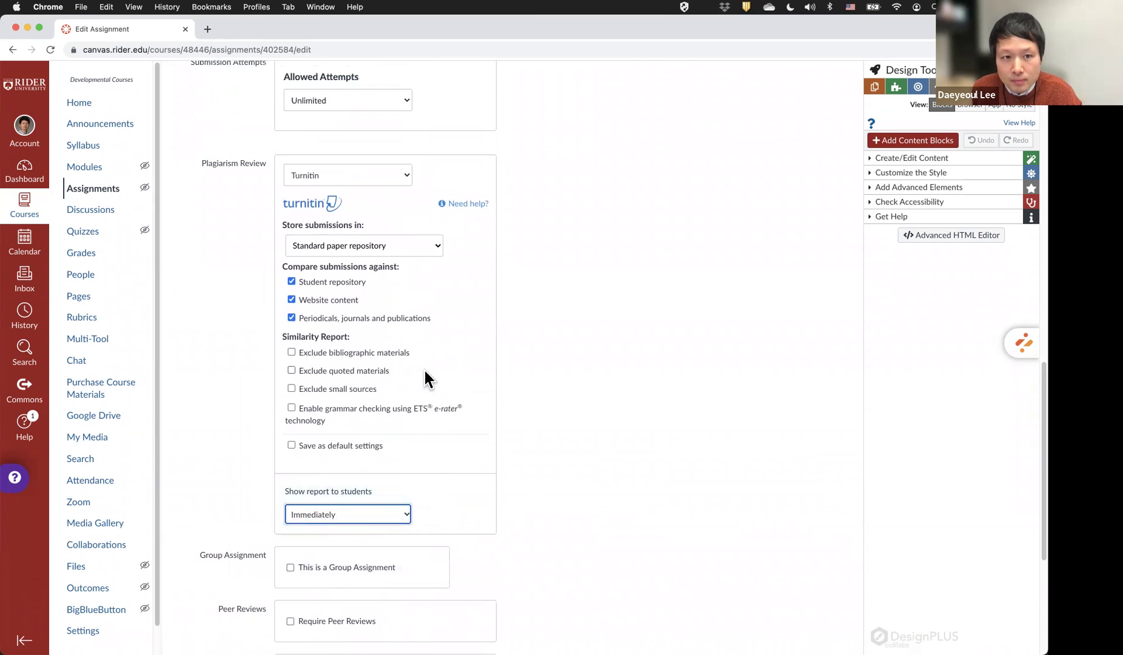
click(370, 175)
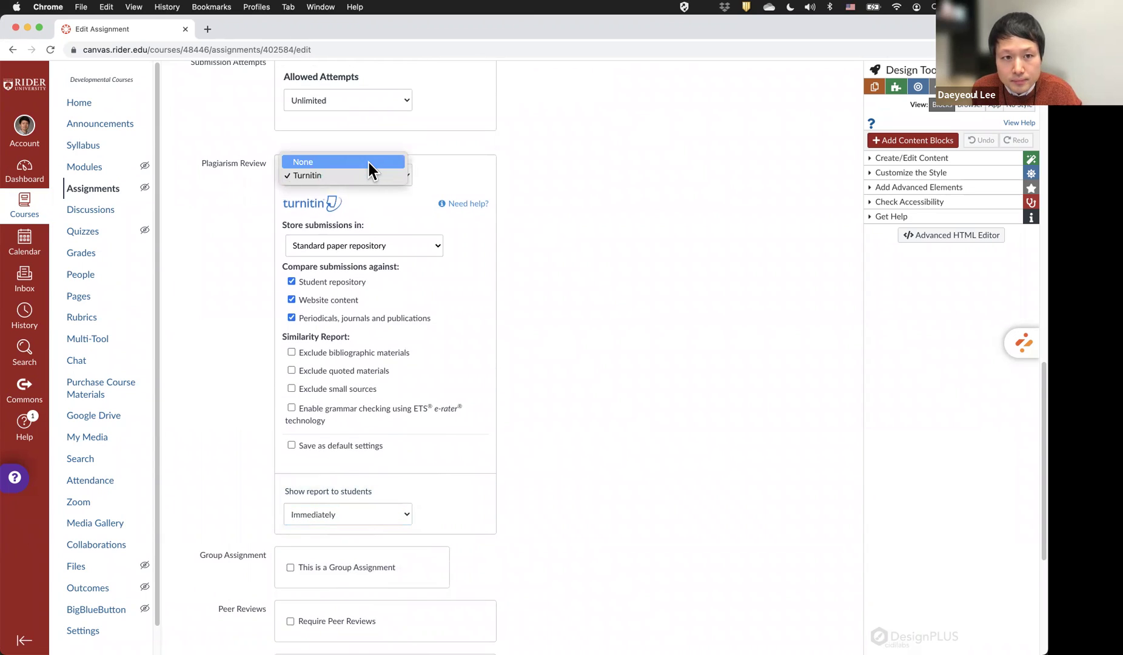
click(368, 161)
scroll(548, 288, up, 1)
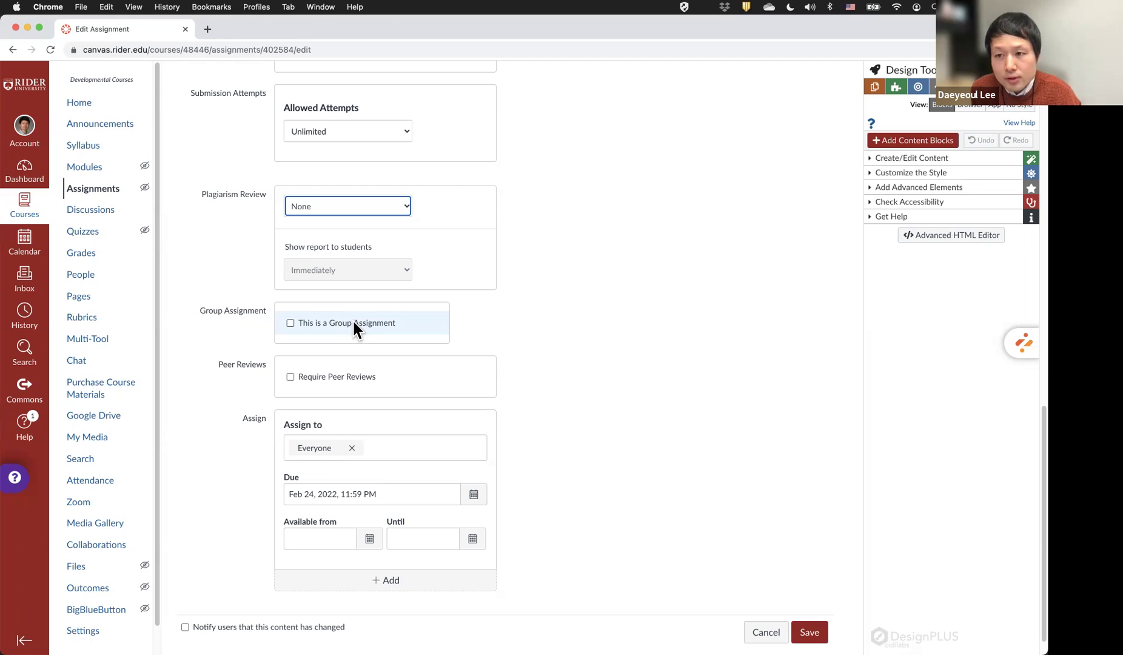
Create a group set named Final Project group in the course's people area, leaving its groups to be created manually.
click(75, 276)
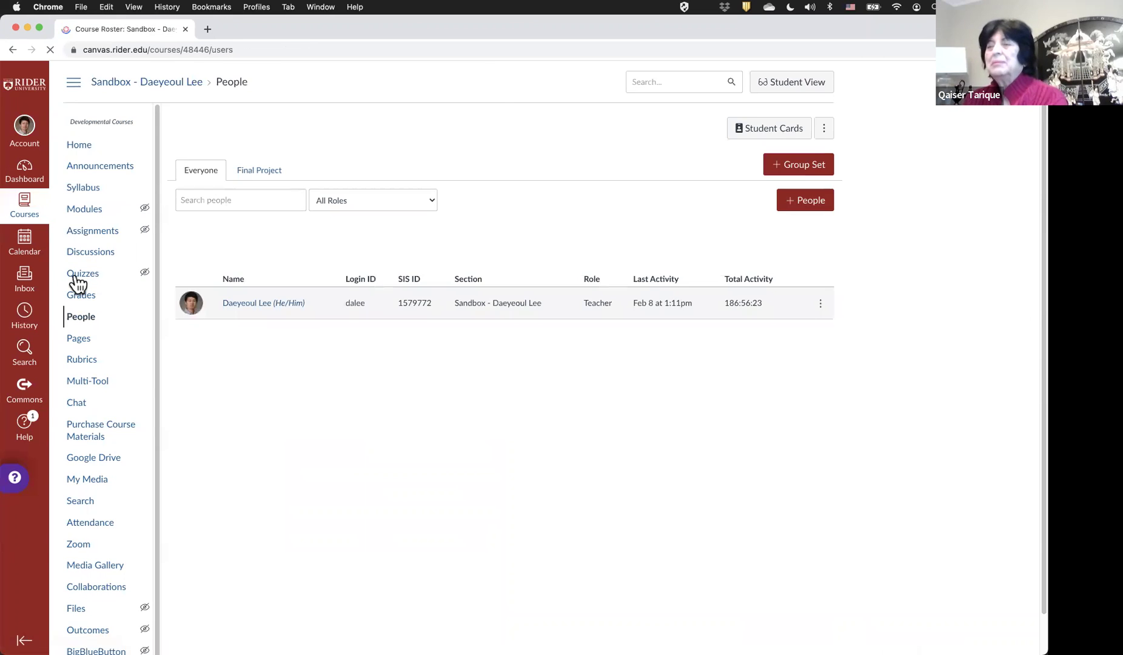
scroll(266, 234, down, 1)
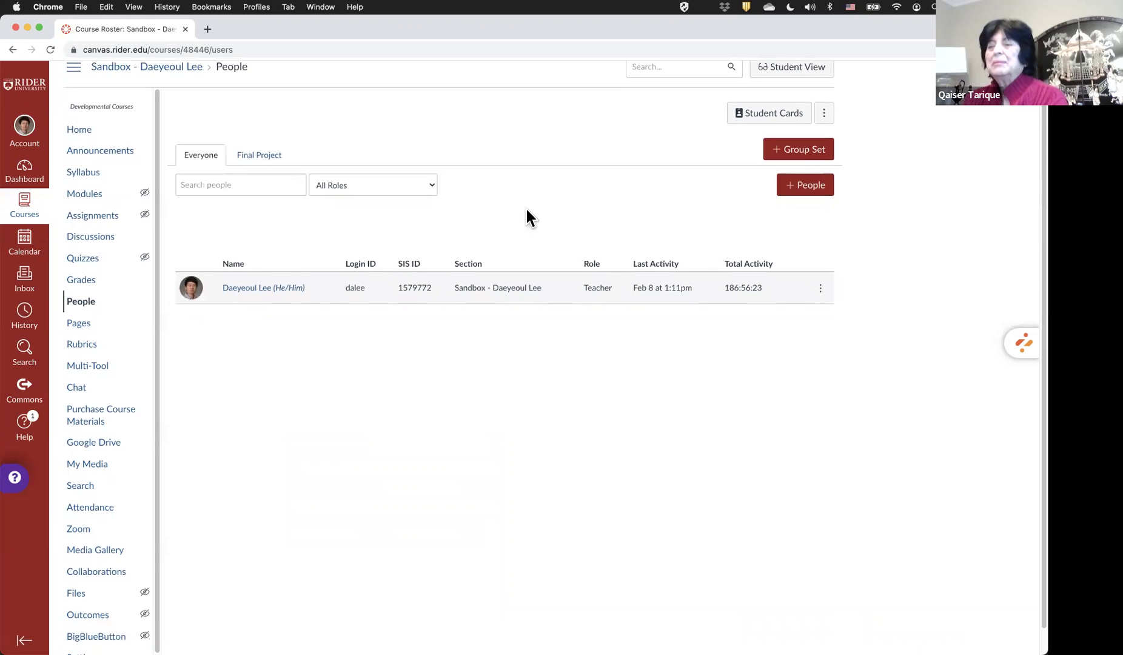
click(802, 154)
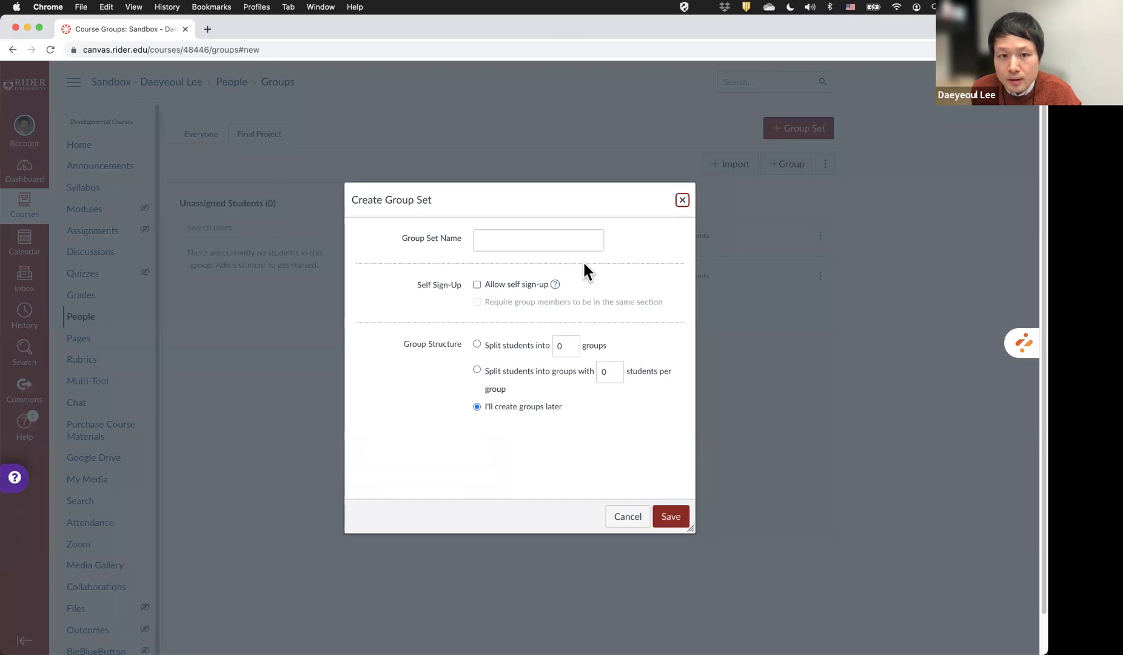
click(554, 241)
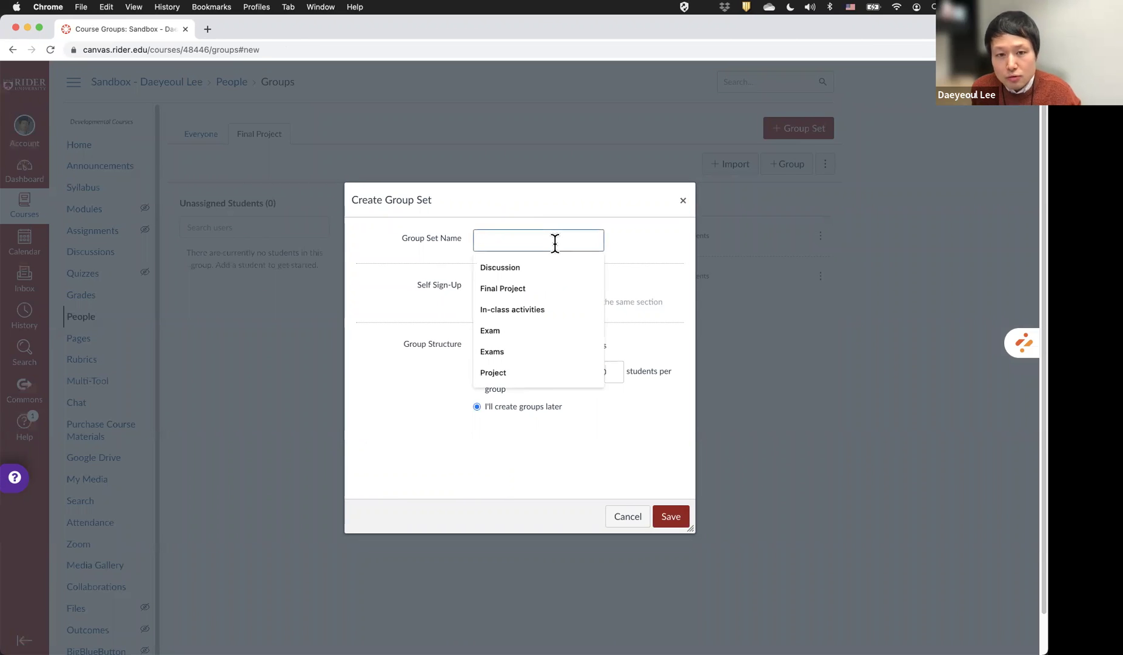
text(Final )
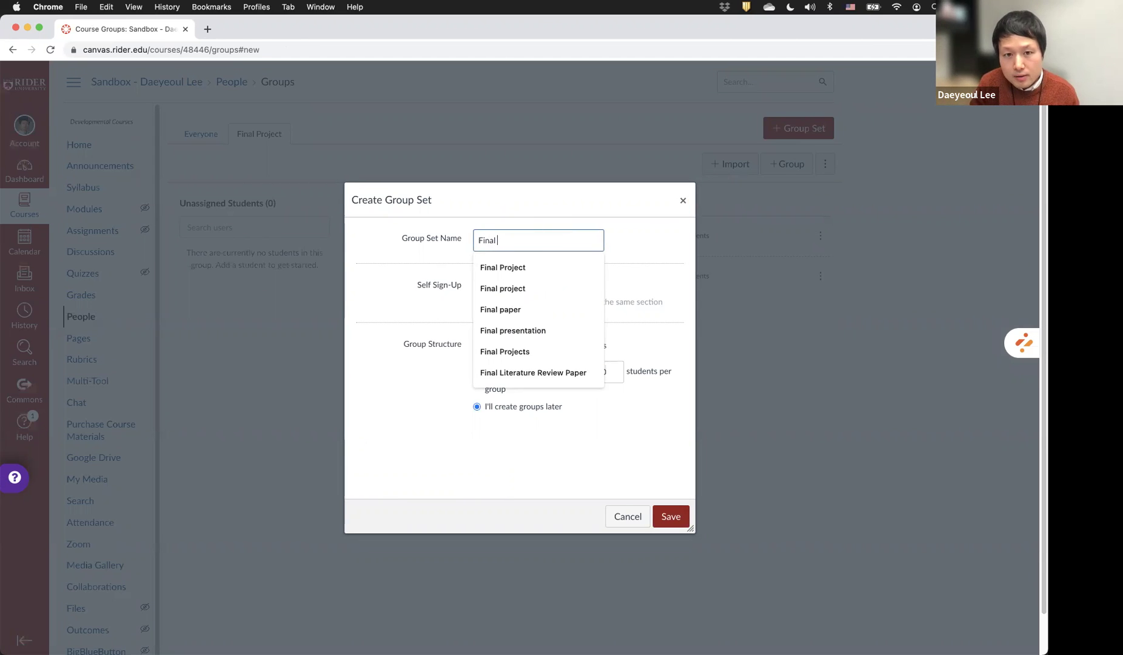
text(Project group)
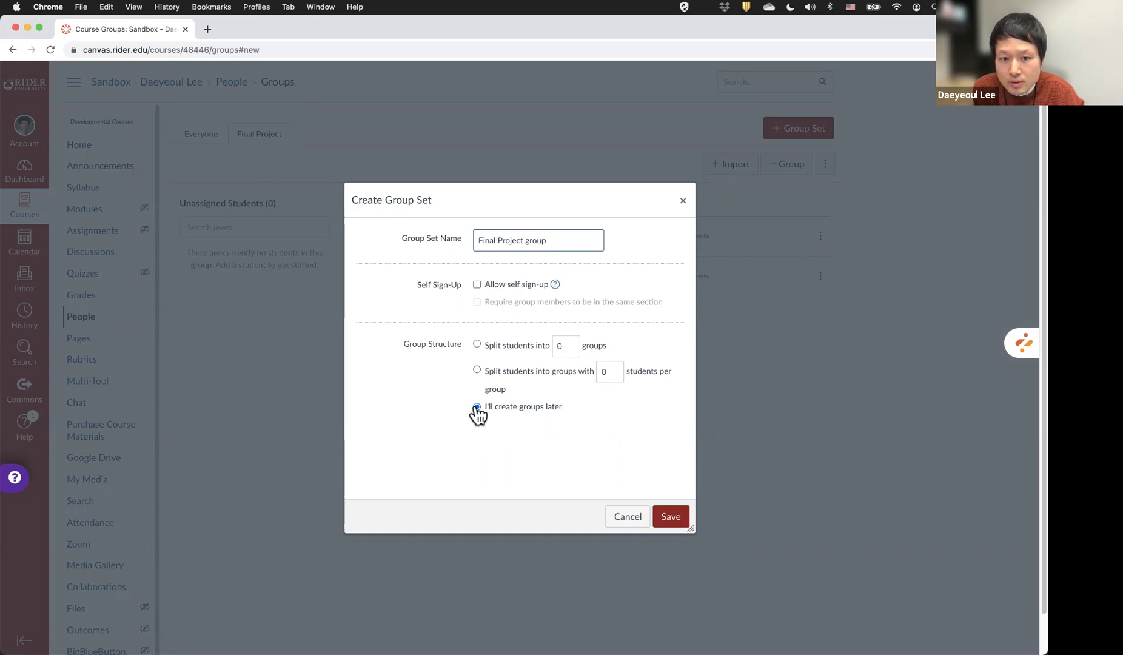
click(670, 516)
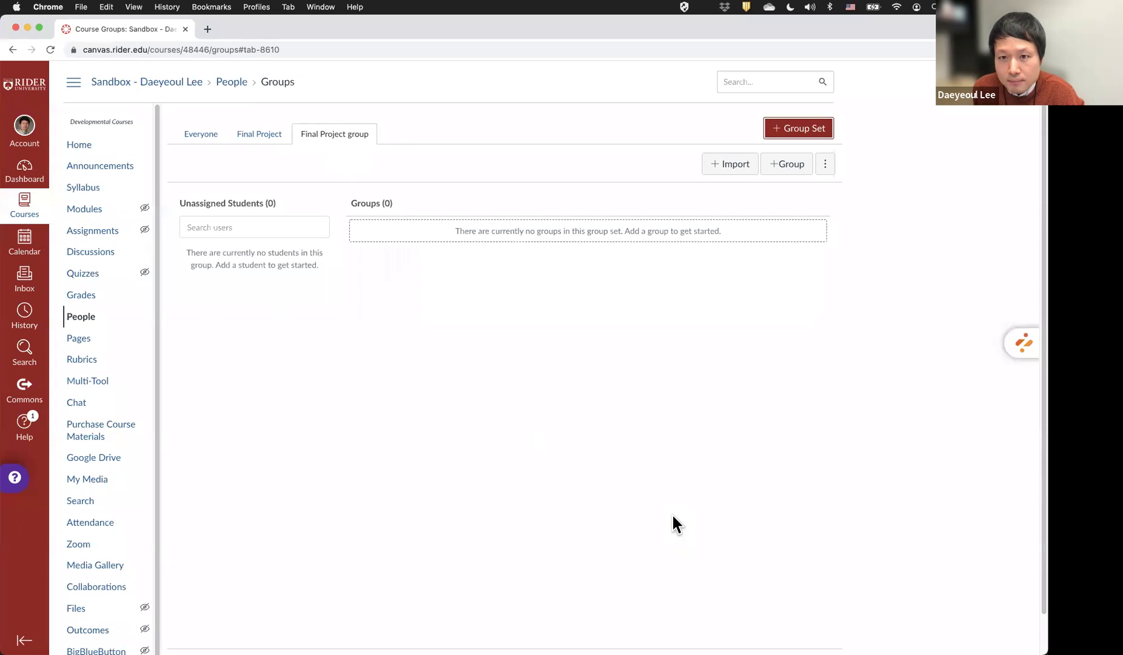
Add two groups, Group 1 and Group 2, to the Final Project group set.
click(787, 162)
click(483, 336)
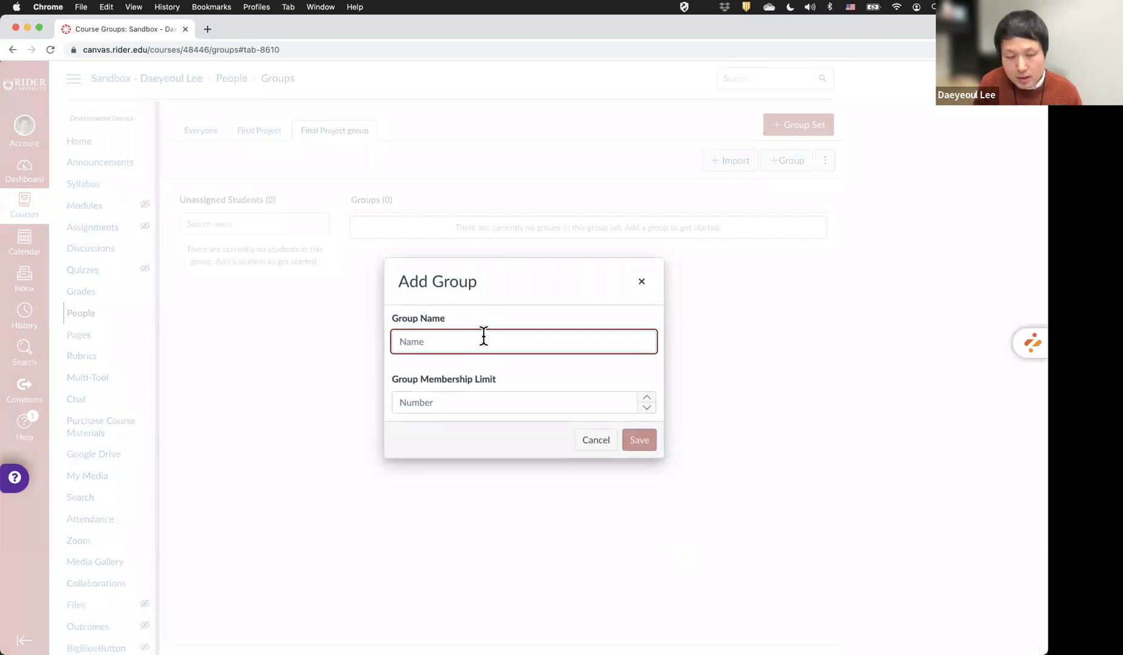
text(Group 1)
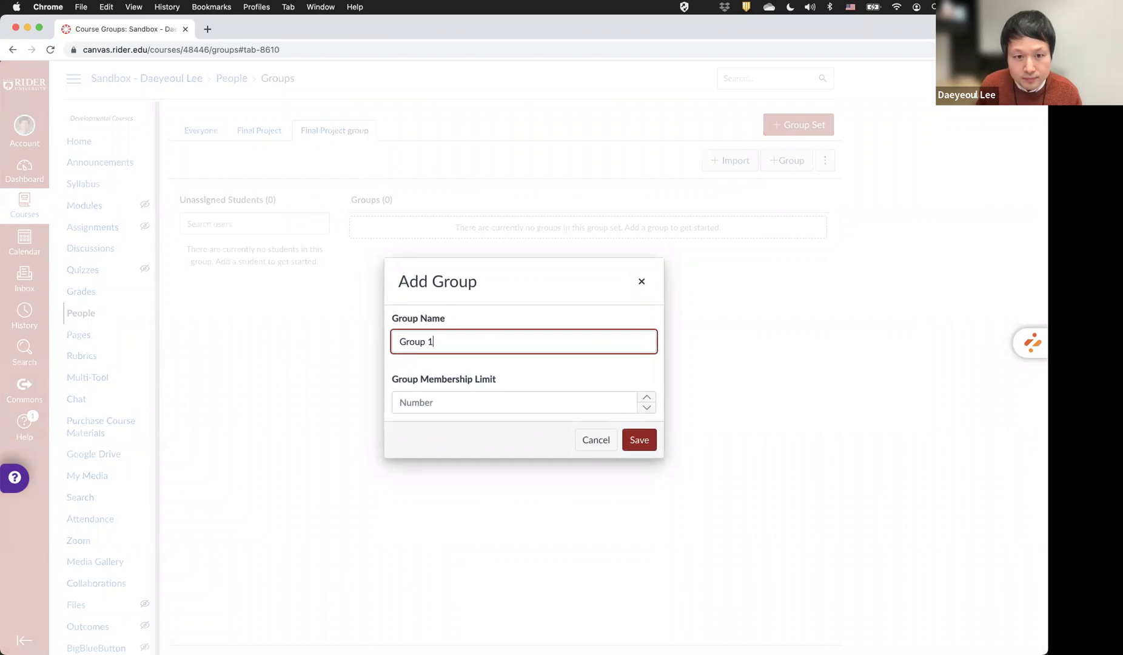
click(637, 441)
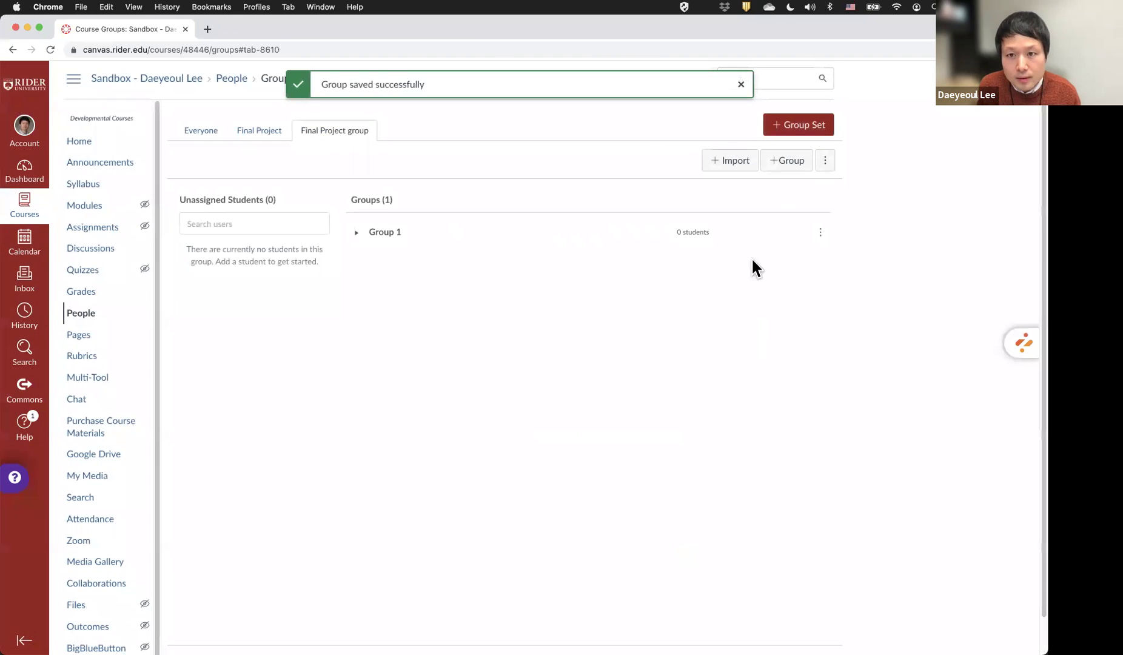
click(788, 161)
click(531, 337)
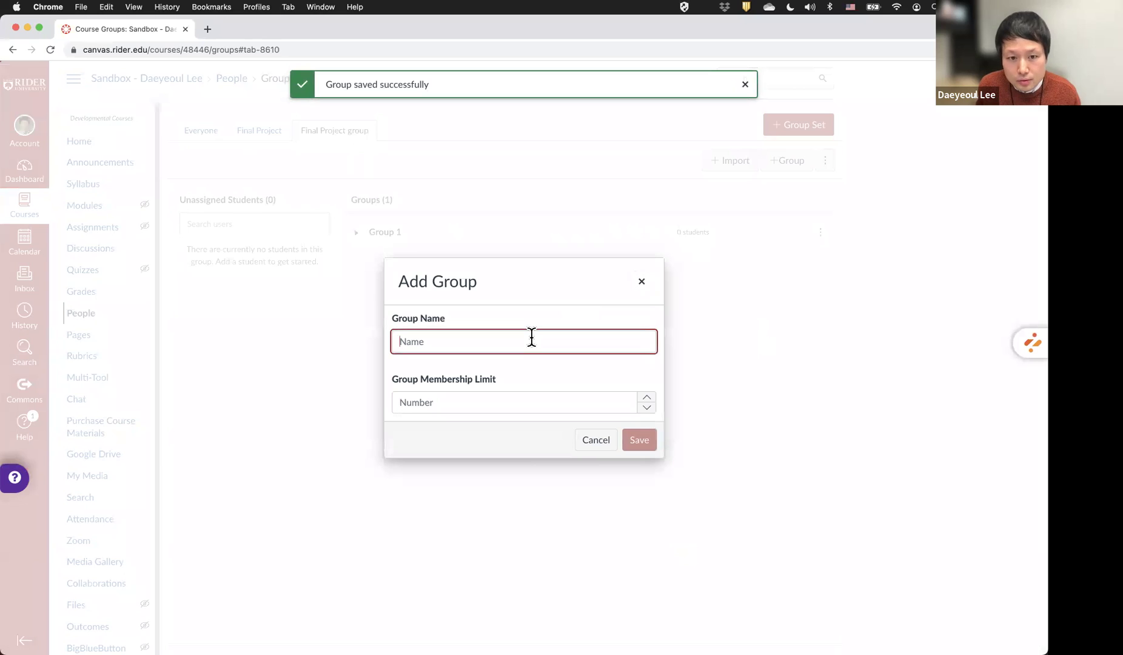
text(Gro)
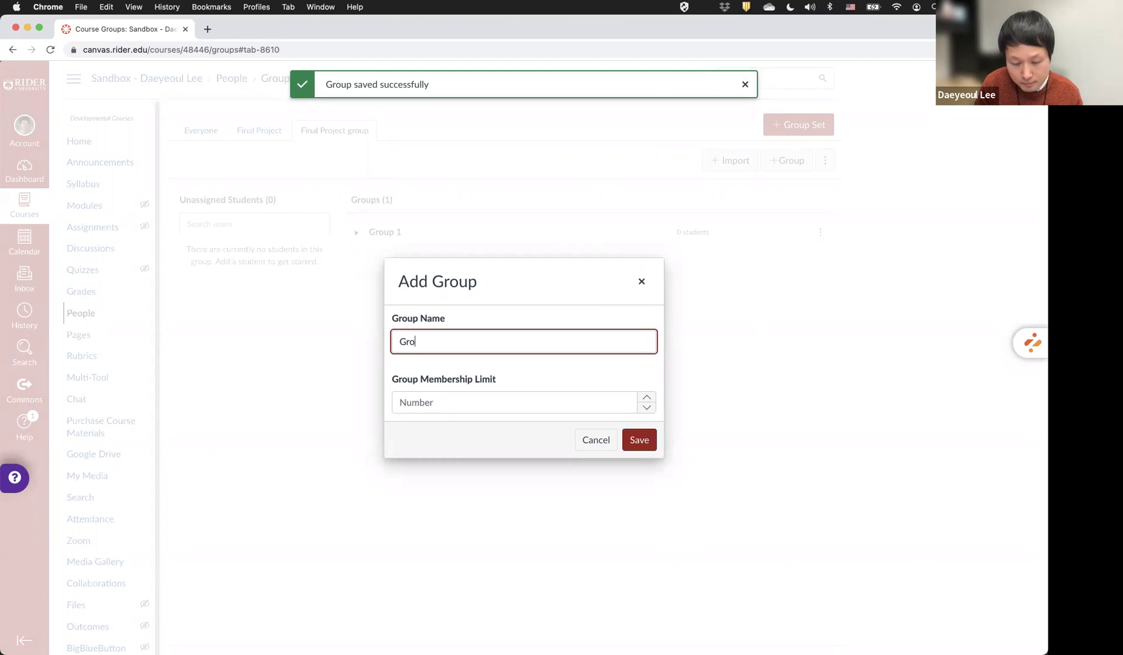
text(up 2)
click(645, 441)
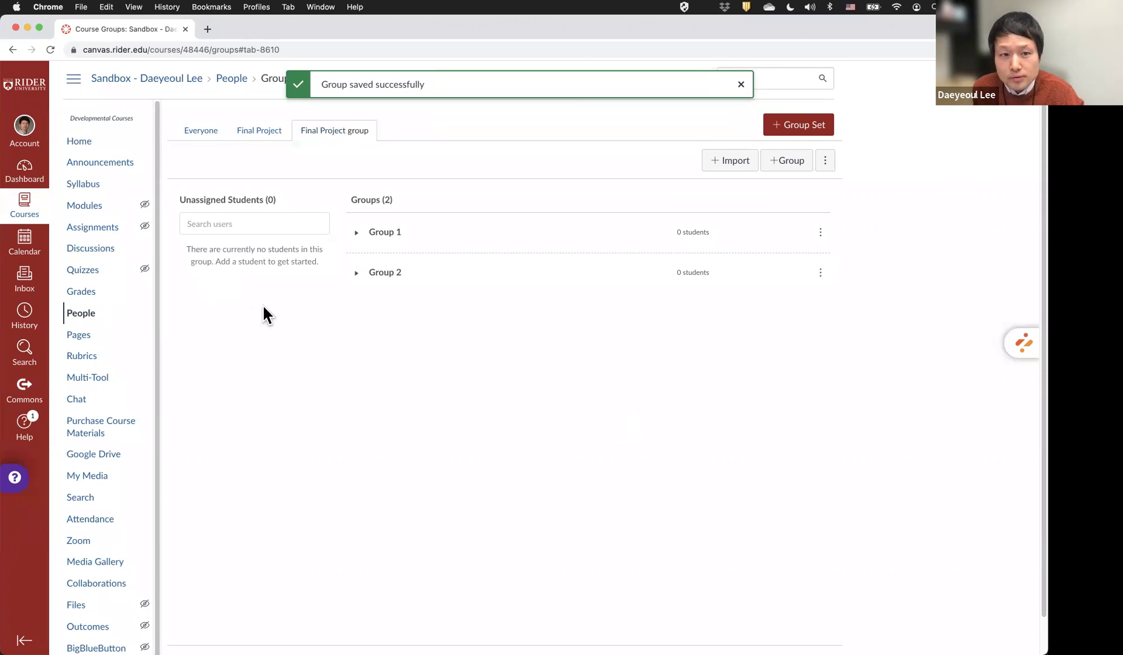
Open the Final Presentation assignment for editing from the course's assignments list.
scroll(263, 304, down, 1)
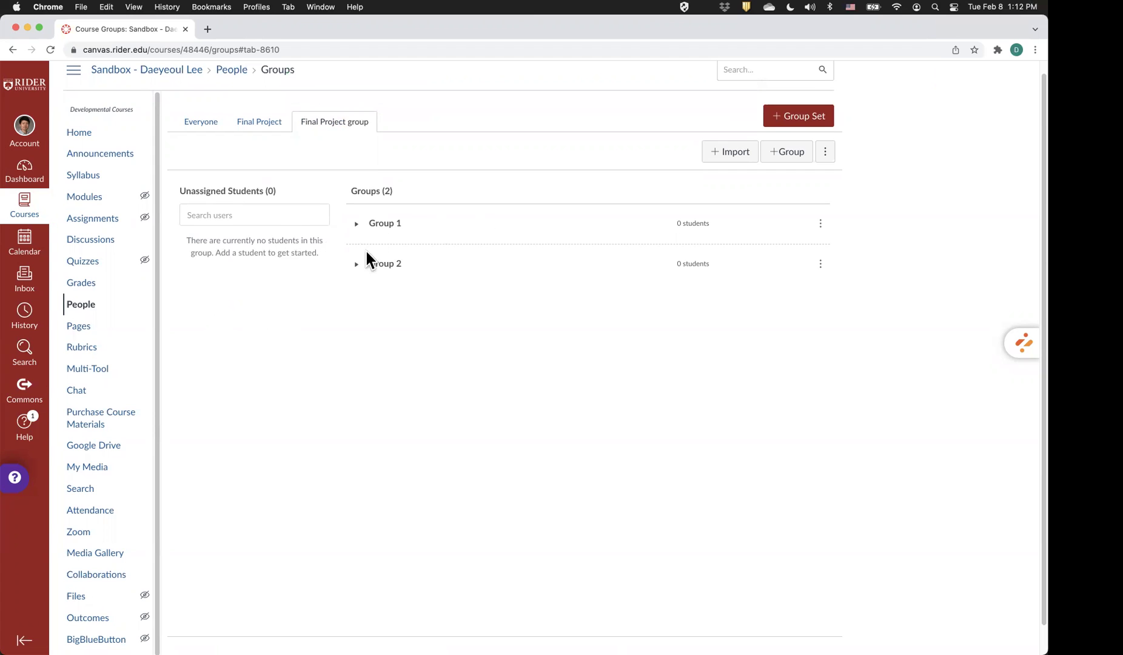
click(91, 226)
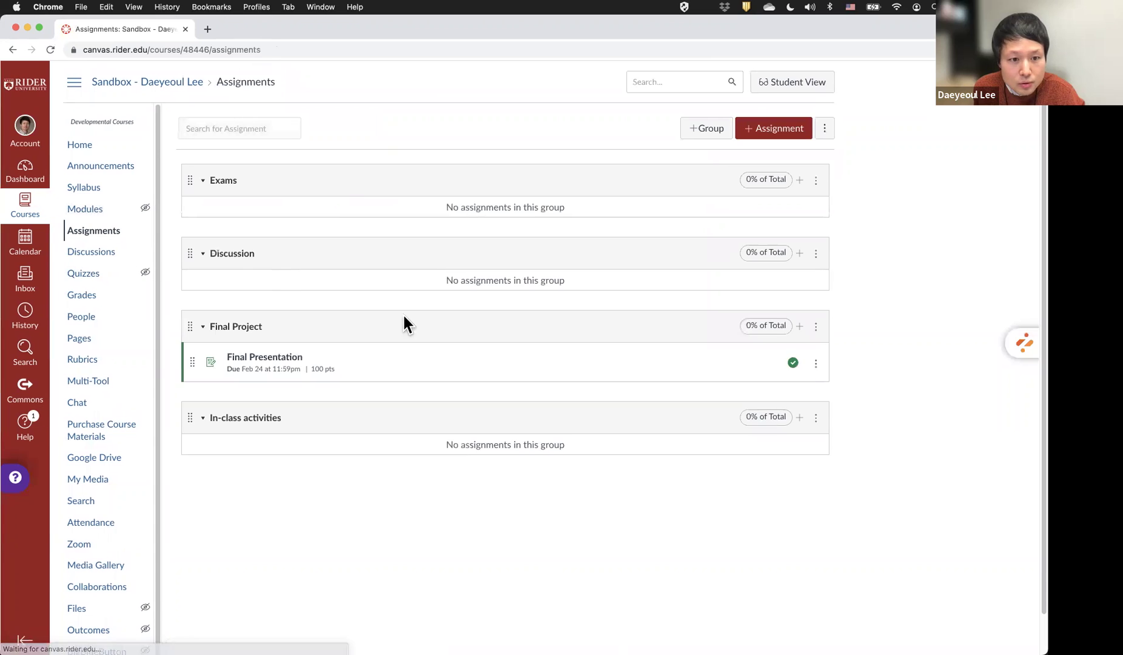
click(289, 358)
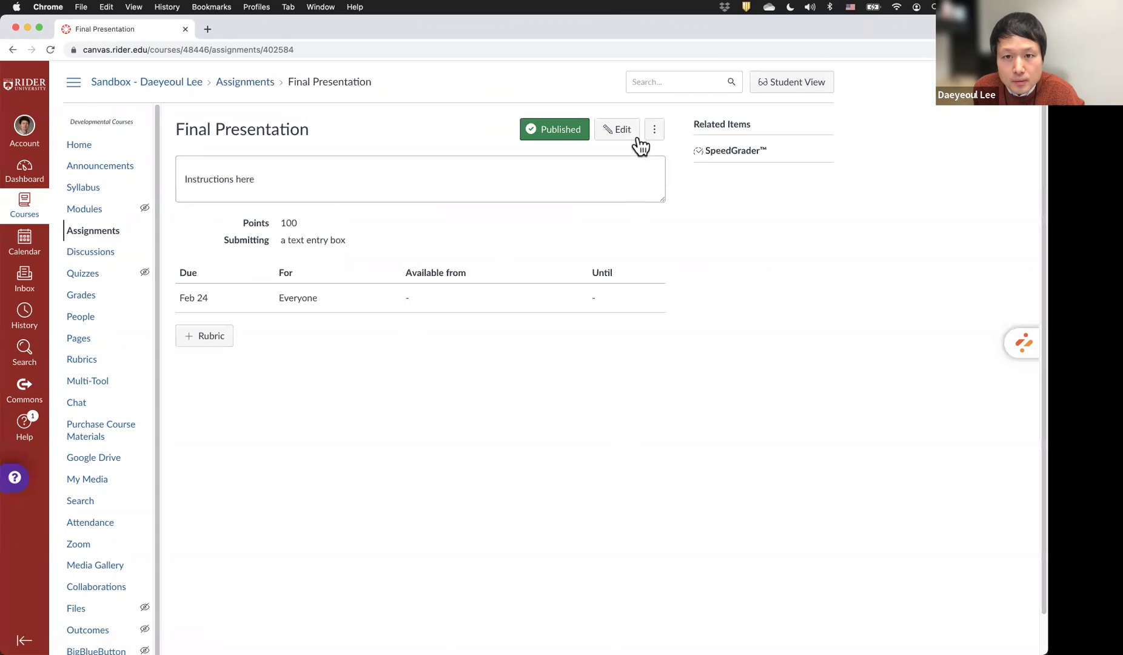
click(630, 130)
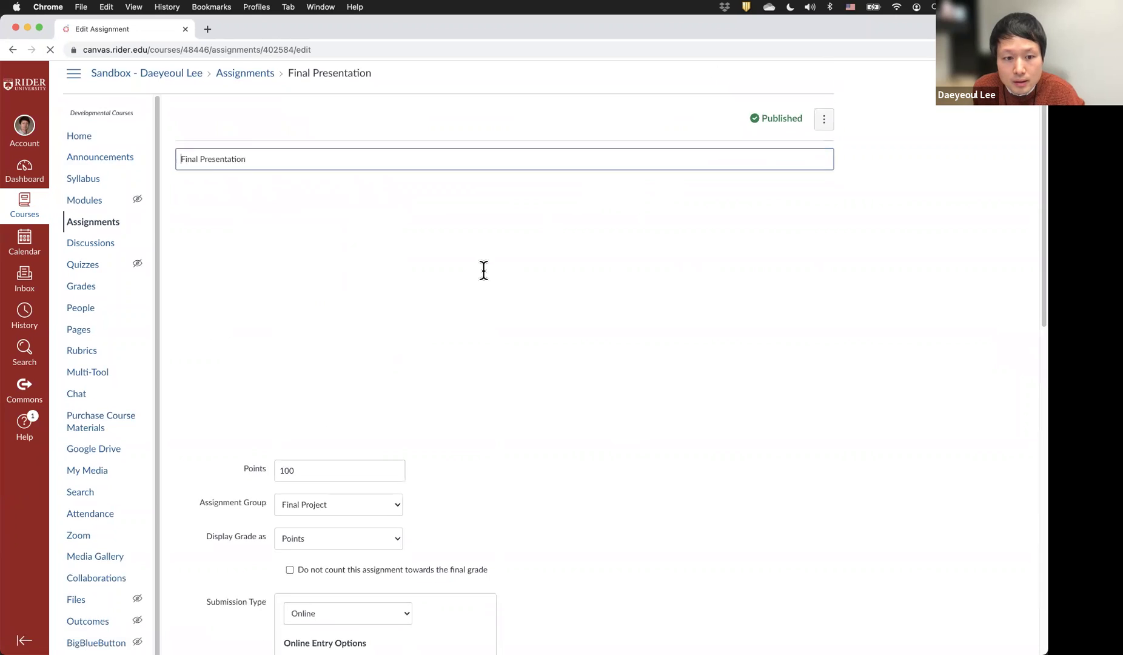
Mark Final Presentation as a group assignment and view the available group sets without choosing one.
scroll(484, 268, down, 5)
scroll(483, 270, down, 10)
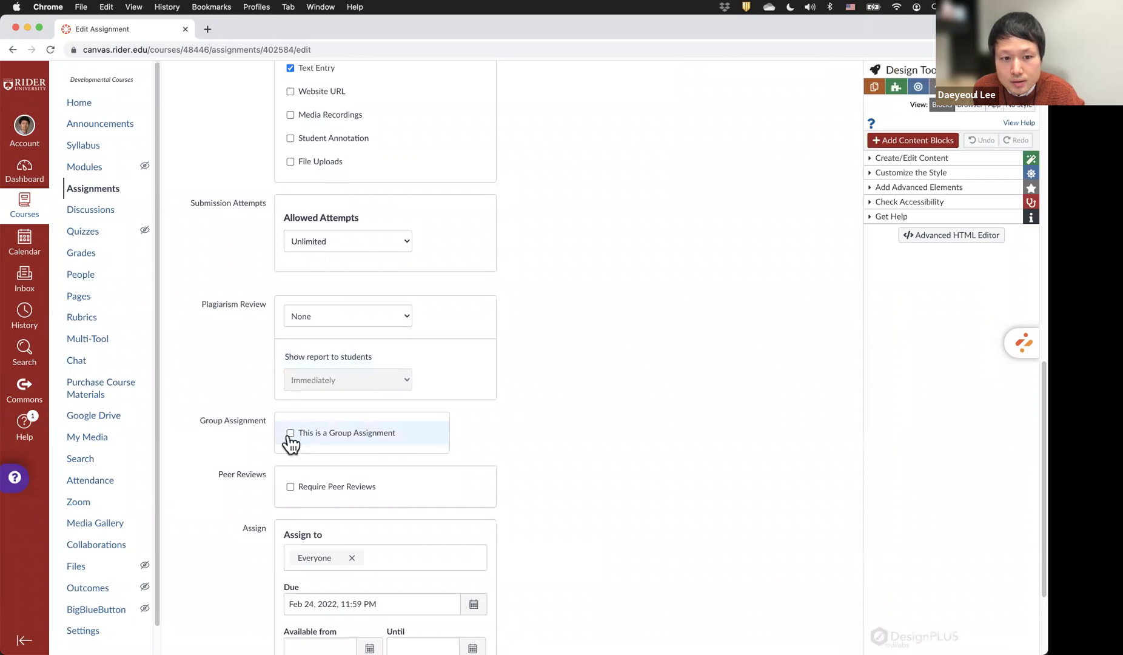
click(290, 433)
scroll(292, 430, down, 2)
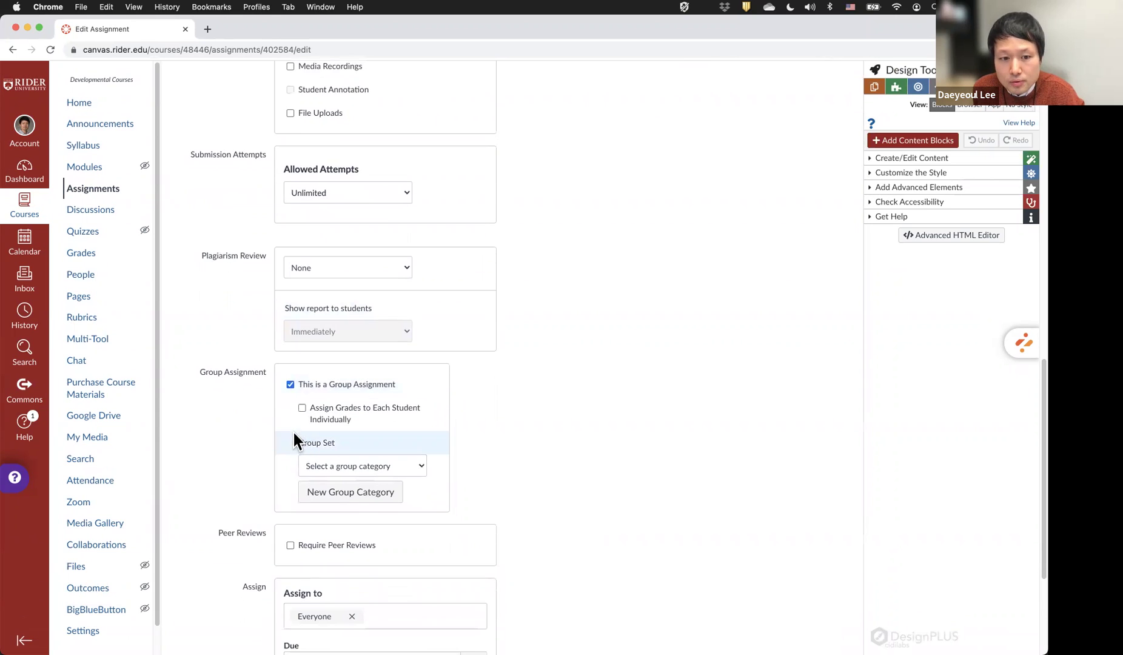
click(385, 455)
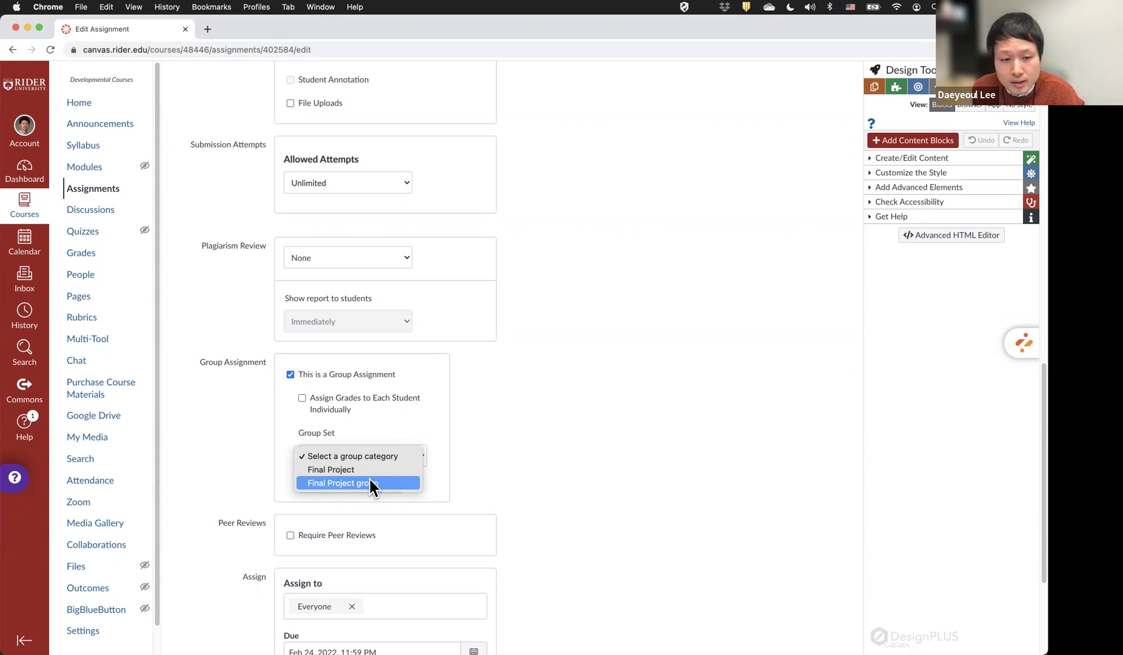
click(495, 441)
Require peer reviews for the assignment and examine the review assignment and anonymity options, keeping Manually Assign Peer Reviews.
scroll(495, 441, down, 1)
scroll(499, 439, down, 4)
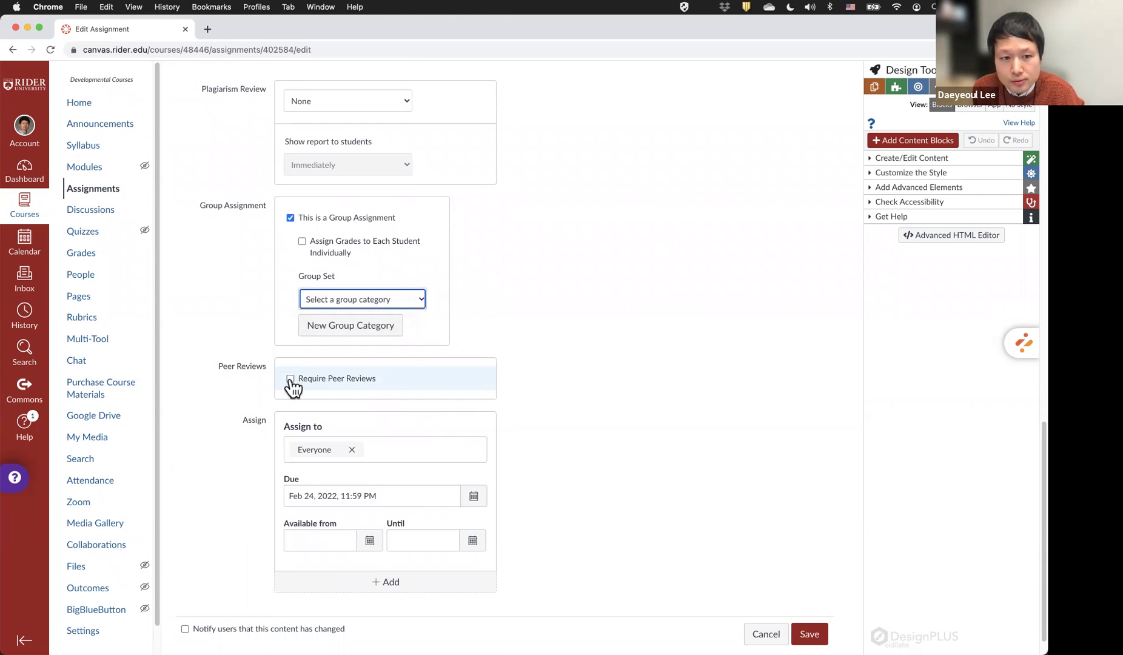
click(291, 379)
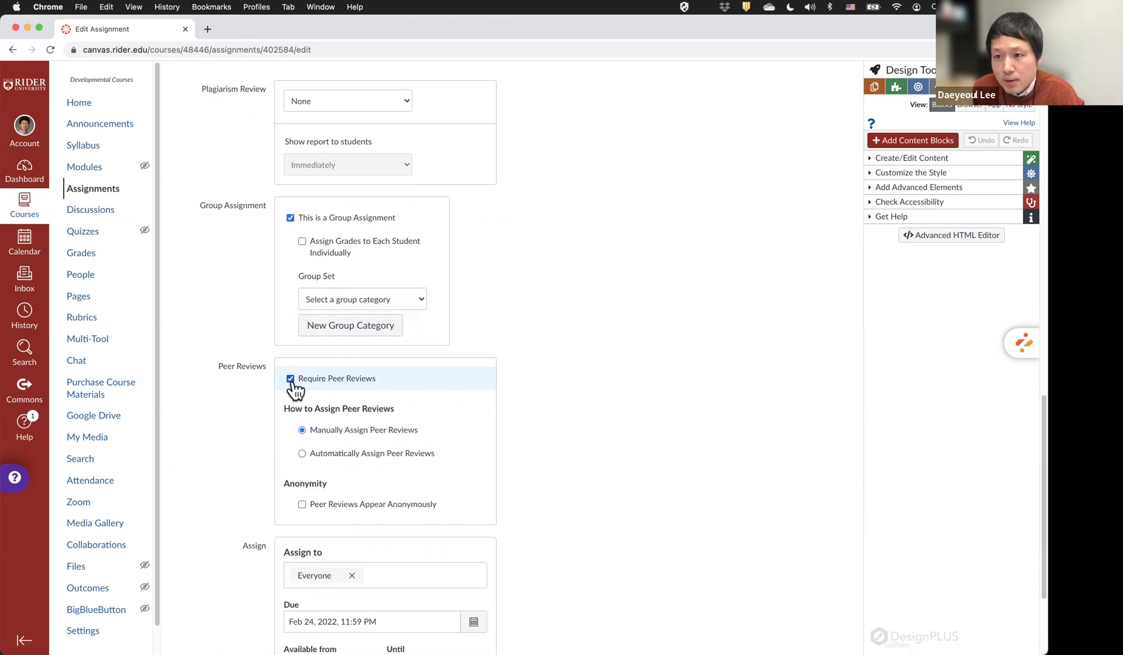
scroll(339, 388, down, 2)
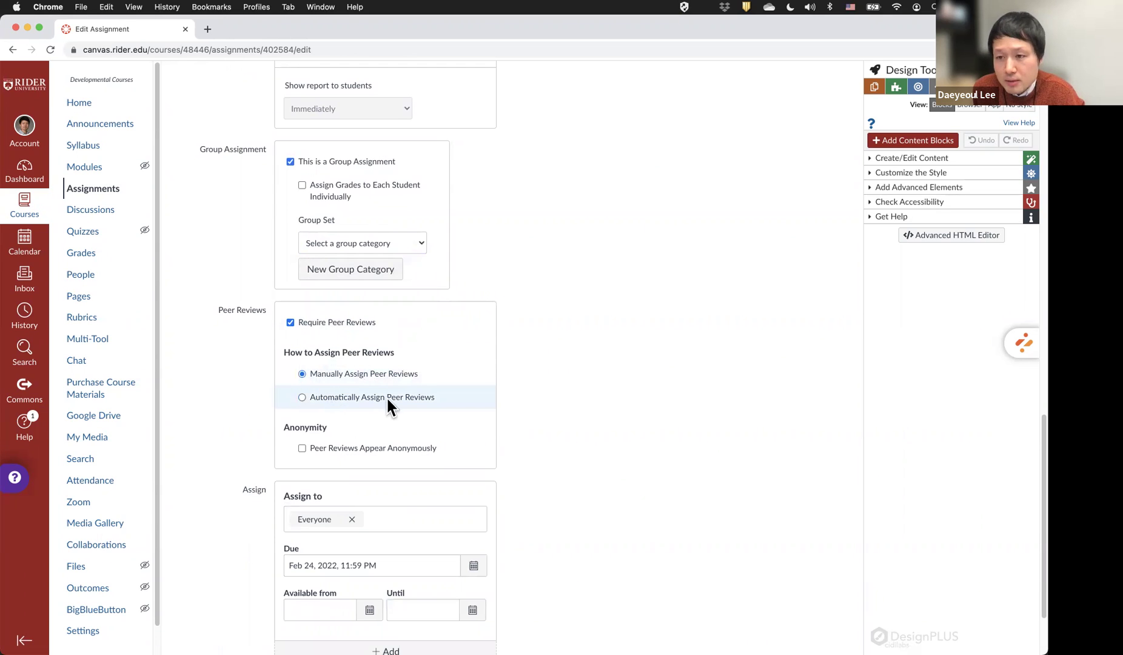
scroll(424, 396, down, 1)
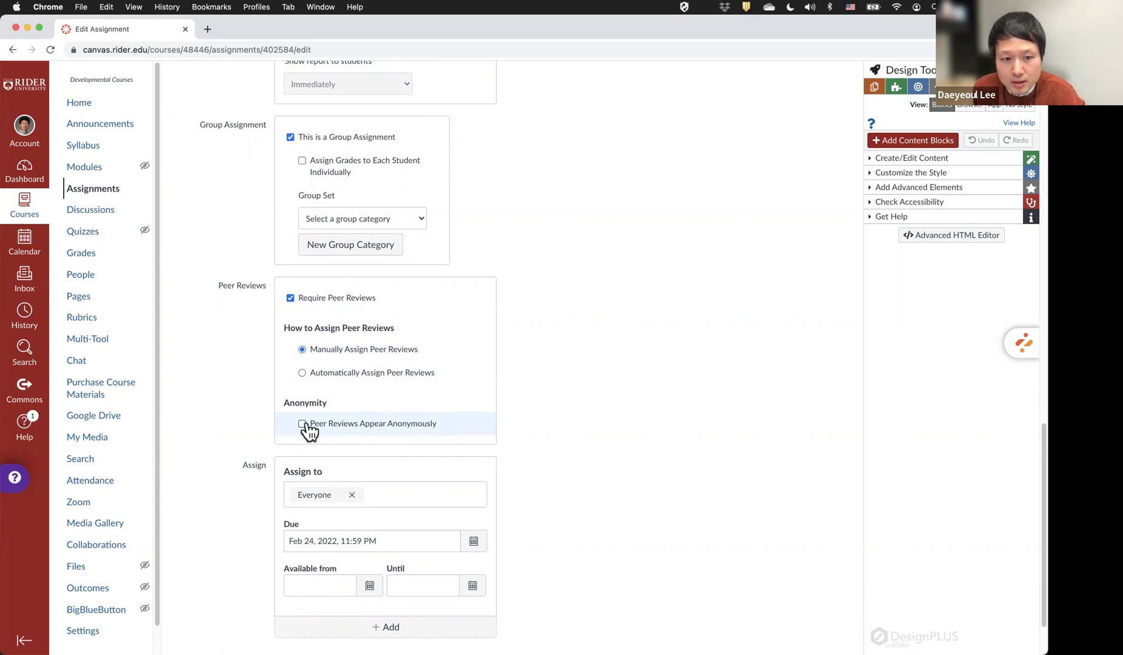
Add a second assignee block to the assignment and remove Everyone from the first one.
scroll(414, 424, down, 3)
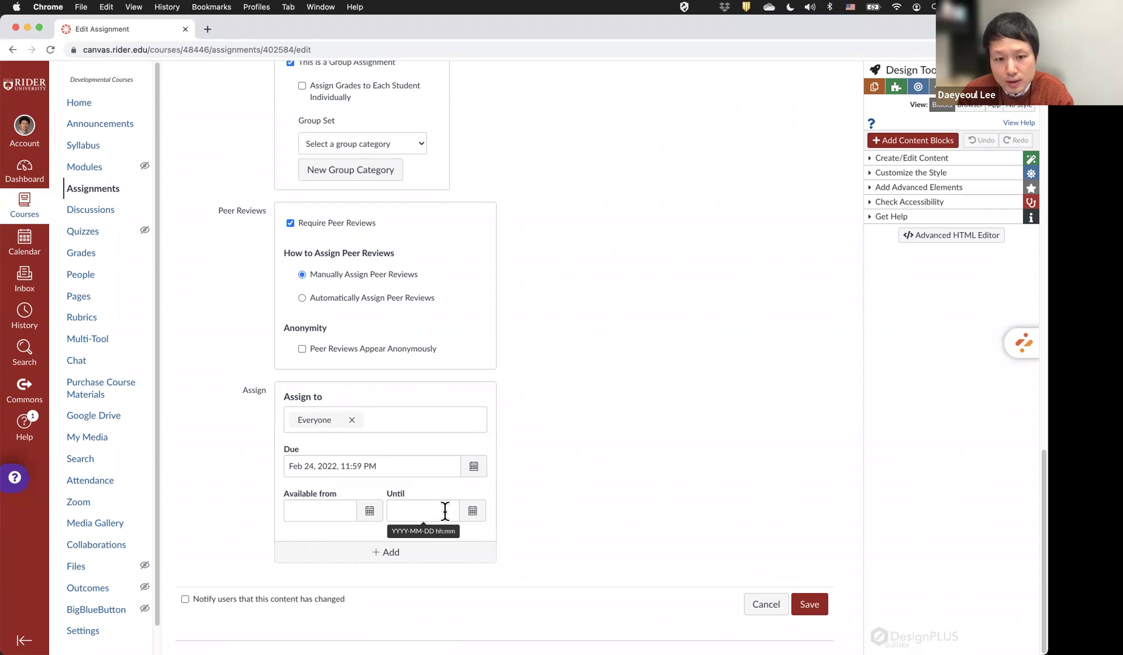
scroll(570, 516, up, 1)
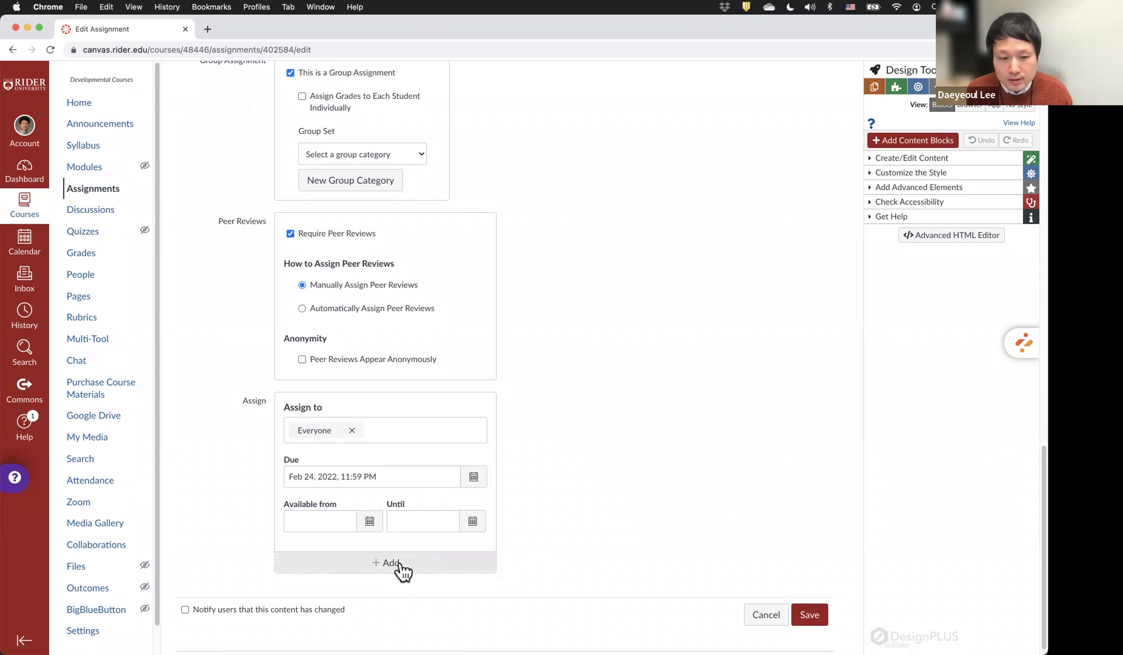
click(388, 562)
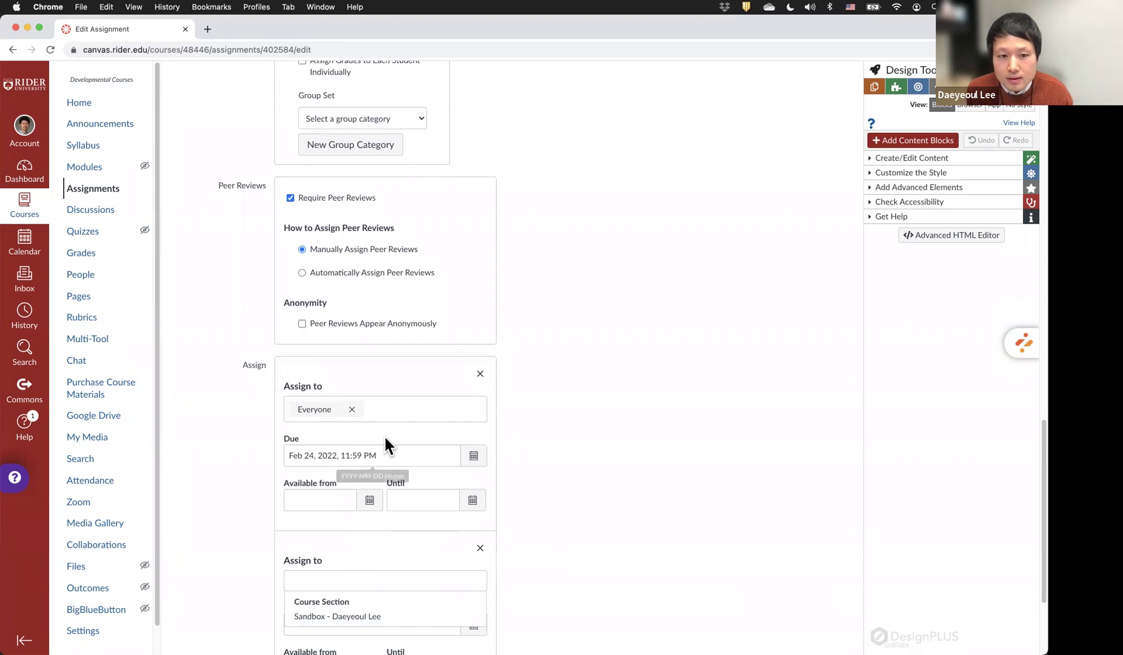
click(355, 412)
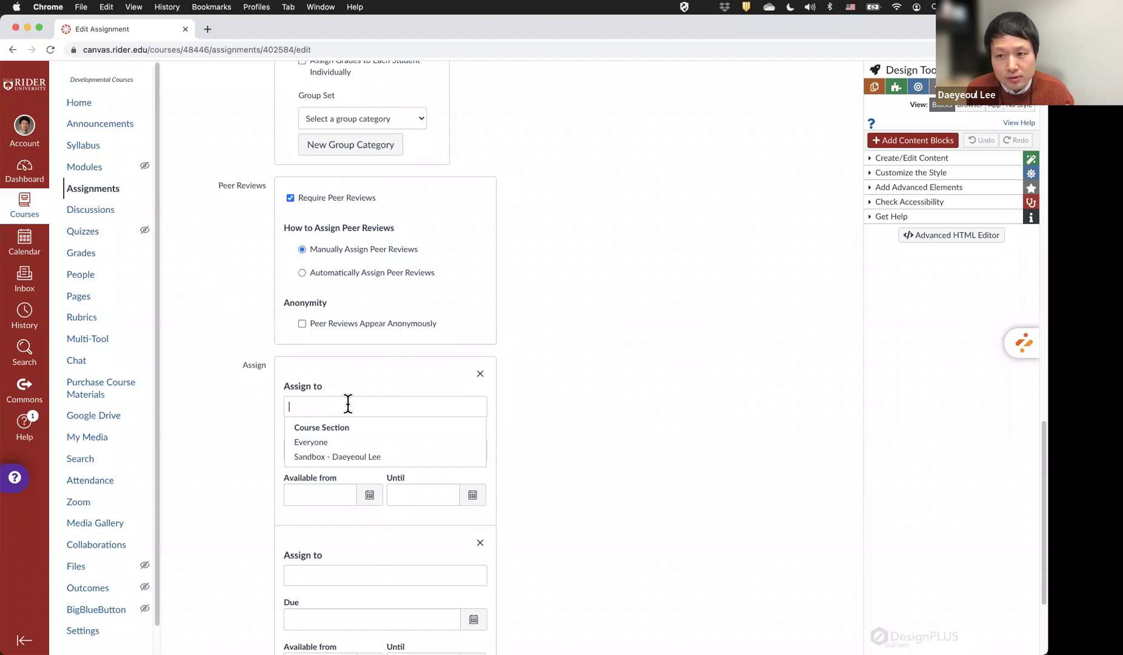
click(513, 410)
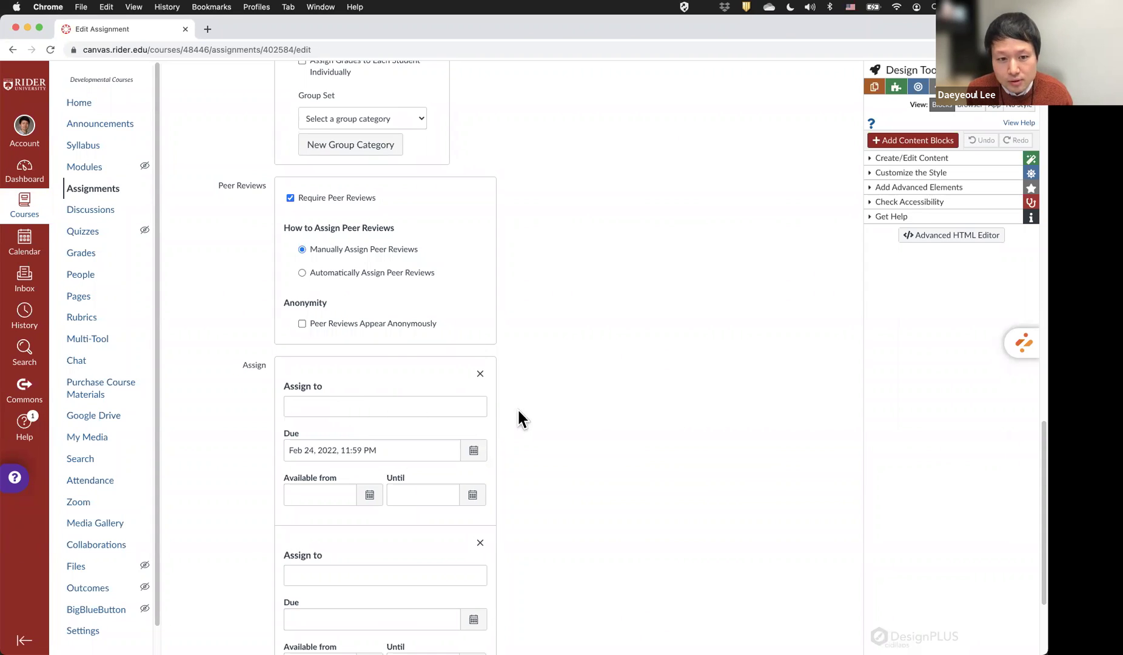
Set the first assignee block's due date to Mar 11, 2022, 11:59 PM.
scroll(466, 451, down, 1)
click(477, 422)
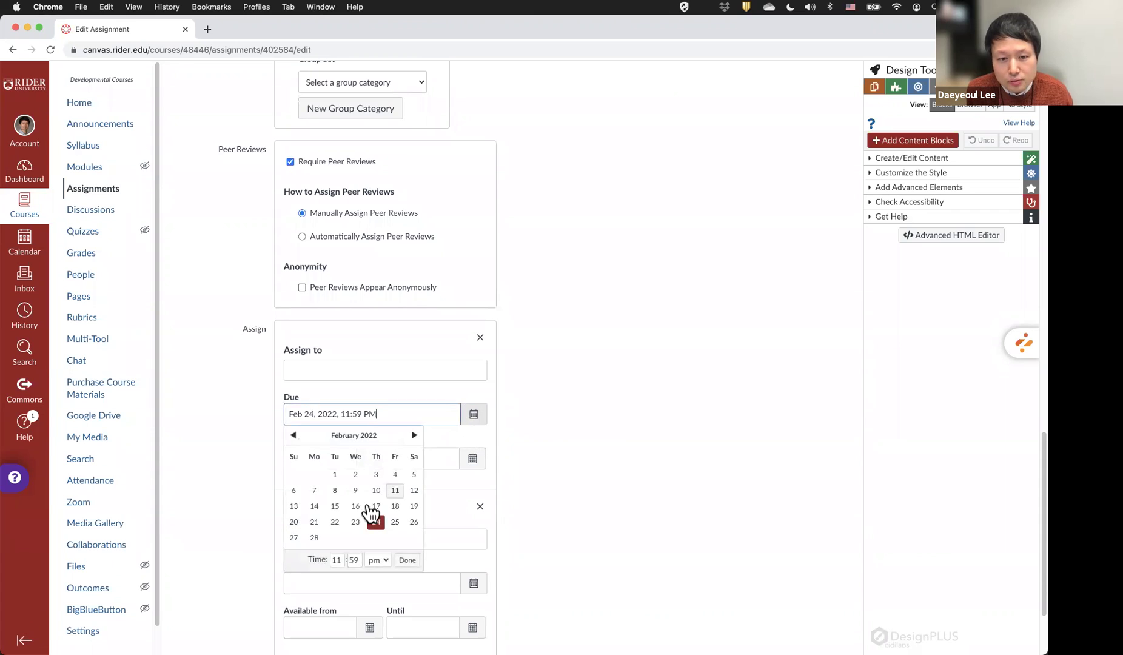
scroll(394, 473, down, 1)
click(414, 403)
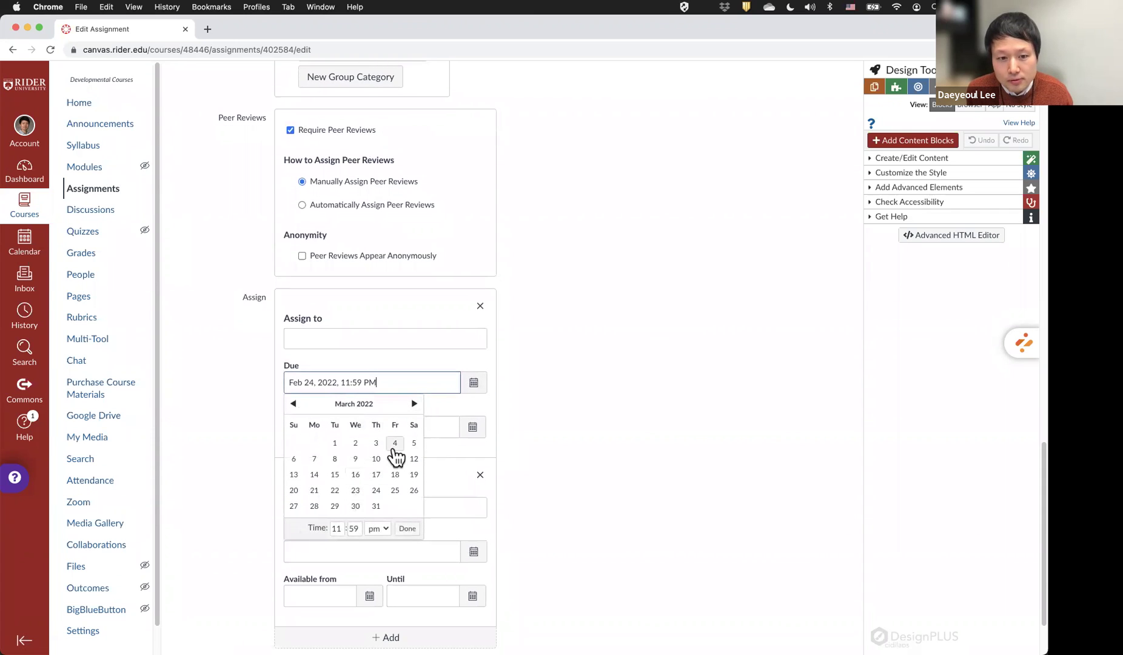
click(394, 459)
click(578, 453)
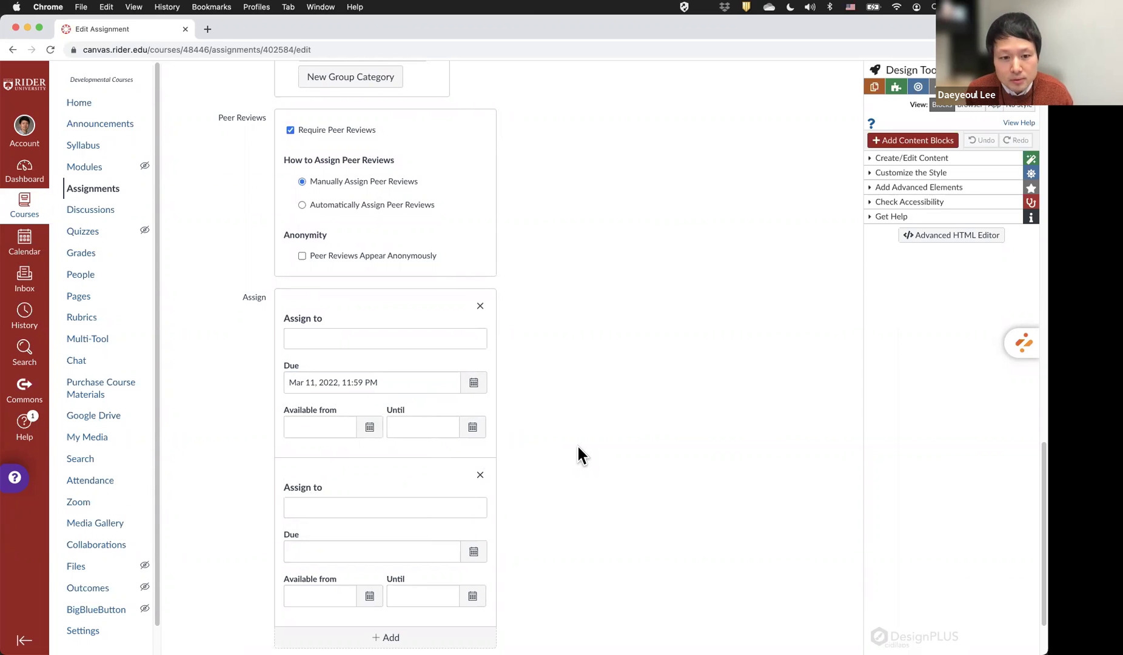
Review the assignment's settings and try to save it, backing out at the section warning.
scroll(577, 444, down, 3)
scroll(578, 450, up, 8)
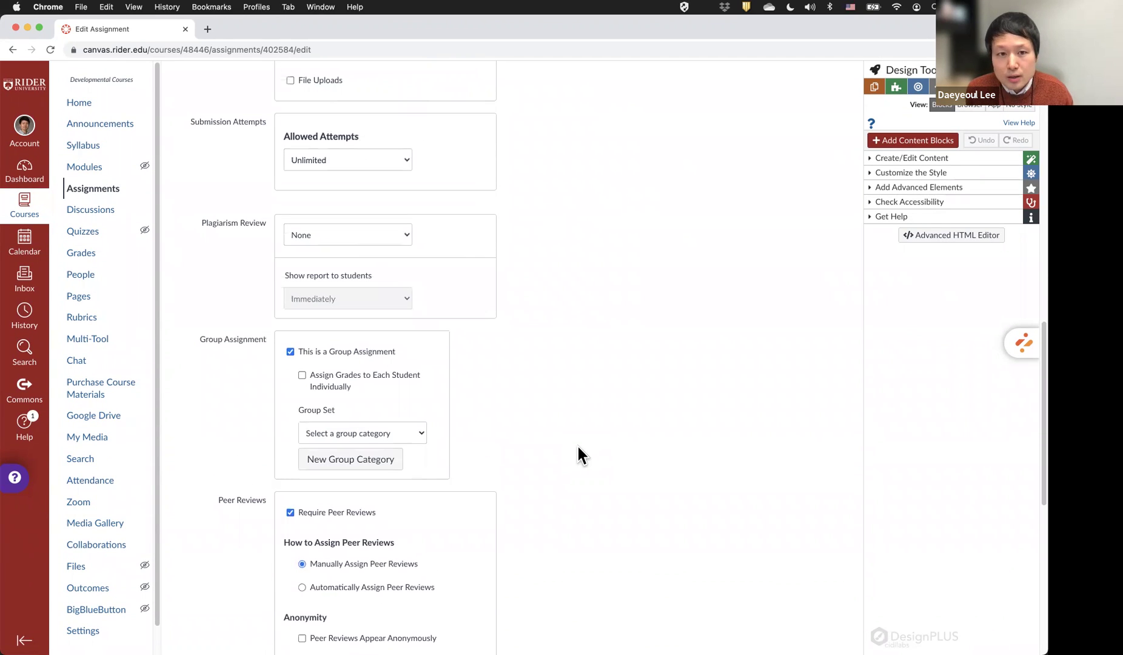
scroll(577, 444, up, 10)
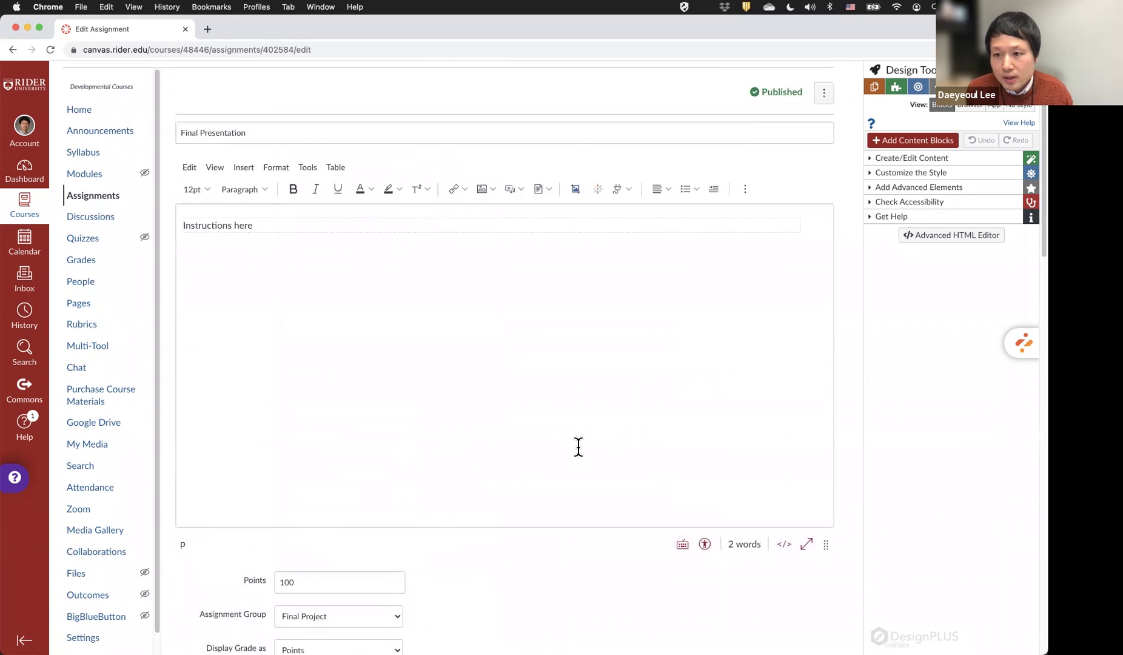
scroll(579, 446, up, 1)
scroll(579, 446, down, 6)
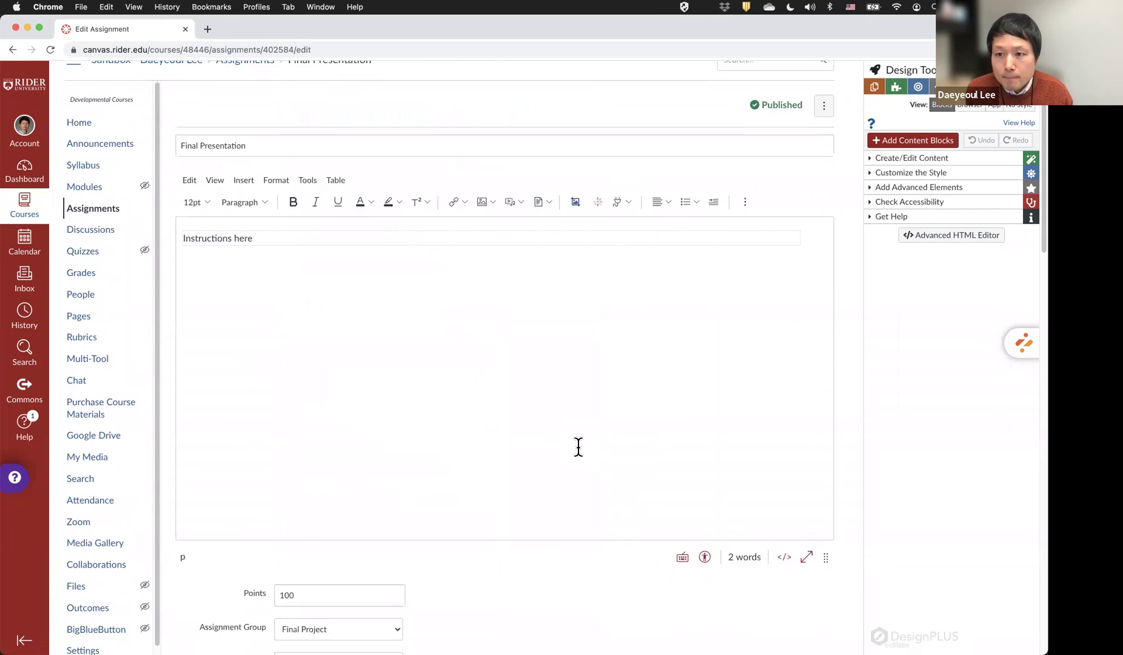
scroll(578, 449, down, 15)
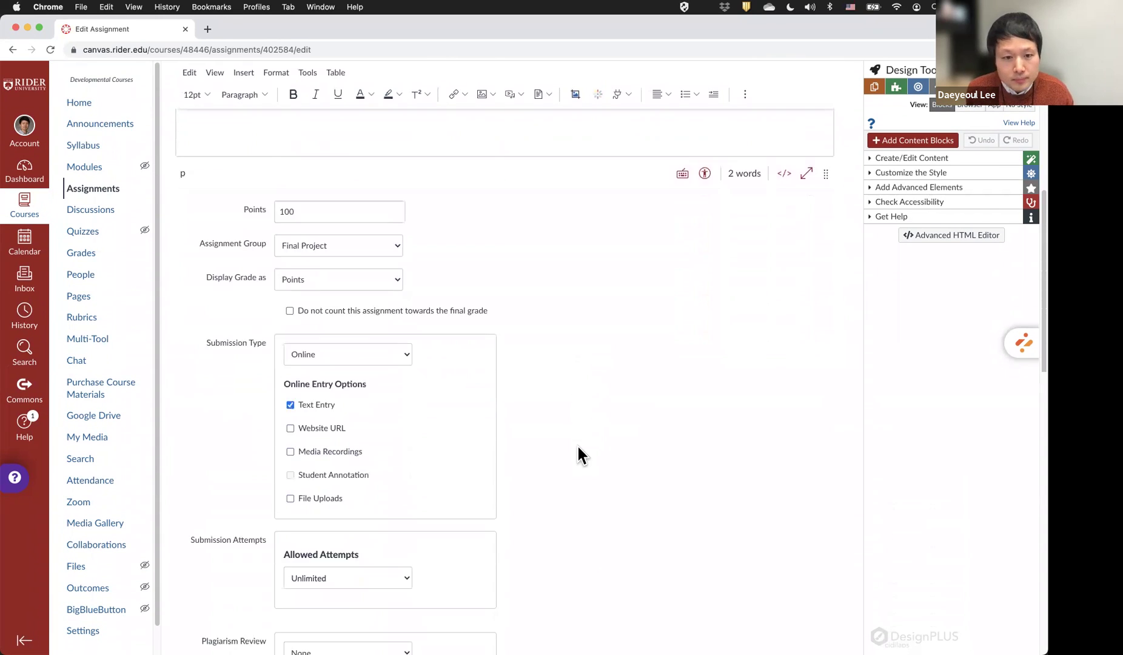
scroll(629, 469, down, 3)
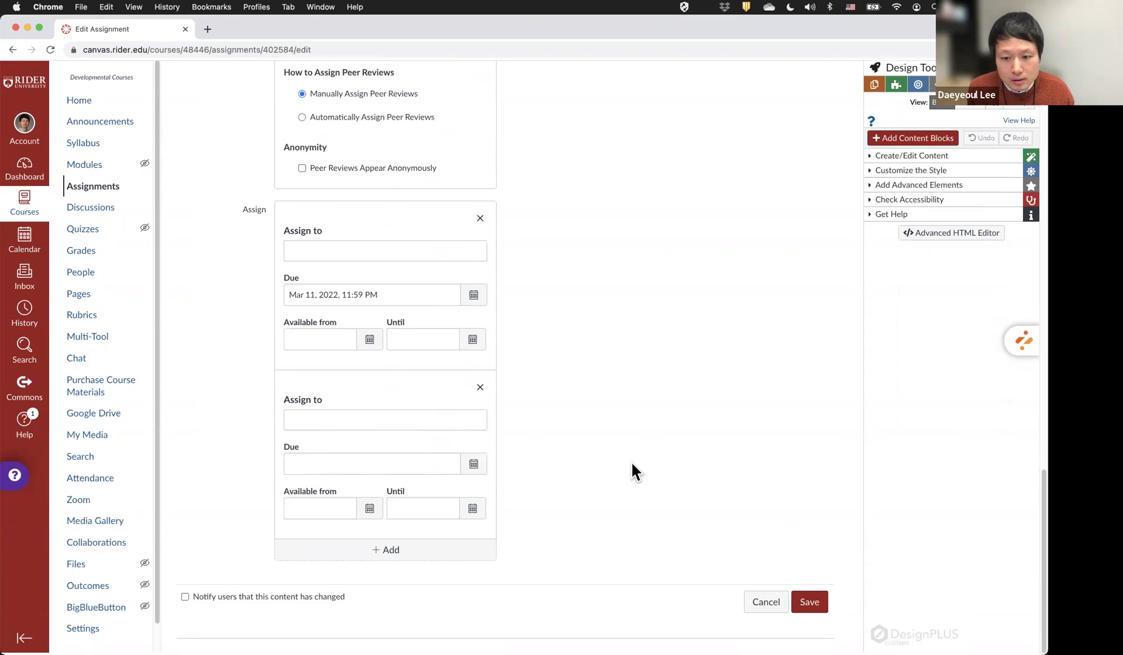
click(810, 613)
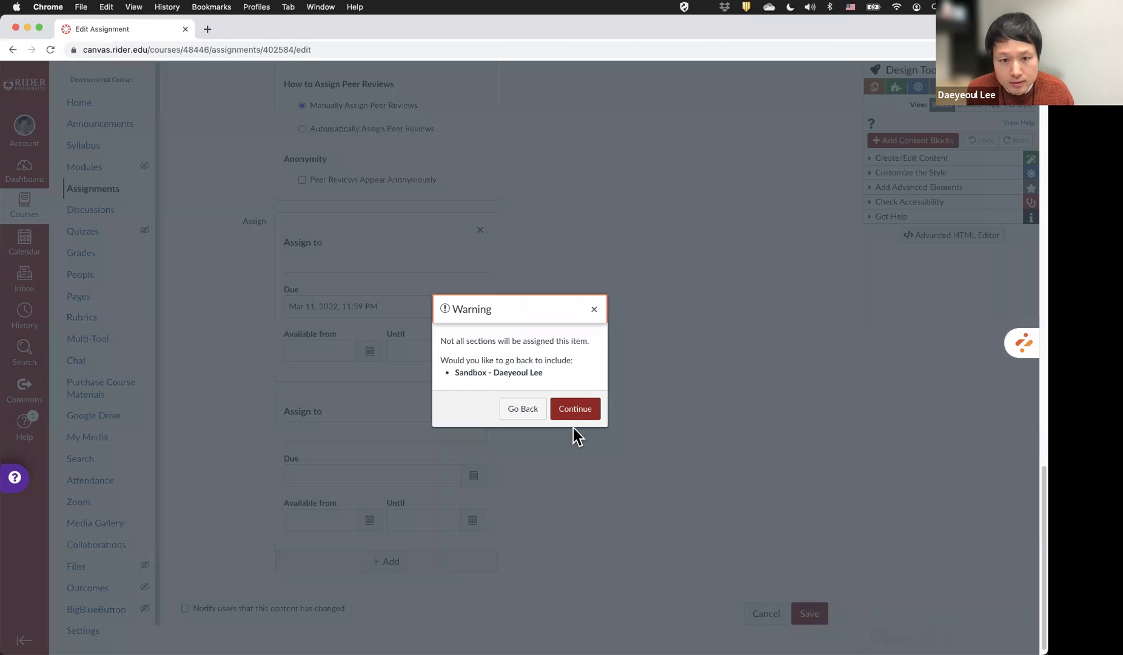
click(593, 312)
Turn off the group assignment and required peer reviews options for Final Presentation.
scroll(357, 326, up, 10)
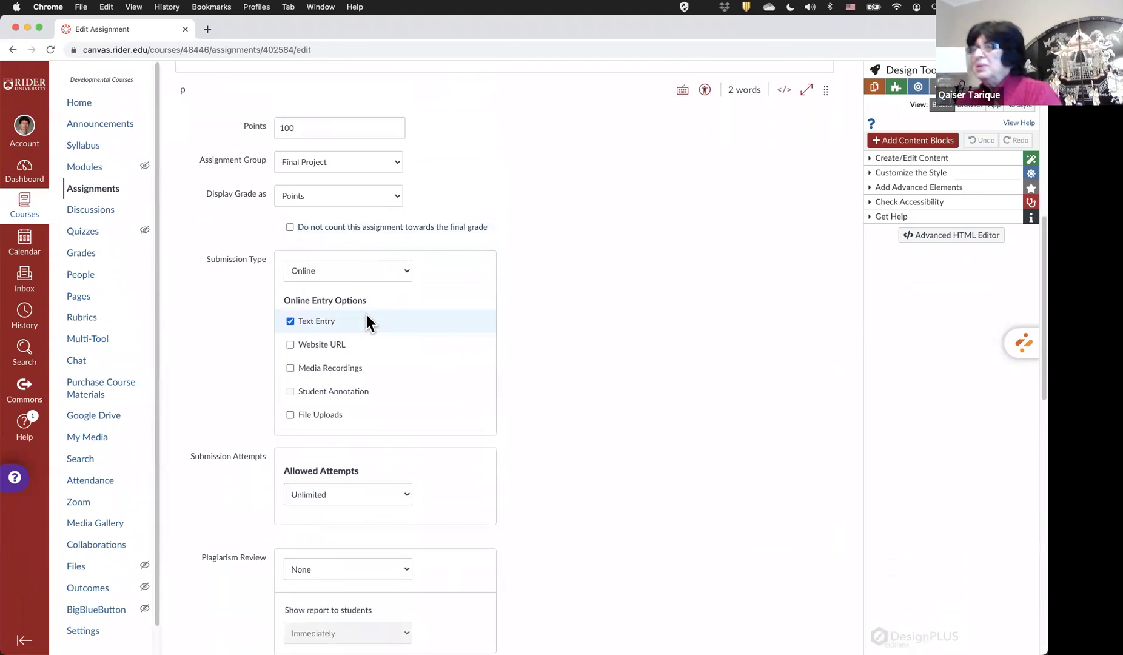
scroll(365, 311, down, 5)
click(290, 398)
scroll(459, 424, down, 2)
click(290, 348)
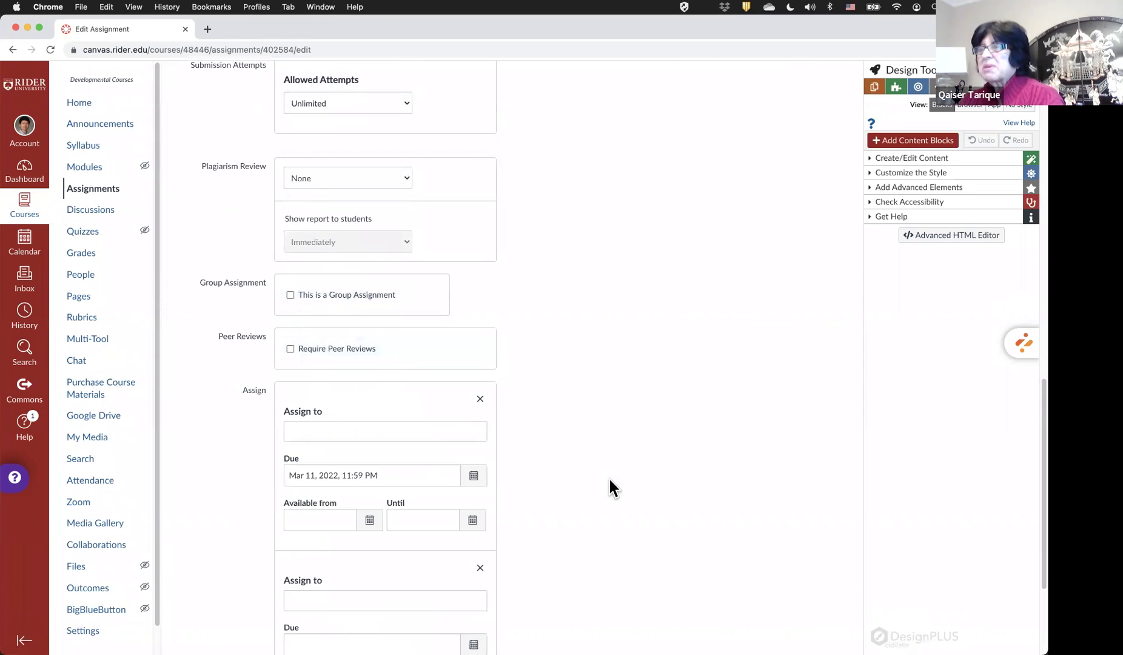
Delete the empty second assignee block and try to save the assignment without any assigned section.
scroll(610, 488, down, 3)
click(808, 604)
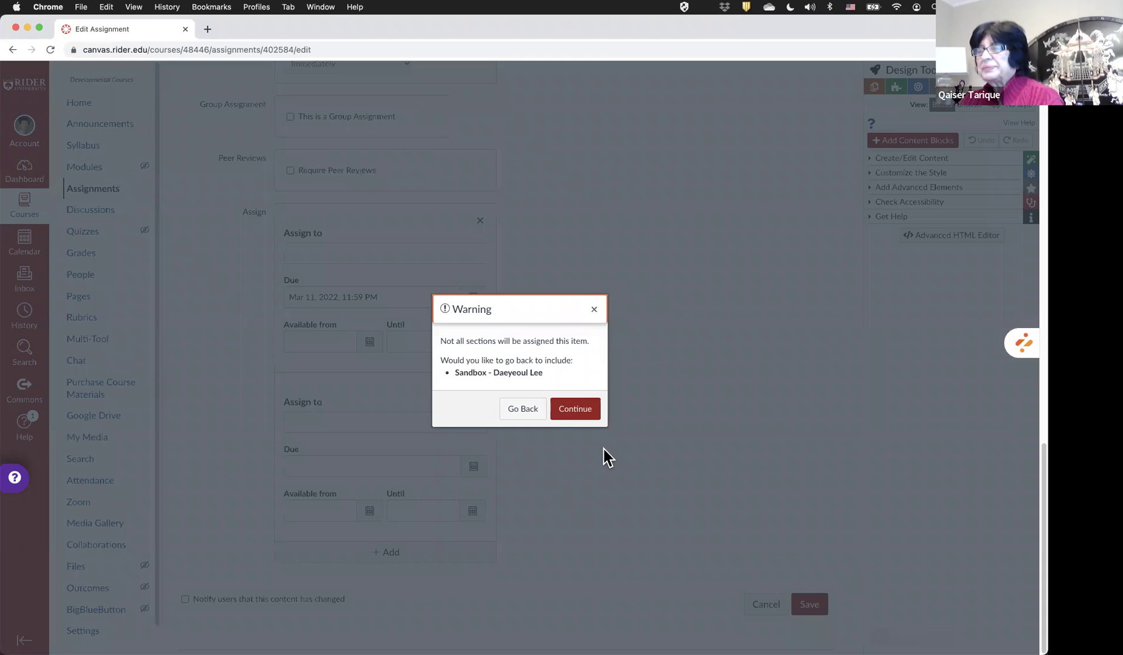
click(575, 408)
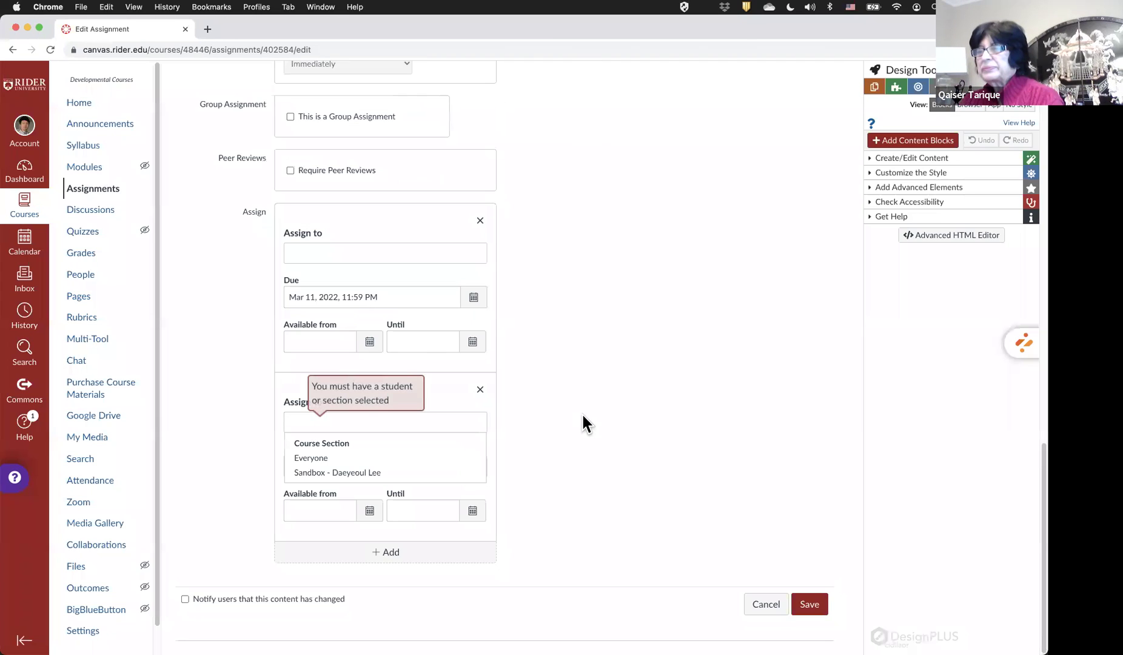
click(480, 390)
click(804, 603)
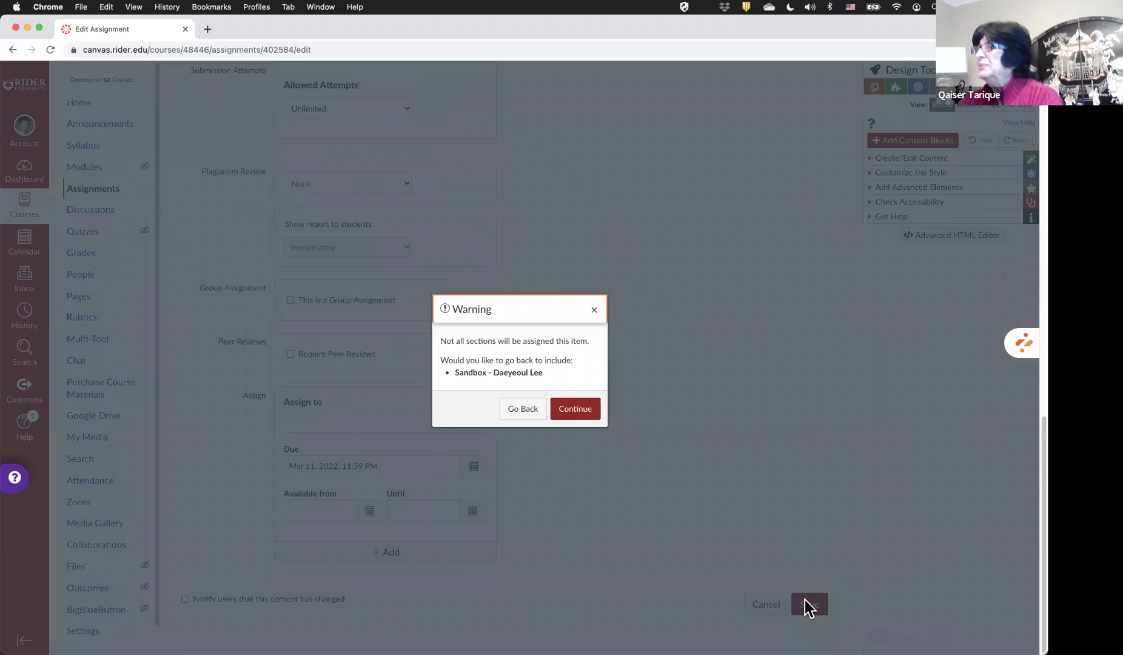
click(572, 412)
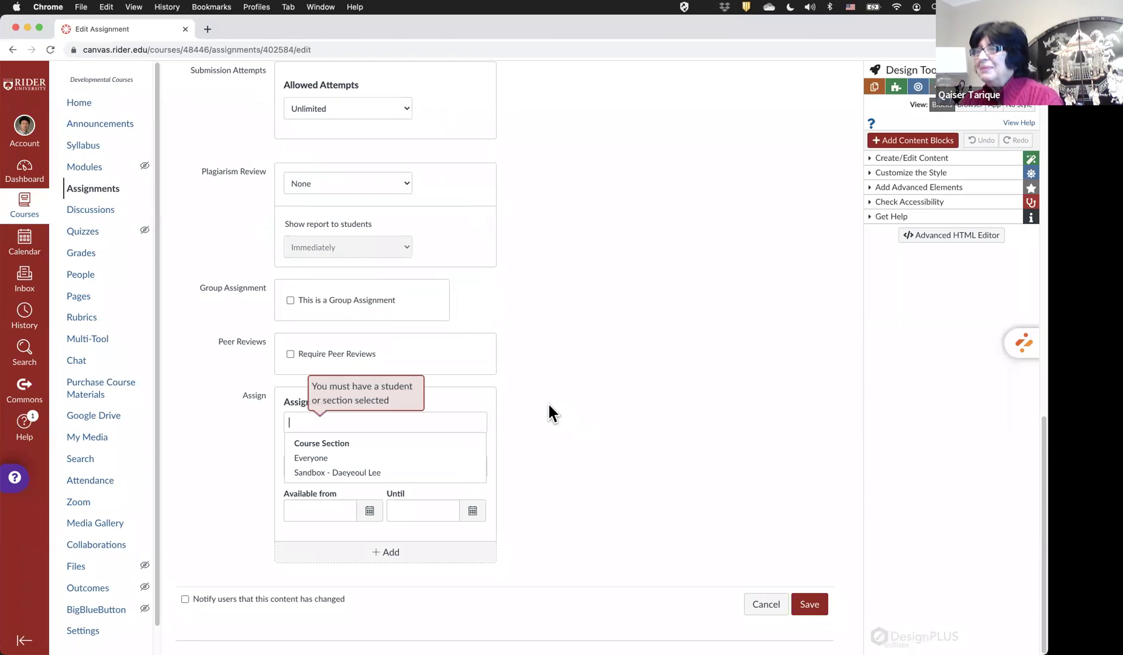
Assign Final Presentation to Everyone and save the assignment.
click(280, 435)
click(316, 423)
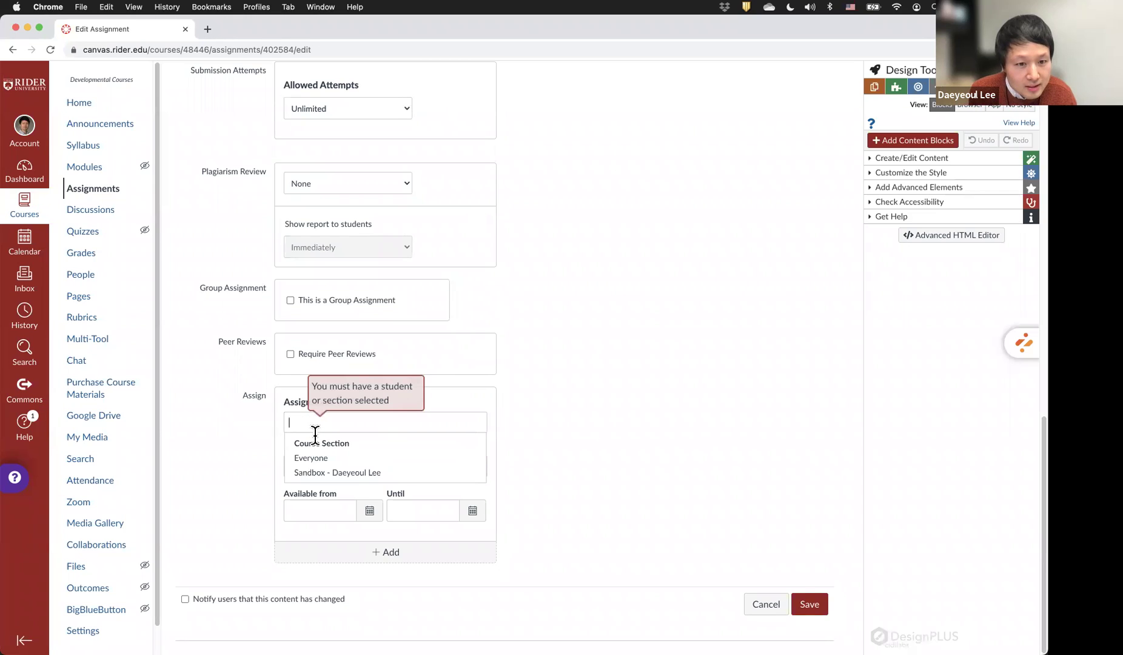
click(319, 459)
click(810, 606)
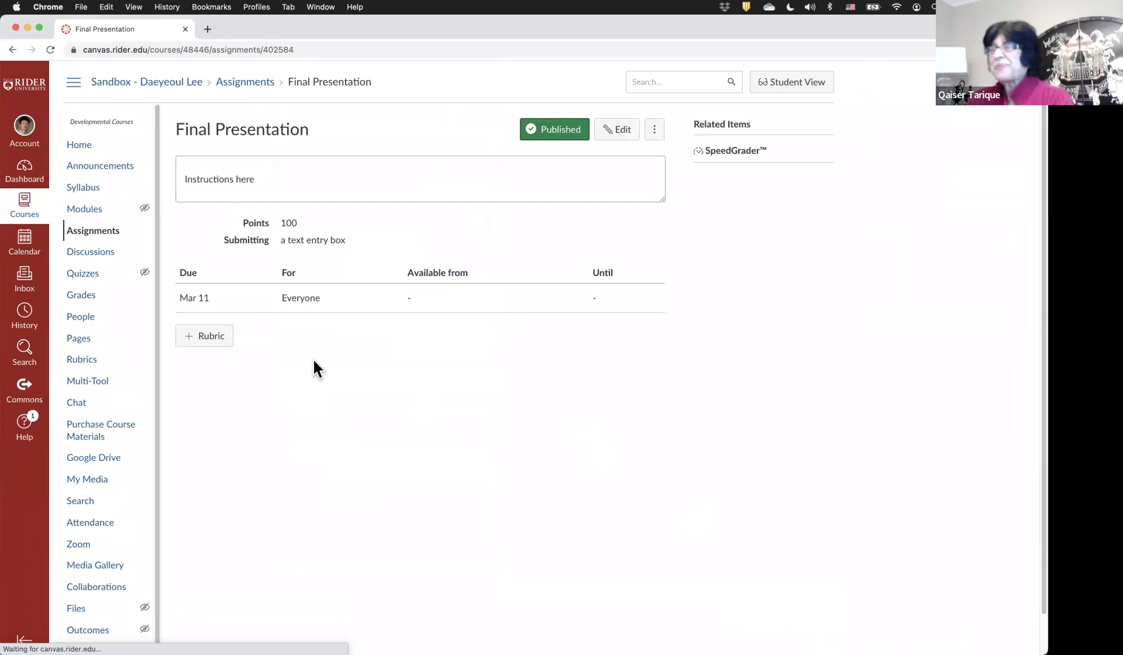
Return to the course's assignments list and check the Final Presentation entry under Final Project.
click(96, 232)
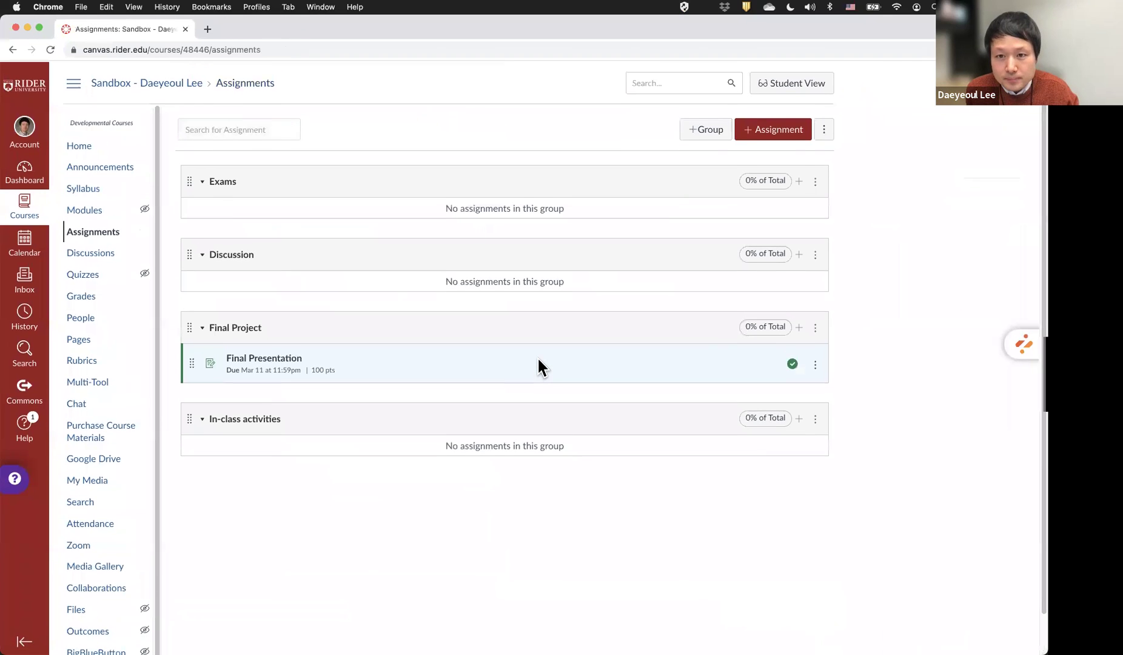
scroll(726, 328, down, 1)
scroll(756, 323, up, 1)
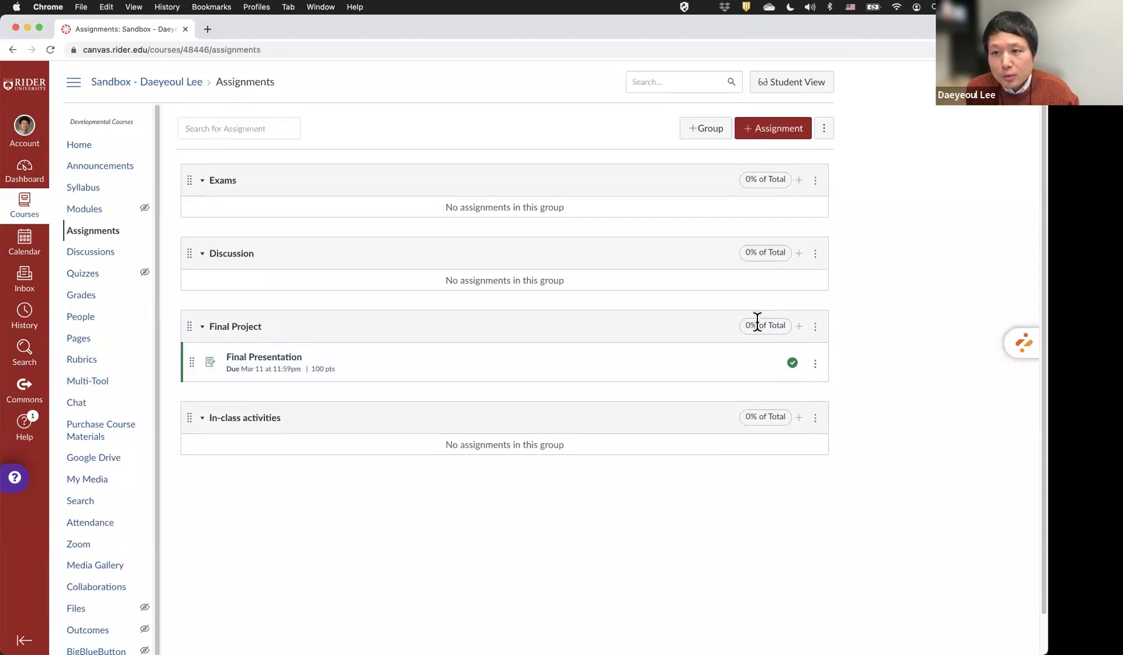
Weight the assignment groups at 20% Exams, 20% Discussion, 40% Final Project and 20% In-class activities, and save the weights.
click(825, 129)
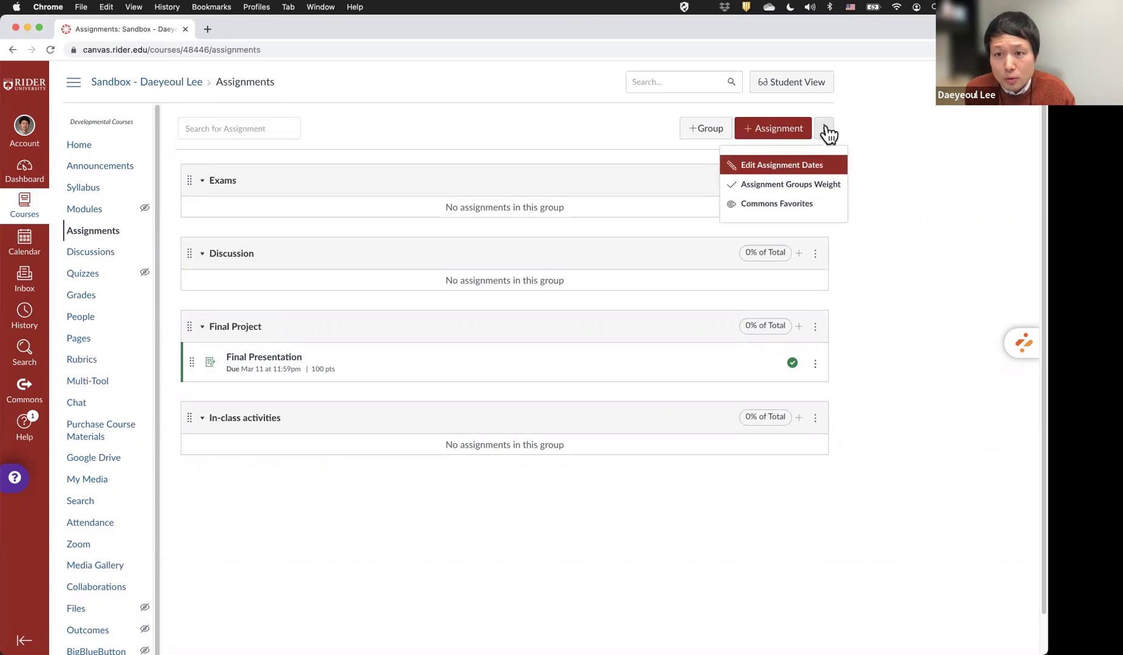
click(787, 186)
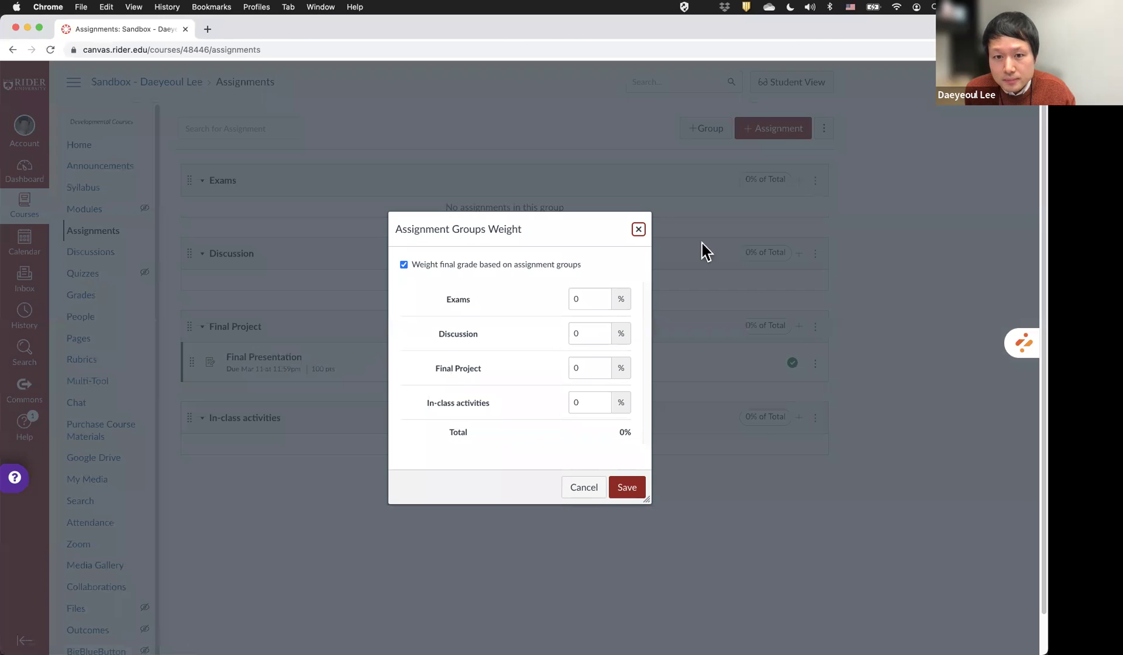
double_click(597, 300)
text(20)
double_click(586, 330)
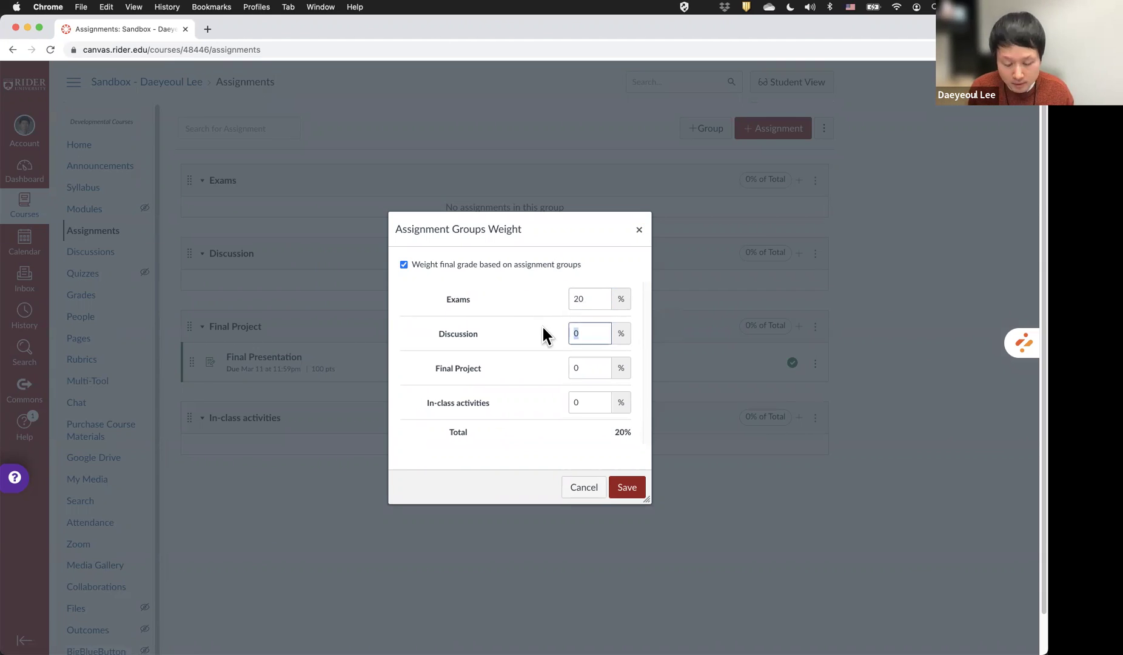
text(20)
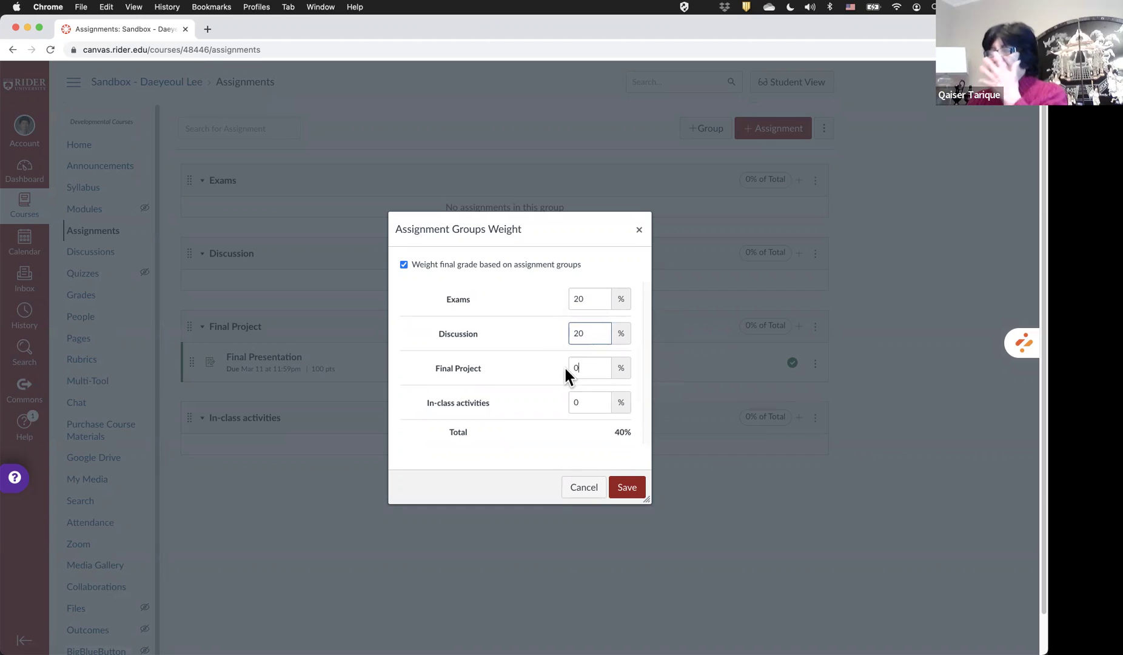
text(40)
key(Tab)
text(20)
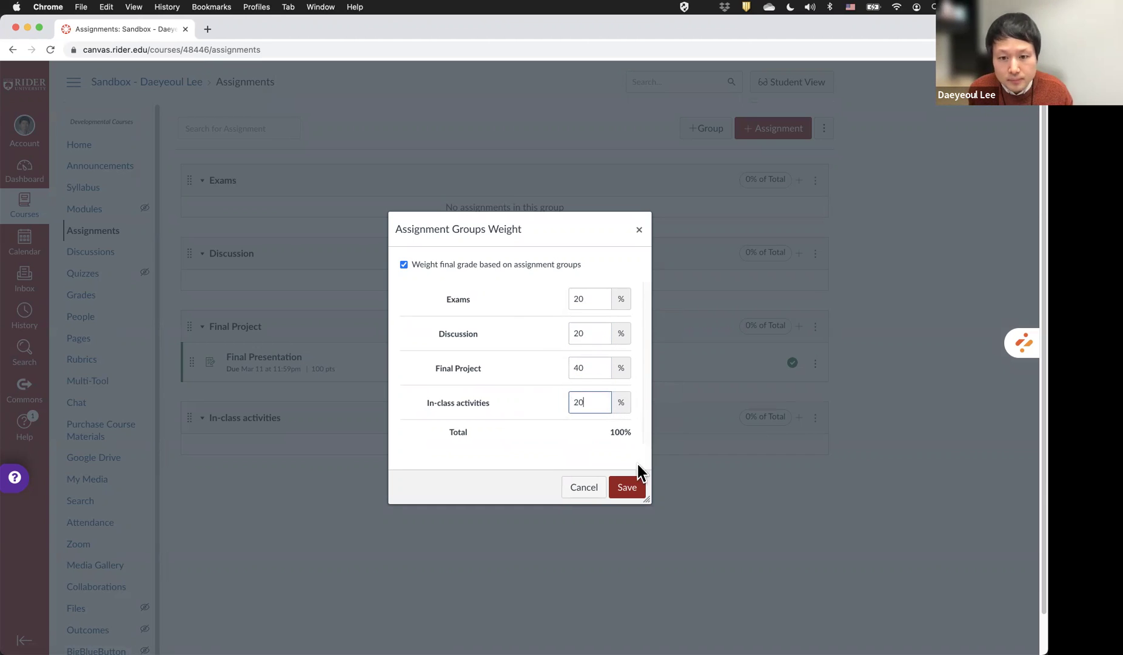
click(628, 487)
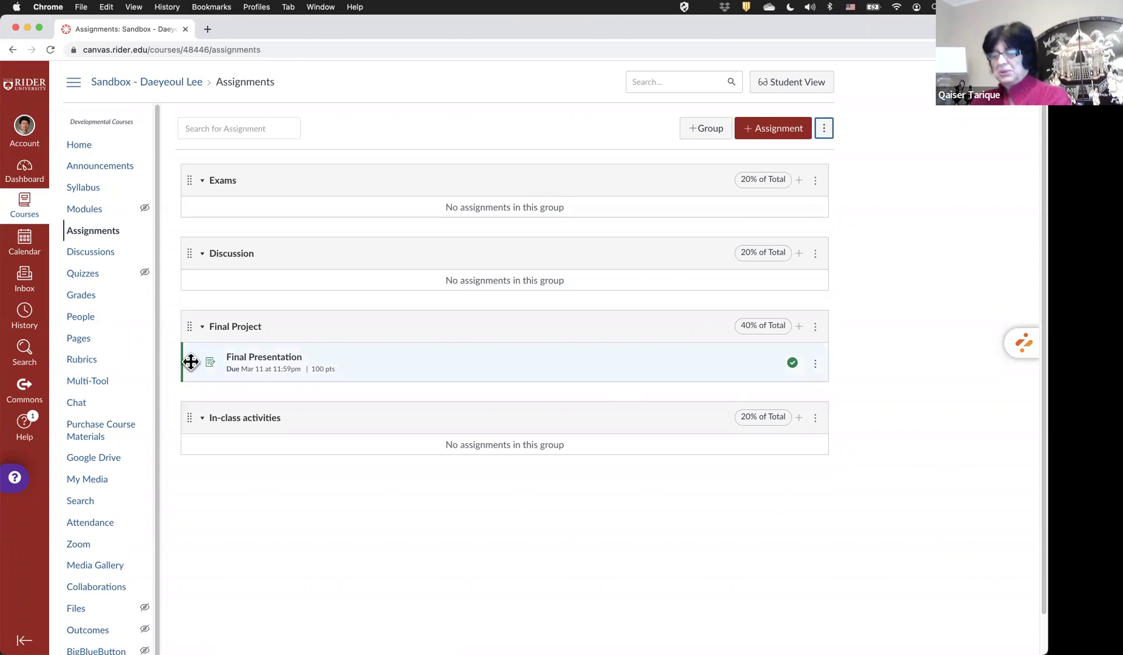
Move Final Presentation into the Exams group and back into the Final Project group.
drag(189, 362, 189, 215)
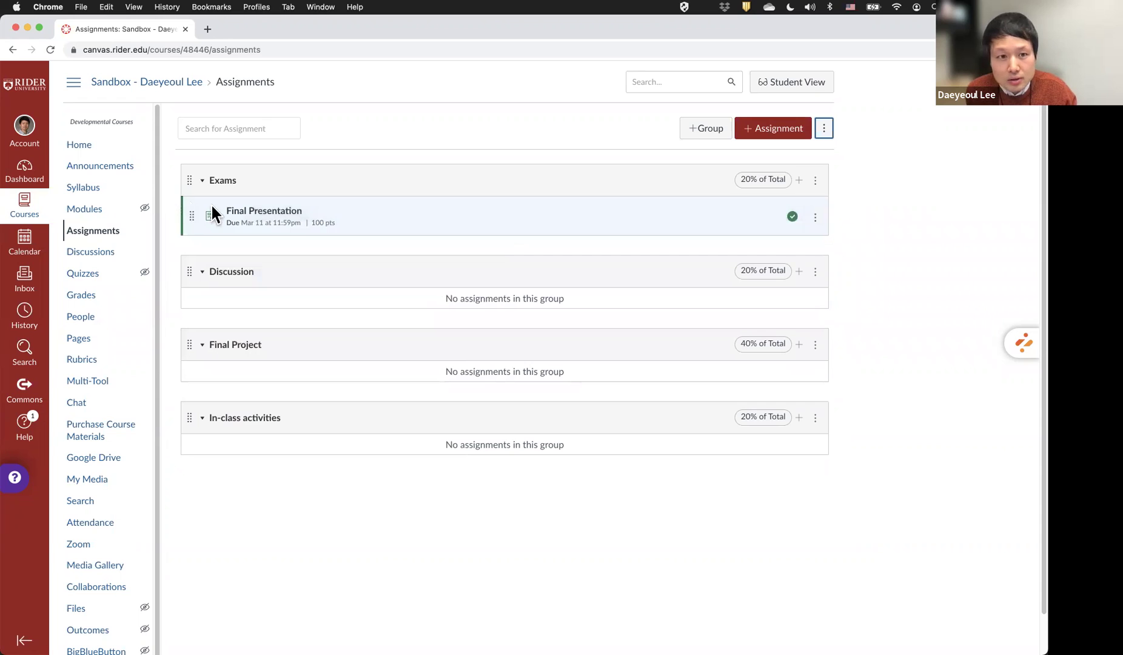
drag(190, 217, 185, 376)
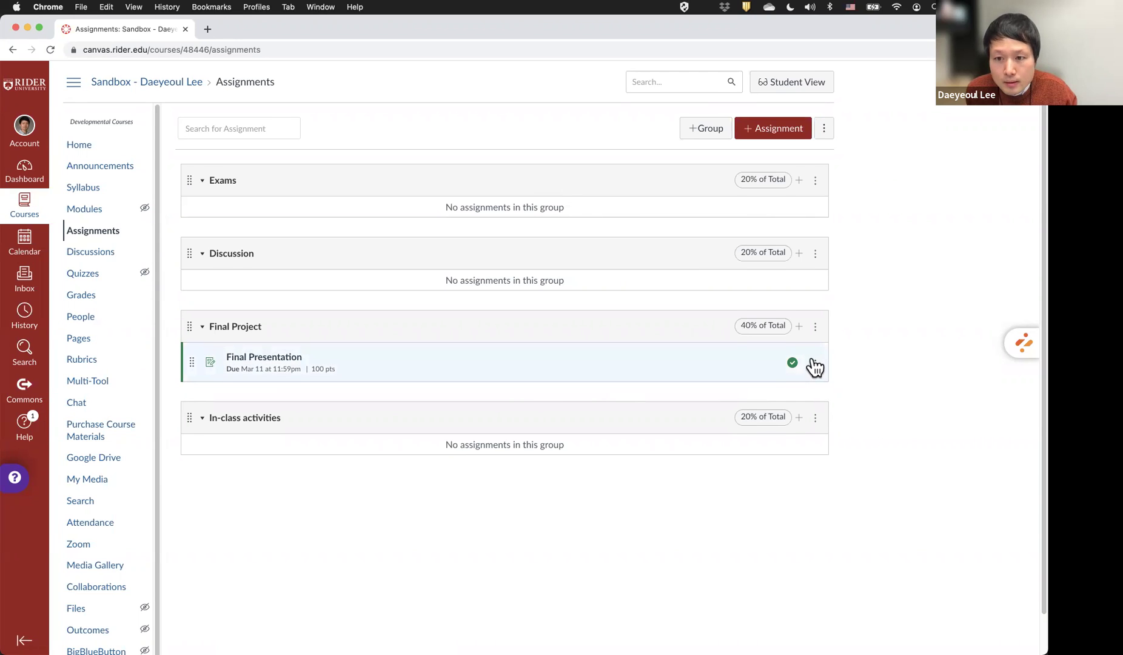
Edit the Final Project group to ignore 1 lowest score for each student and save the rule.
scroll(819, 349, down, 1)
scroll(816, 317, down, 1)
click(815, 315)
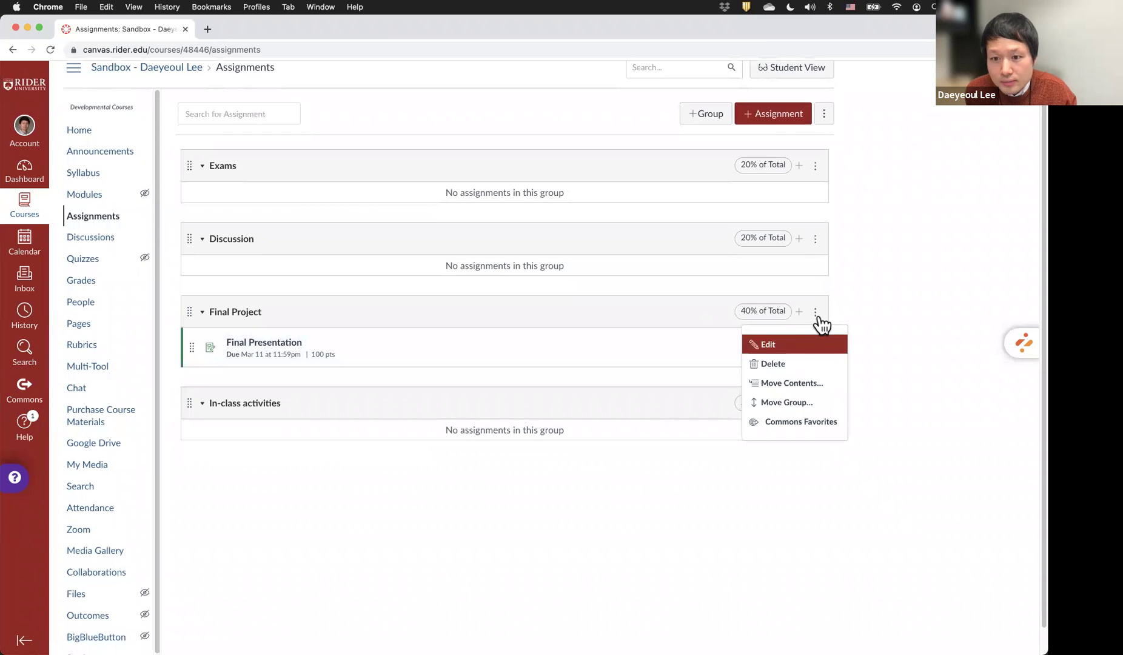
click(788, 345)
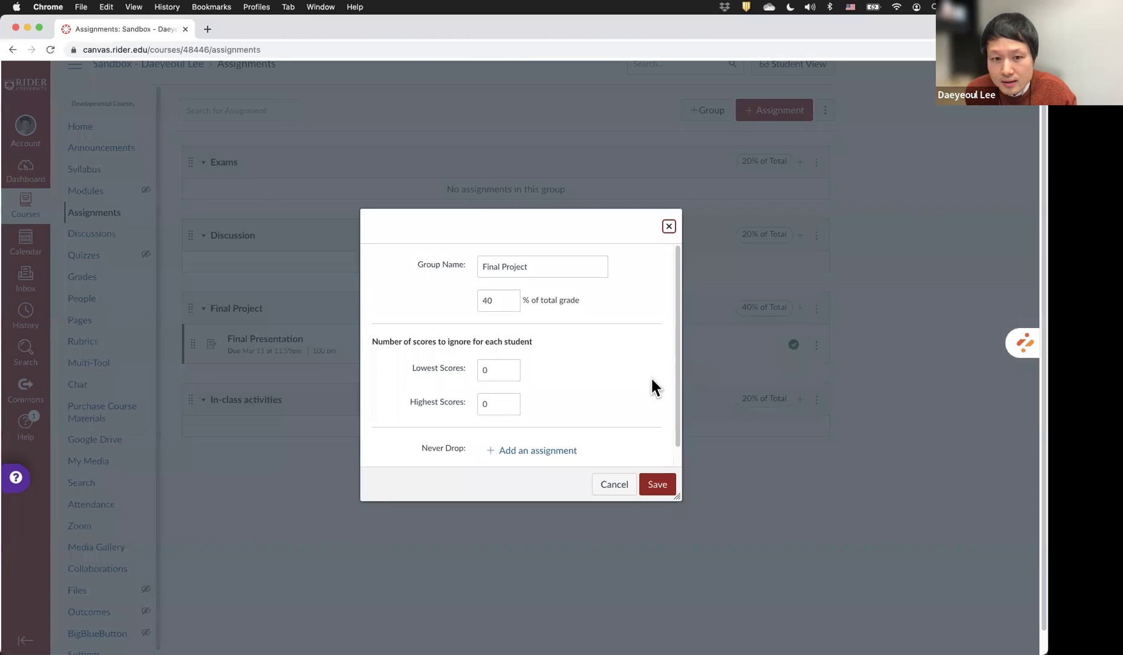
double_click(495, 371)
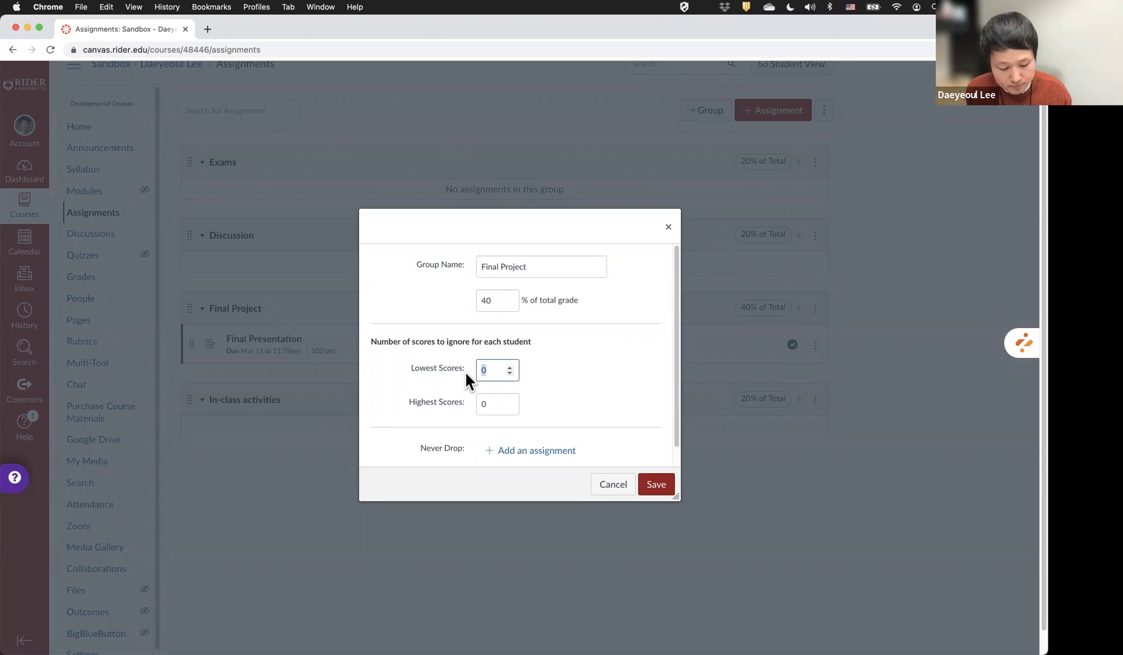
text(1)
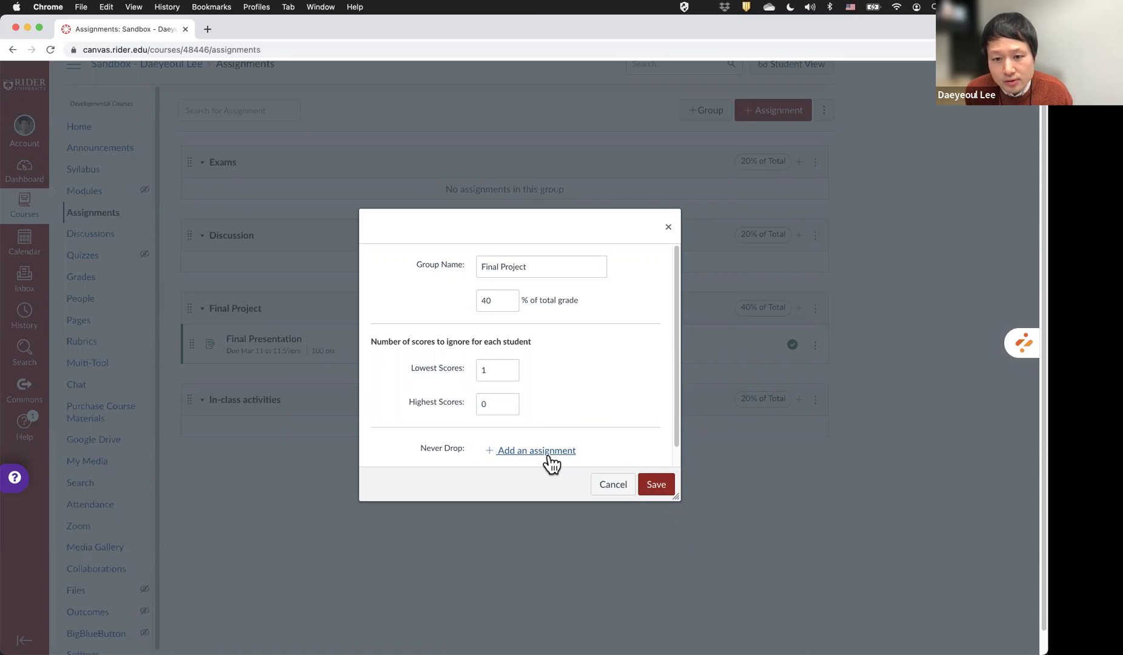
scroll(697, 464, down, 1)
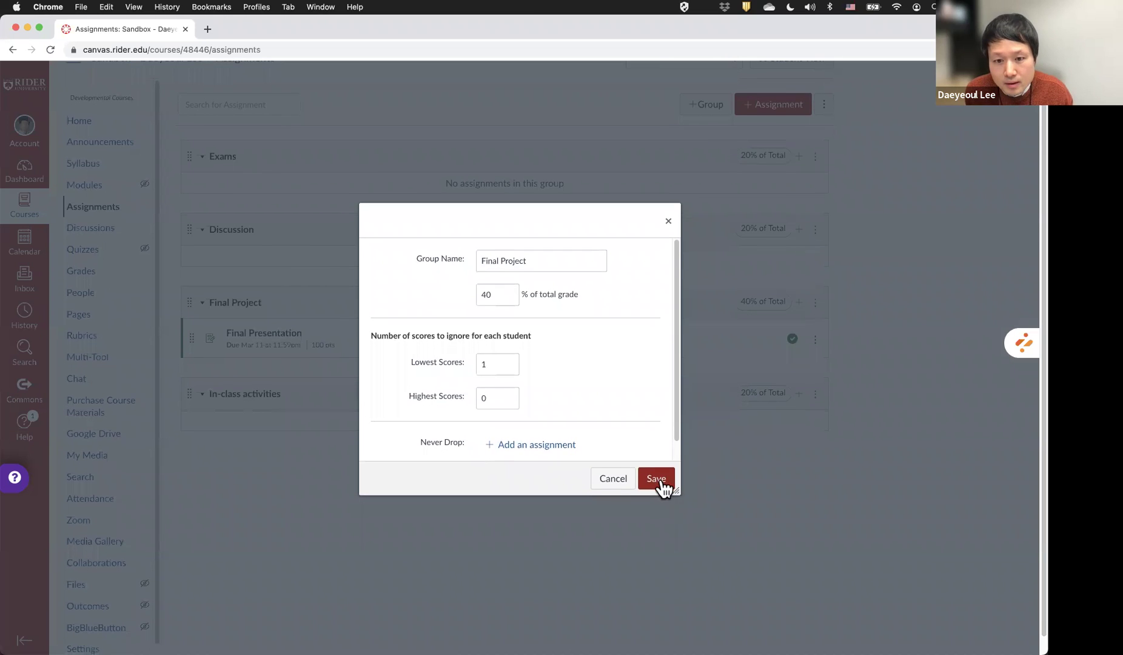
click(660, 479)
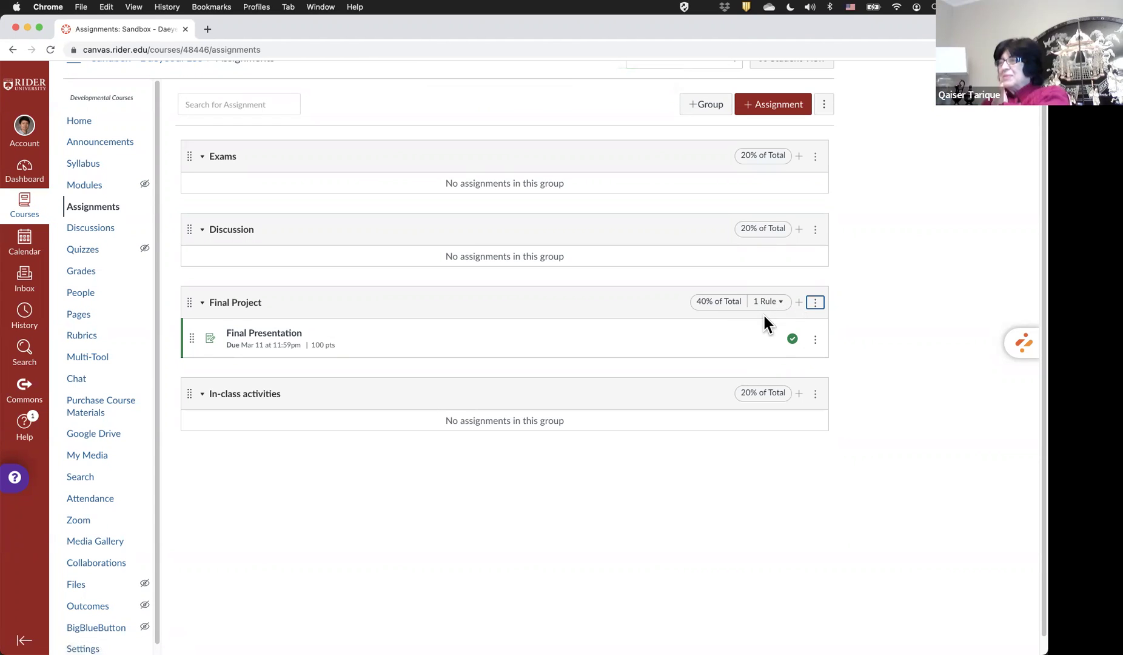
Go to the course's Quizzes page and create a new quiz.
scroll(762, 313, up, 1)
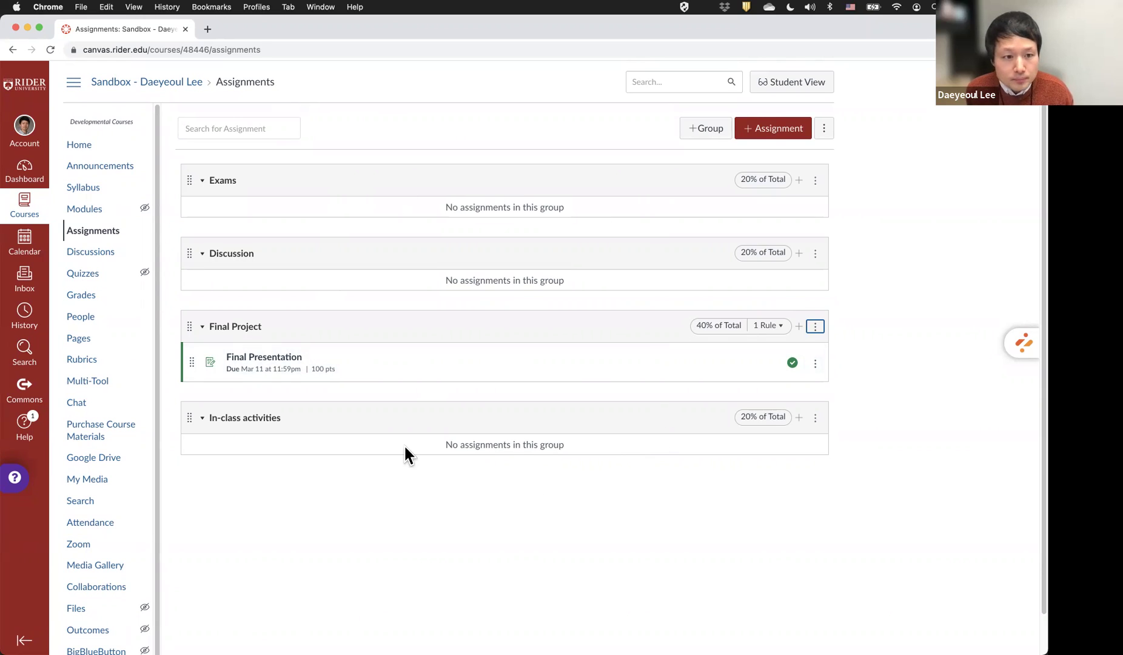
scroll(185, 318, down, 1)
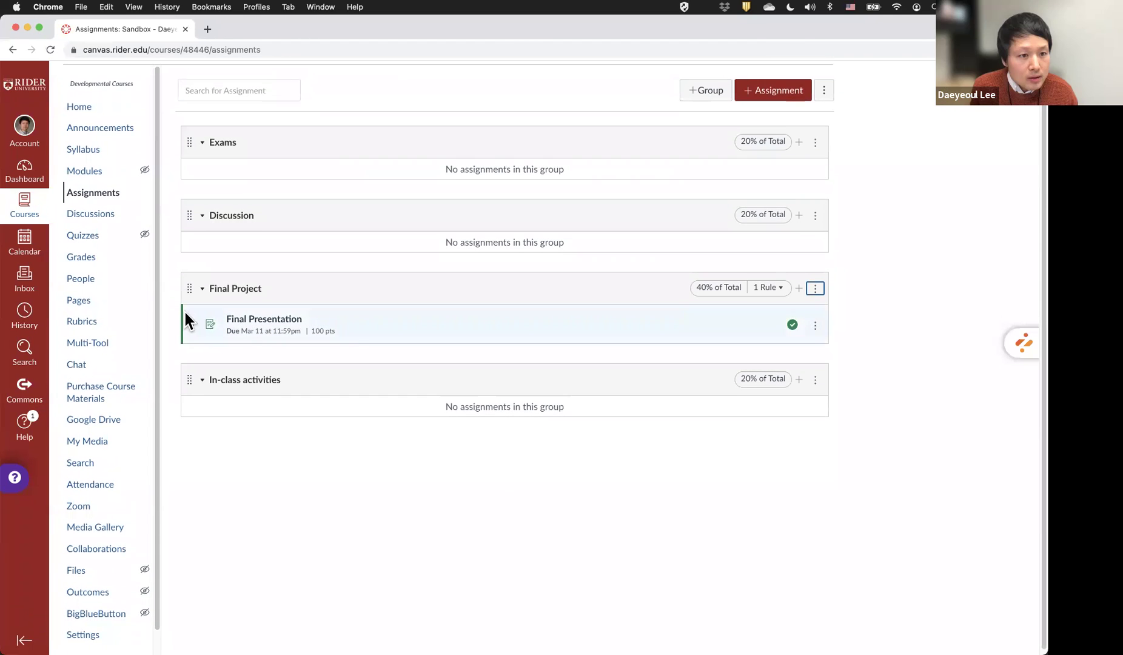
scroll(180, 320, down, 1)
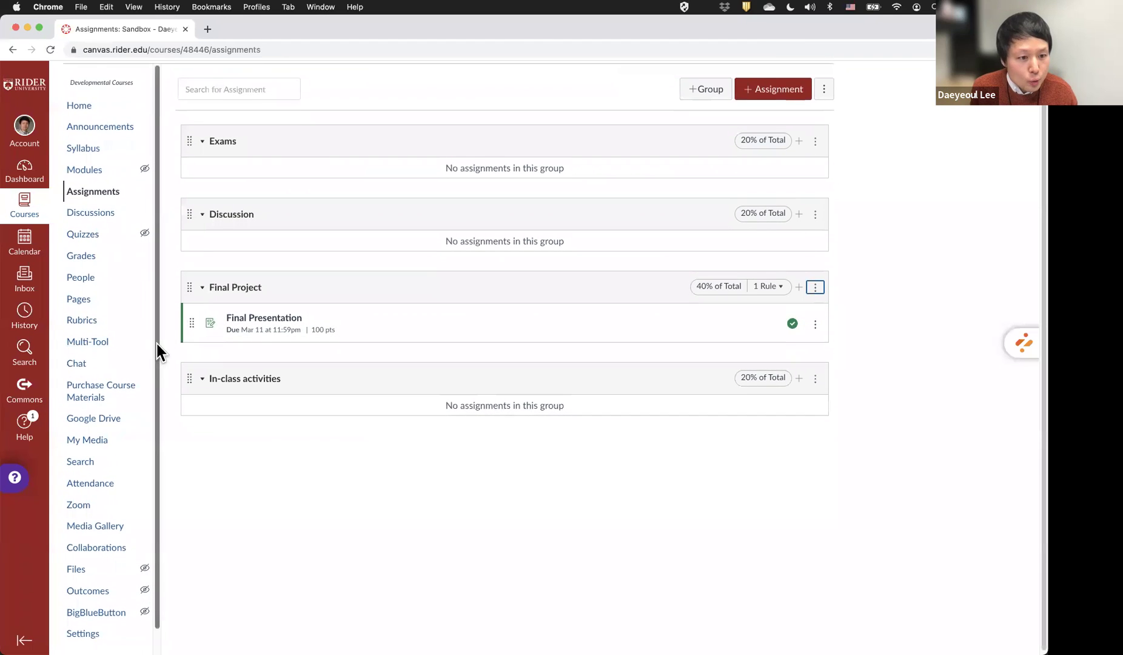
scroll(151, 417, down, 2)
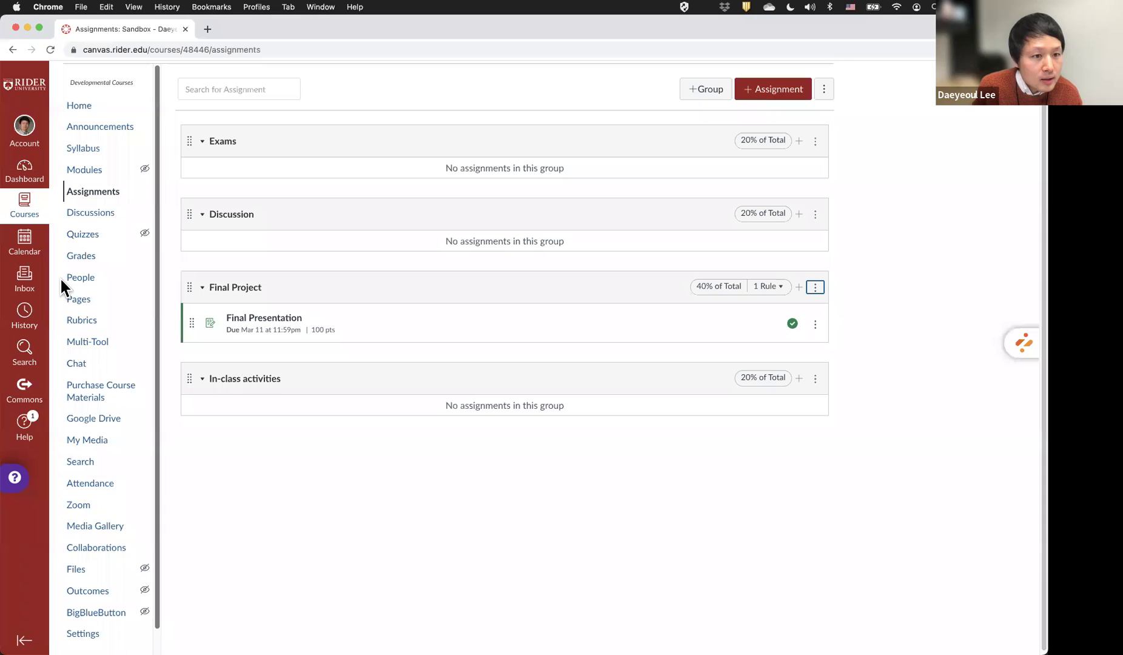
click(83, 235)
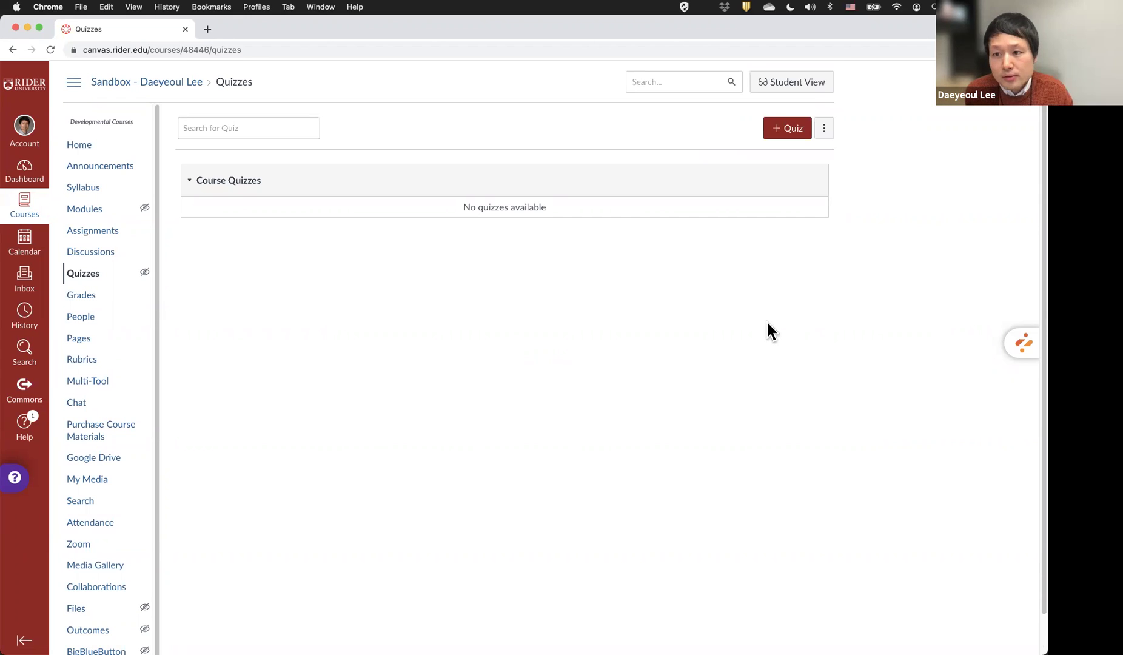
click(789, 135)
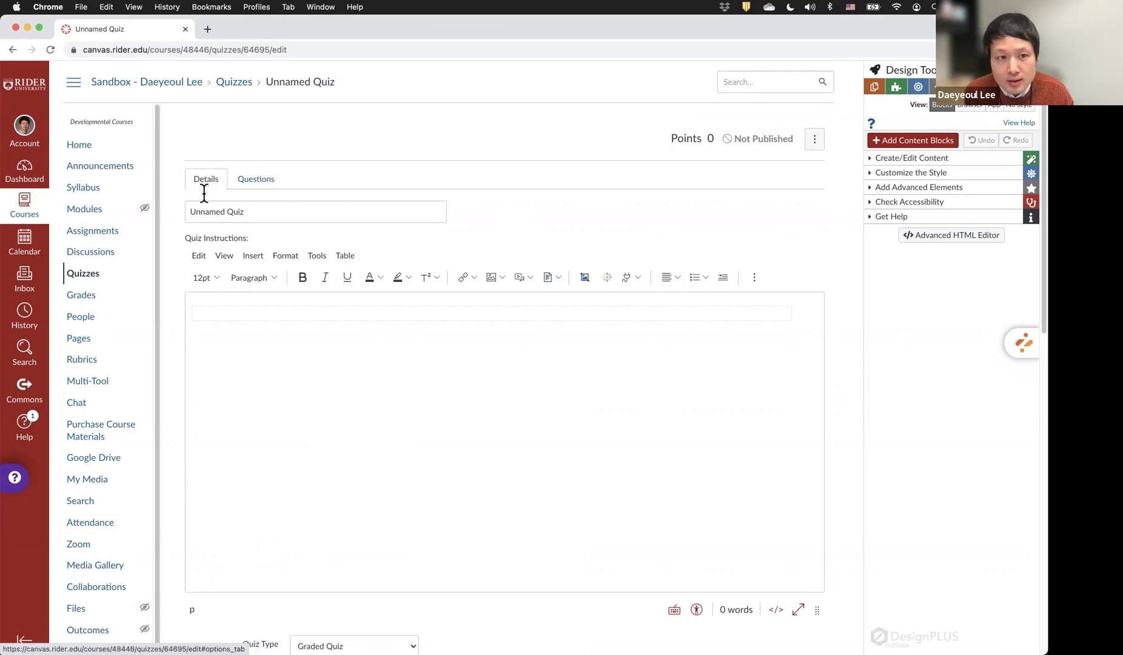
Title the quiz "Week quiz_topic1" and enter placeholder text starting with "Instructions" as its quiz instructions.
click(294, 211)
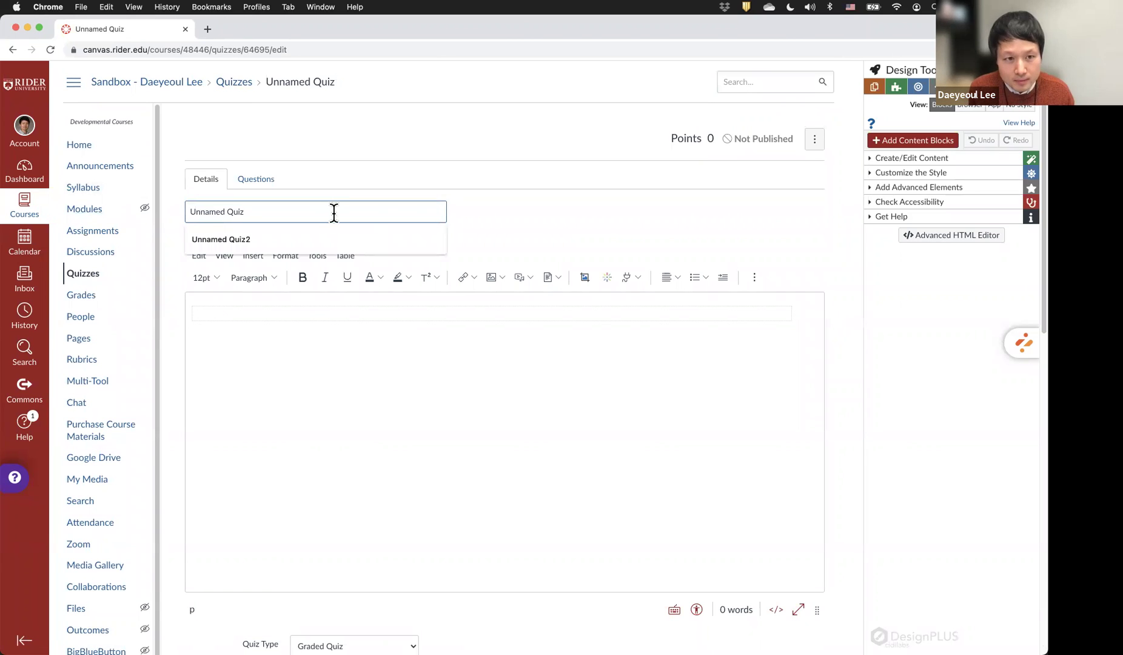
key(super+a)
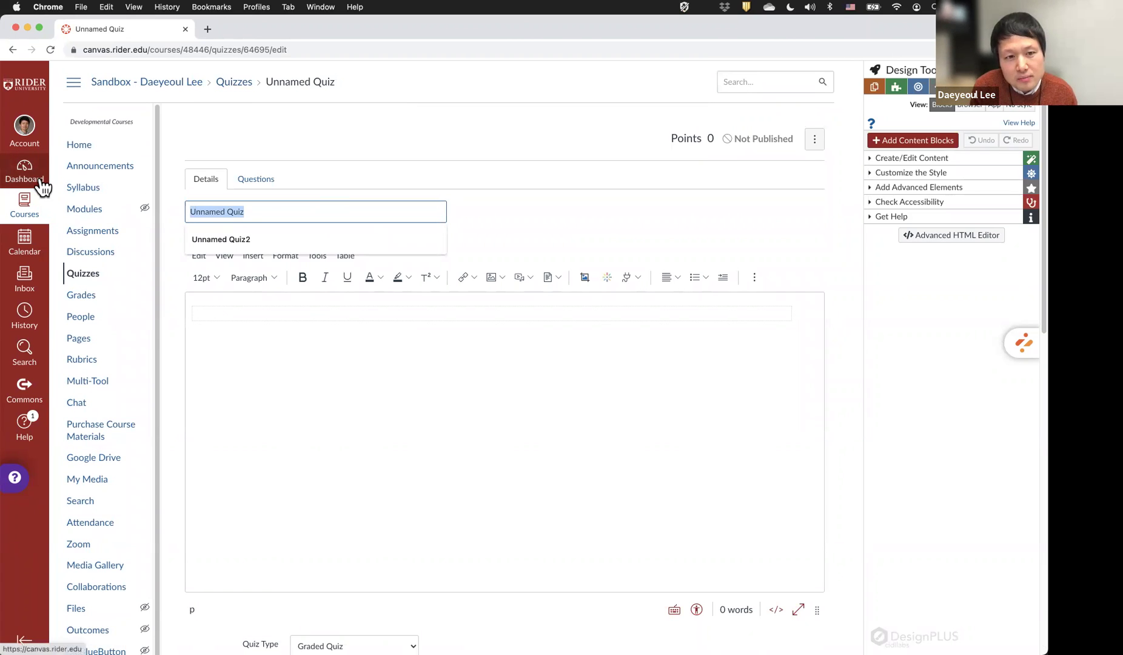
text(WEe)
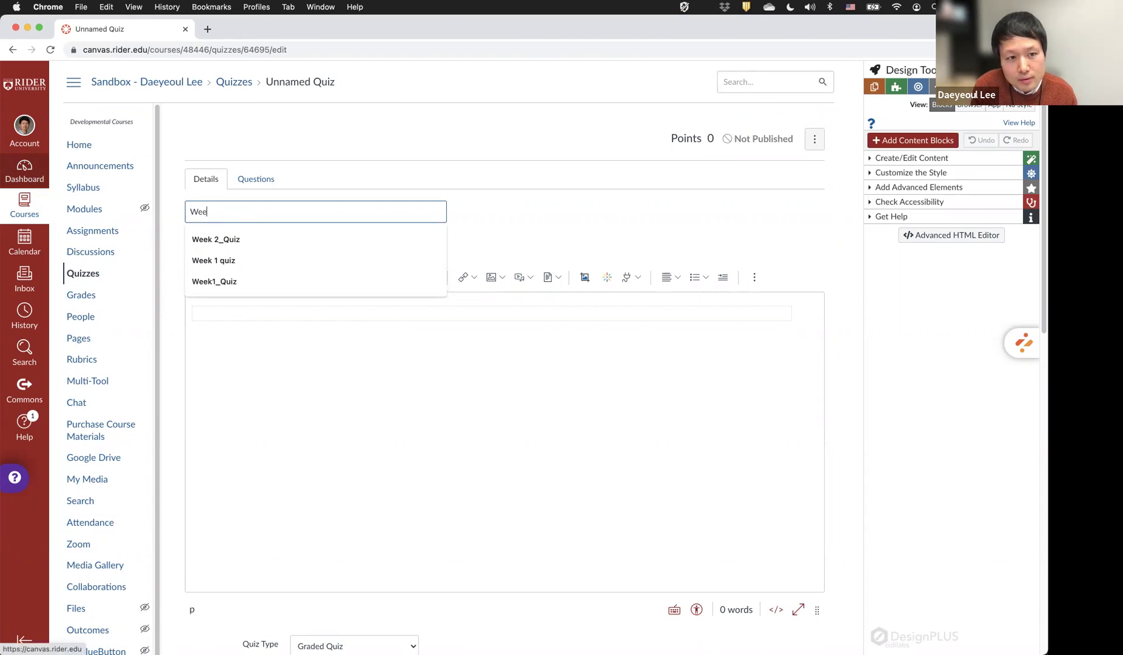
text(k quiz_topic1)
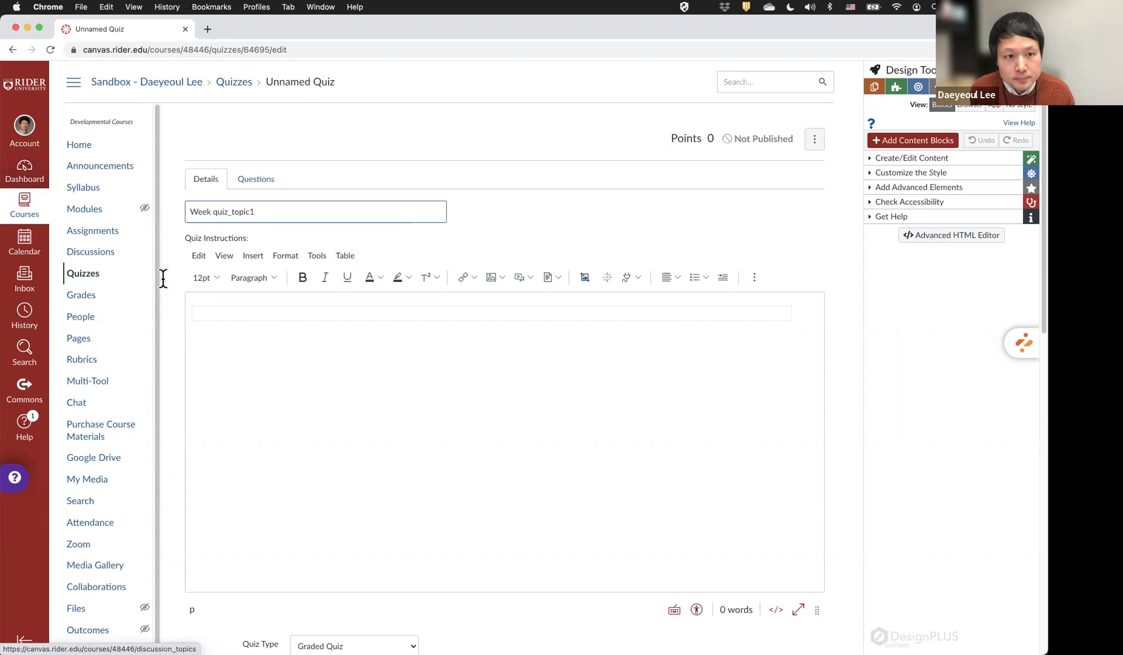
click(342, 403)
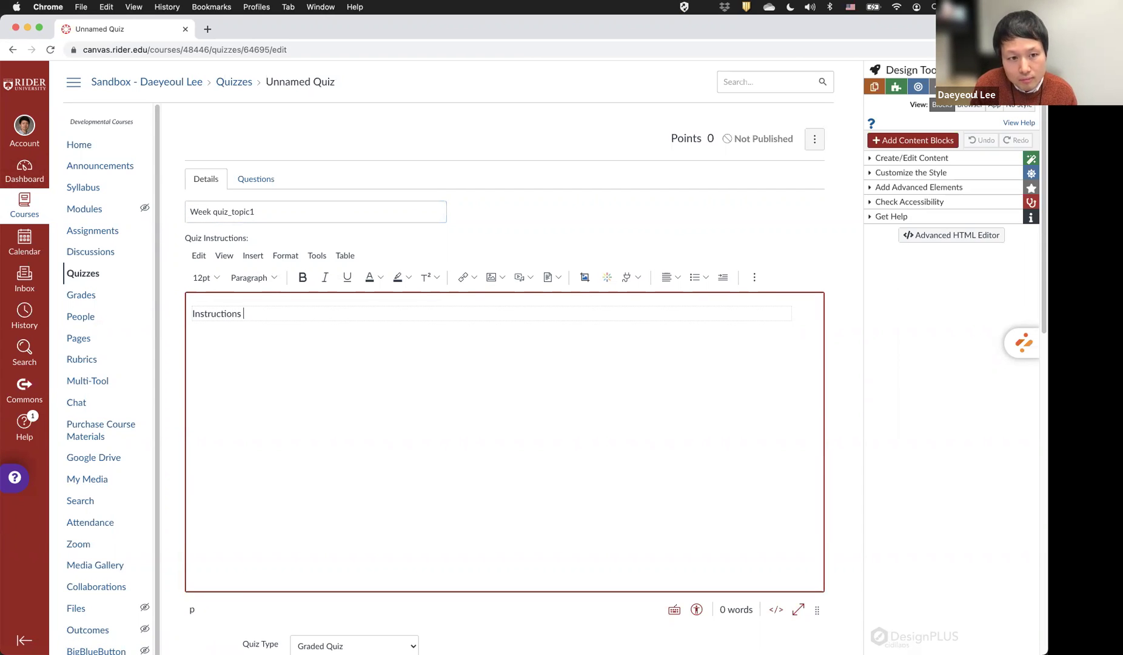
Review the available quiz types and assignment groups, keeping Graded Quiz and Exams selected.
scroll(394, 394, down, 5)
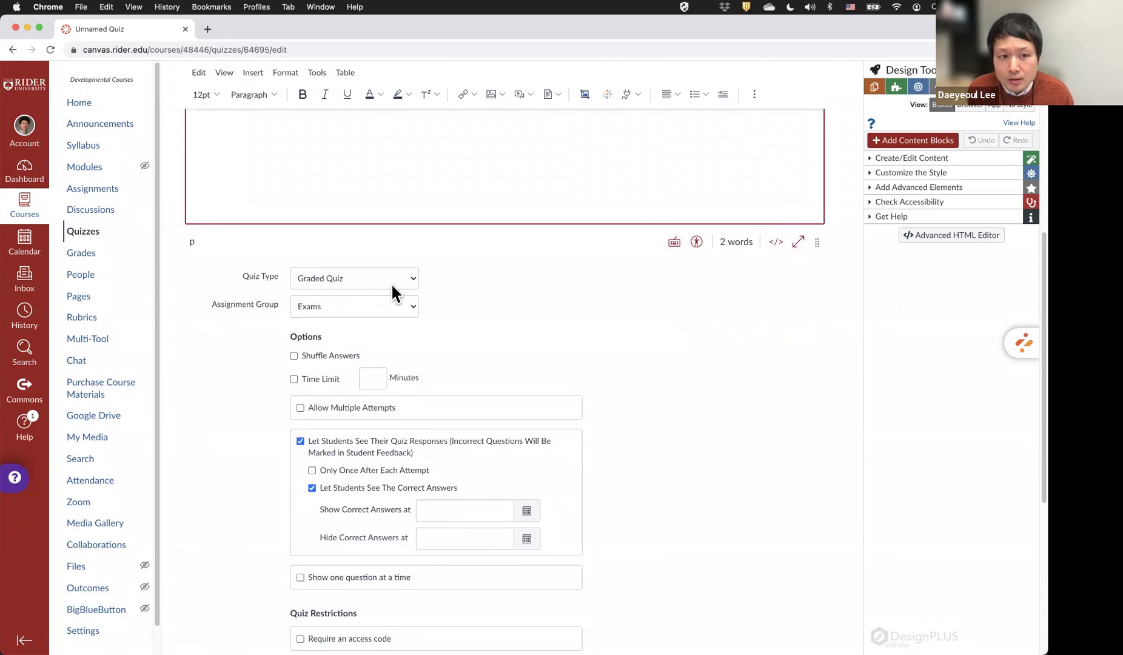
click(397, 279)
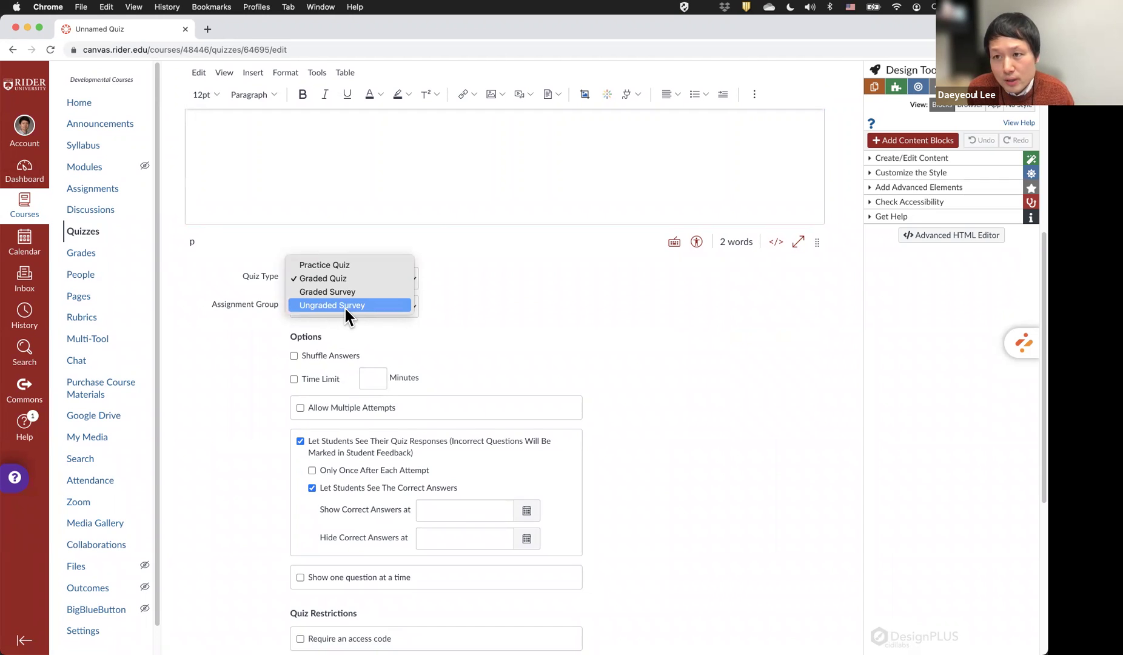
click(478, 299)
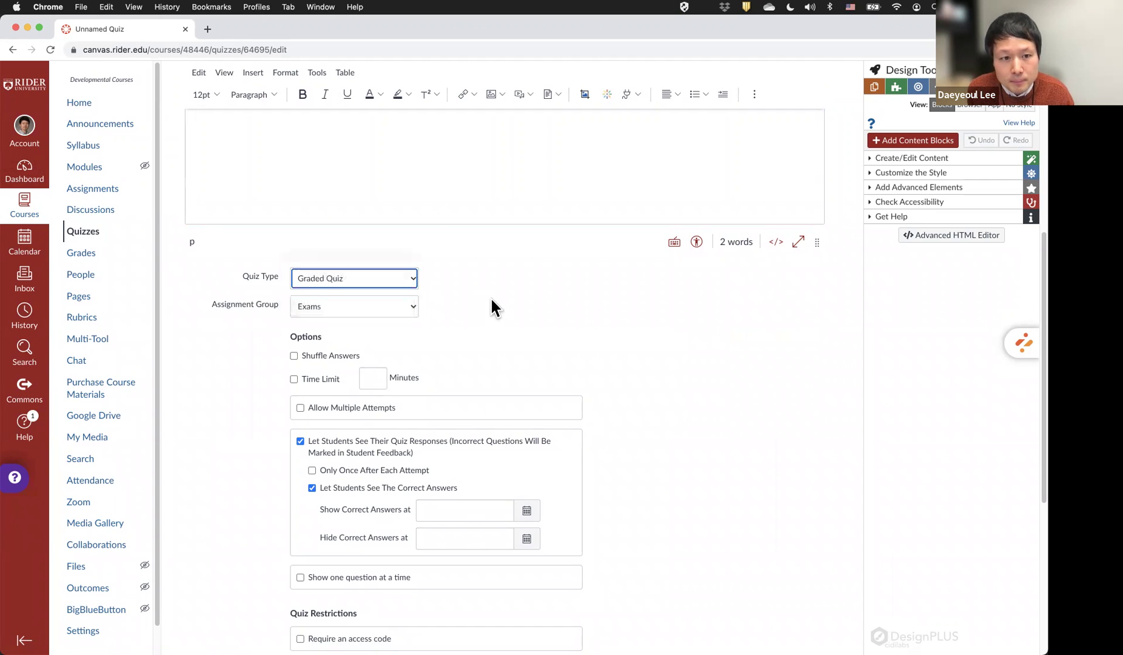
scroll(471, 299, down, 1)
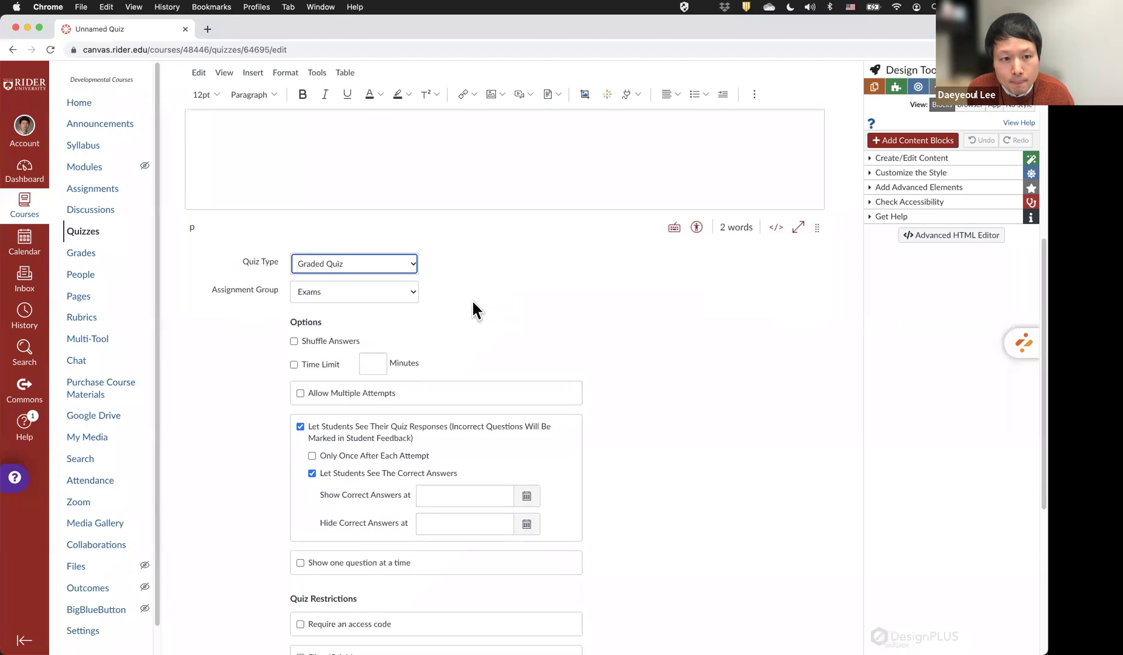
click(350, 297)
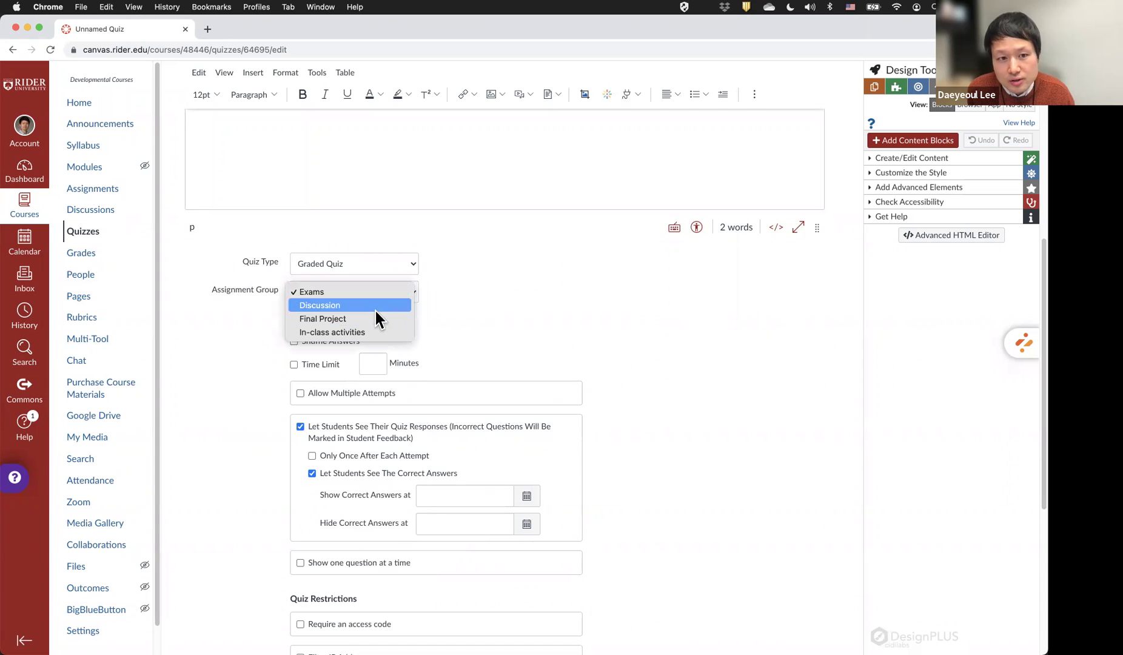
click(523, 288)
scroll(523, 288, down, 1)
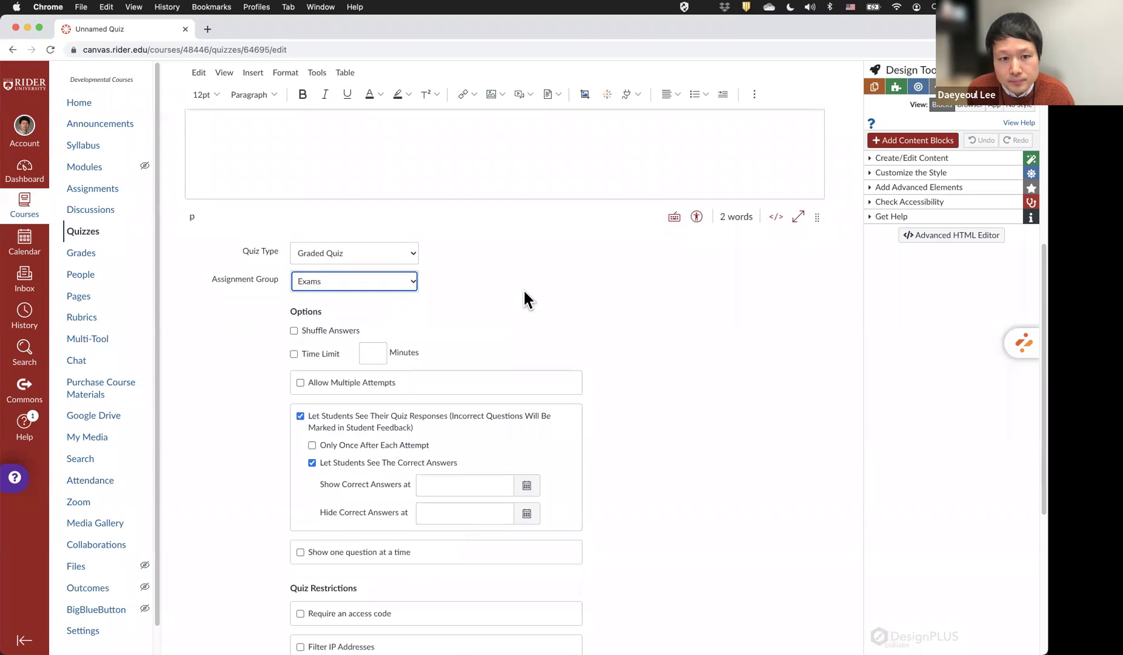
Enable the quiz's time limit and set it to 90 minutes.
scroll(523, 288, down, 1)
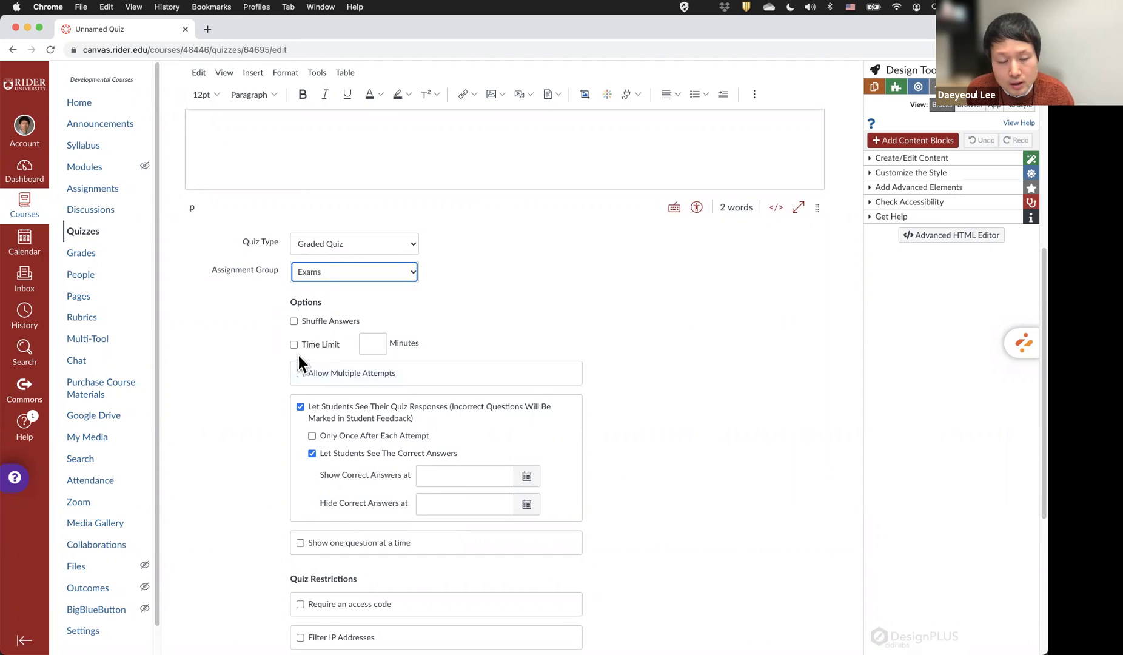
click(294, 345)
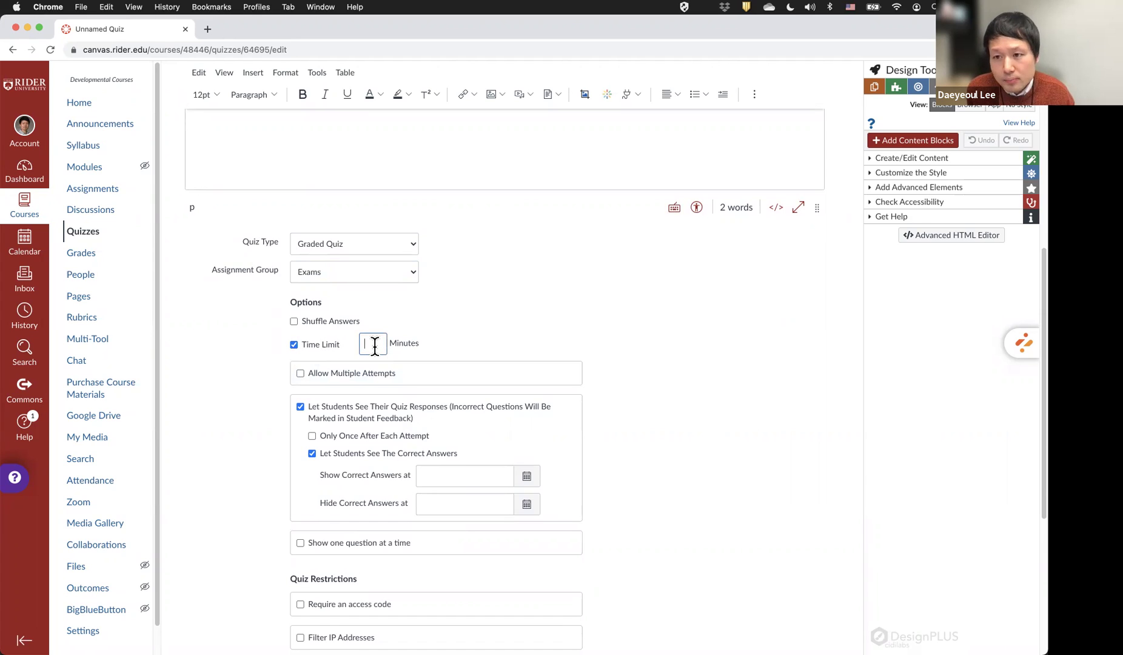
text(8)
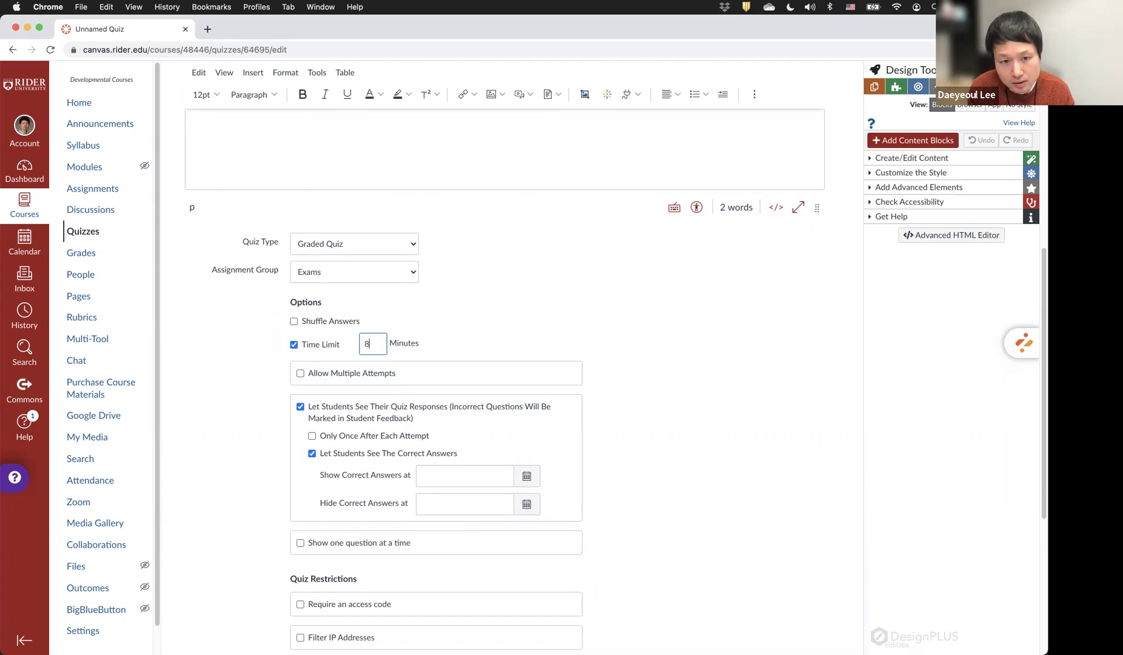
key(BackSpace)
text(90)
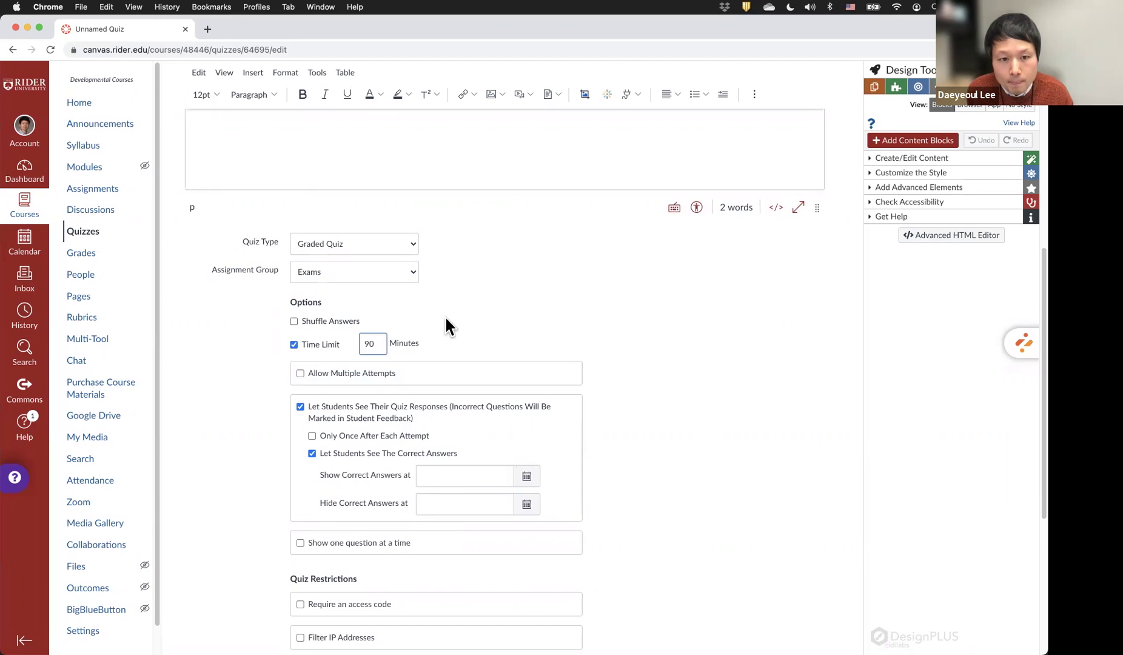
Enable Shuffle Answers in the quiz options.
click(448, 319)
Try out the Allow Multiple Attempts option with its Quiz Score to Keep choices and Allowed Attempts limit.
click(336, 384)
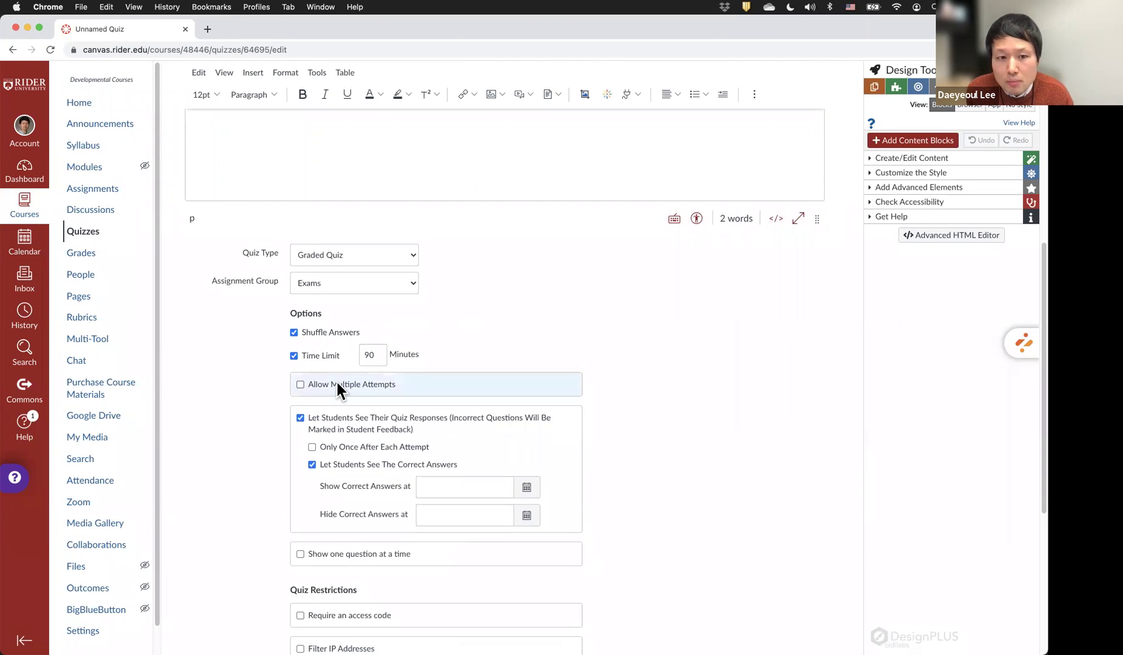
scroll(336, 383, down, 2)
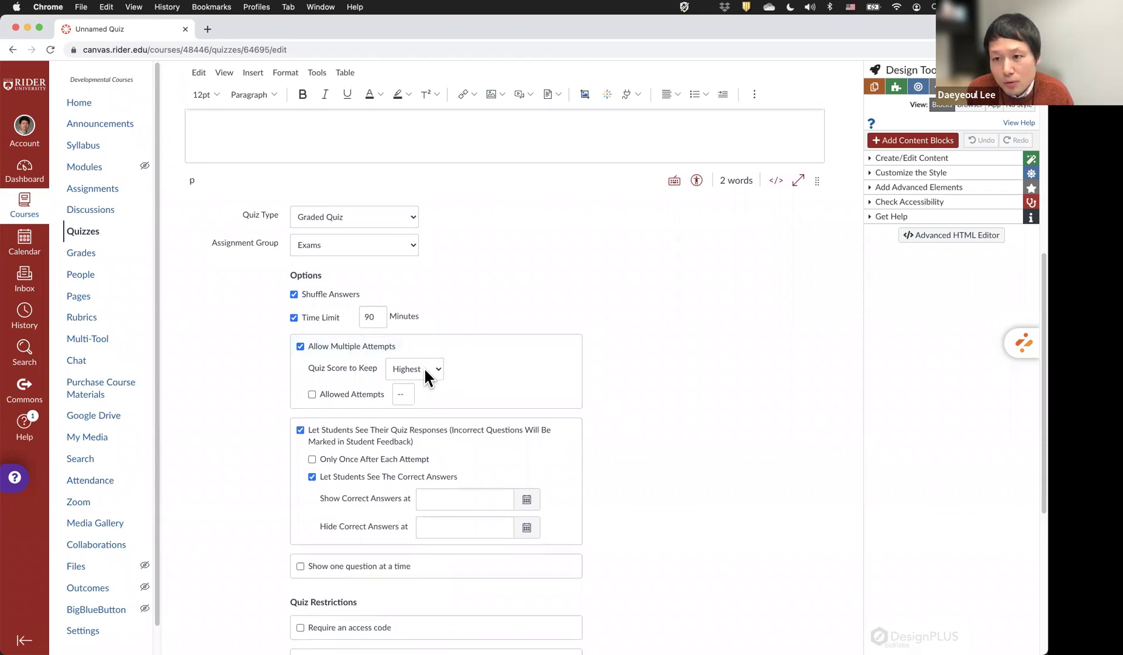
click(424, 370)
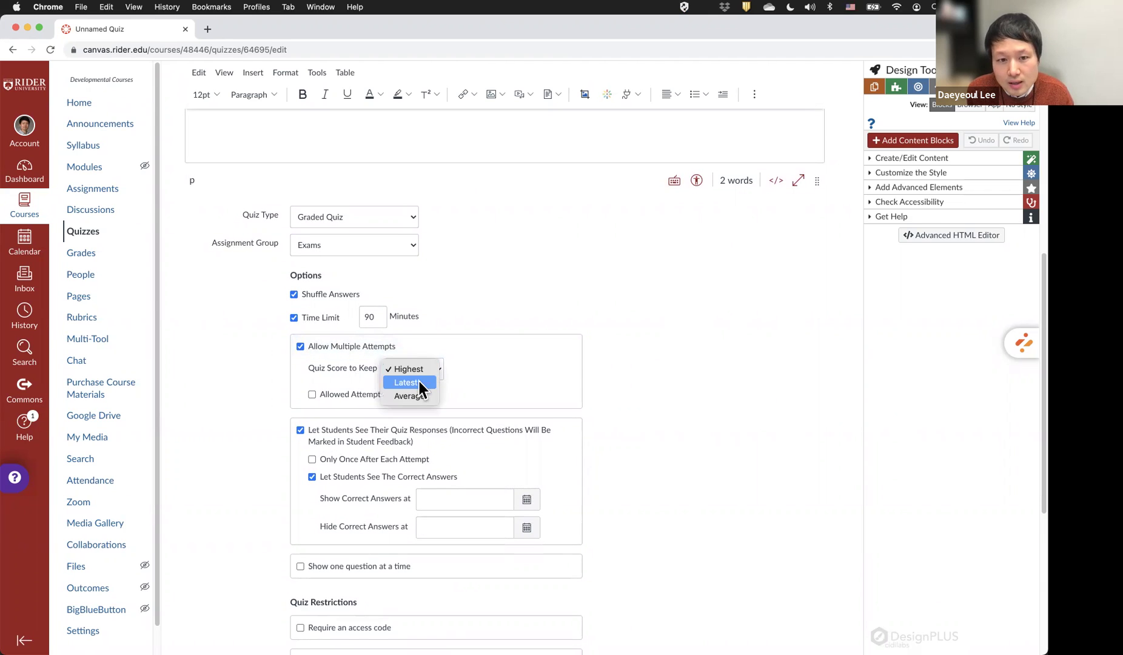
click(508, 353)
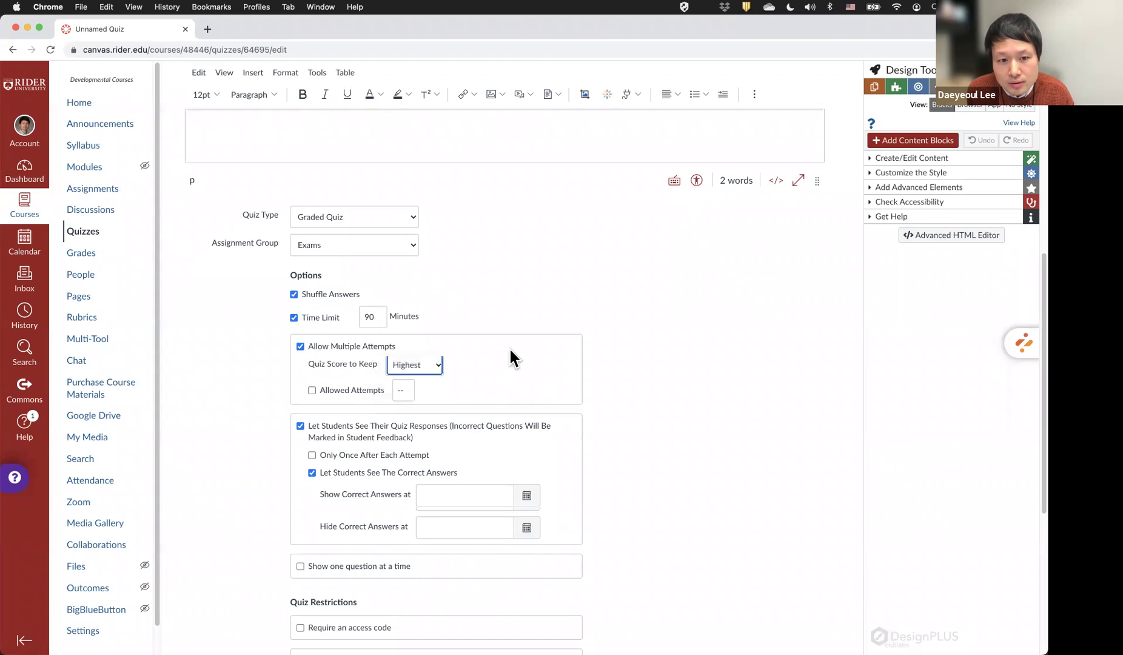
scroll(424, 394, down, 1)
click(311, 391)
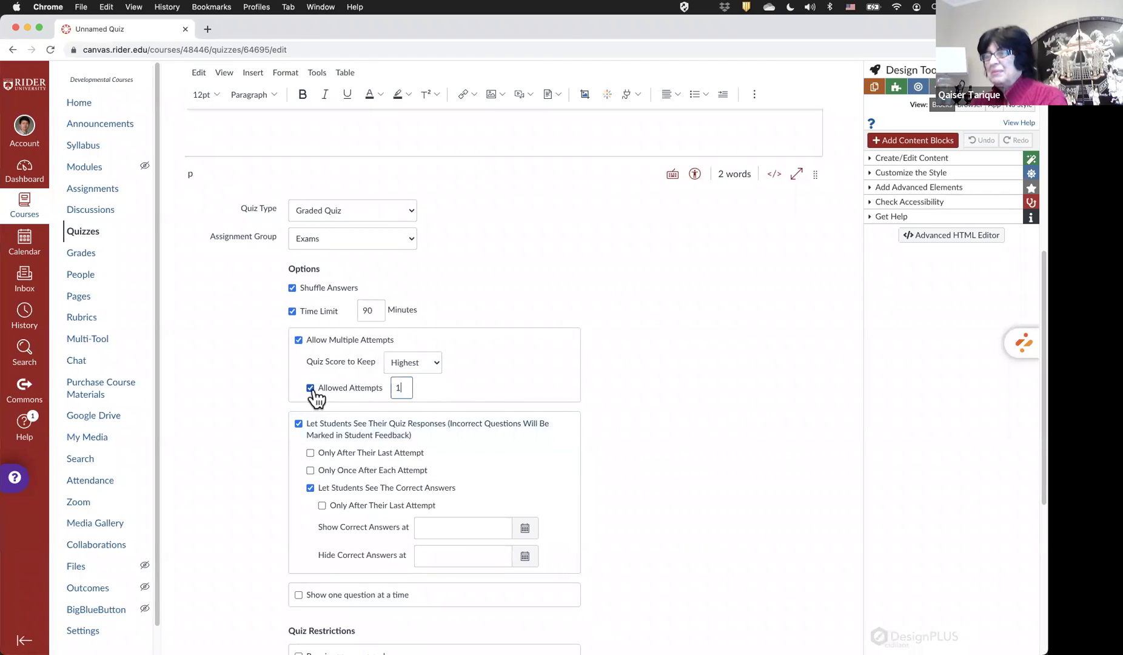
double_click(400, 389)
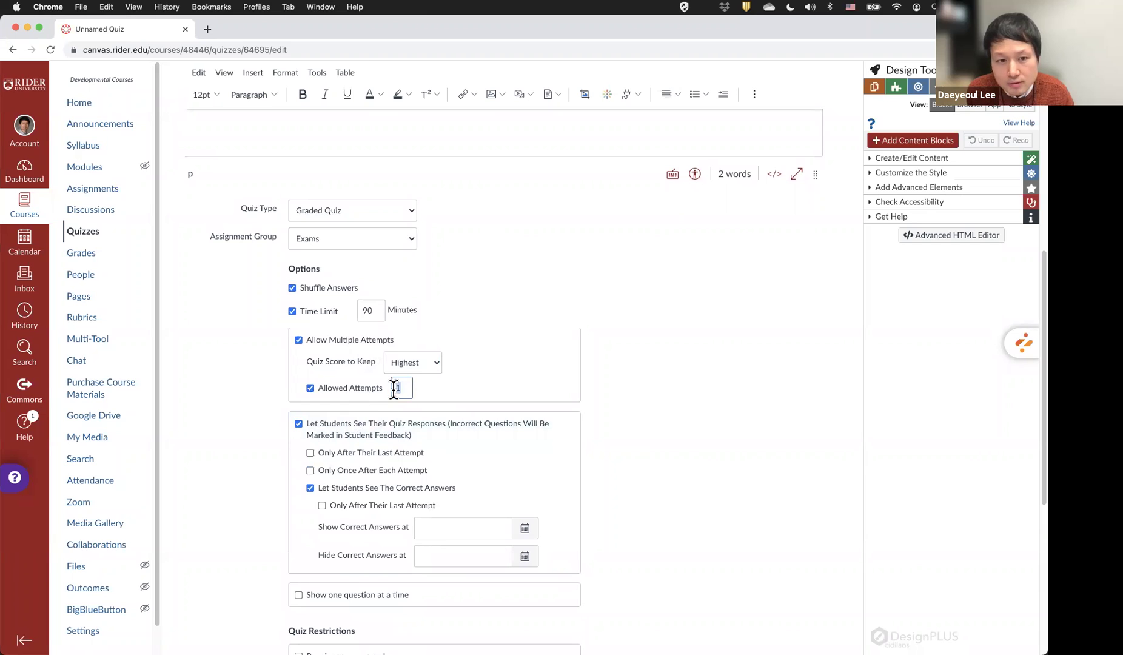
click(299, 340)
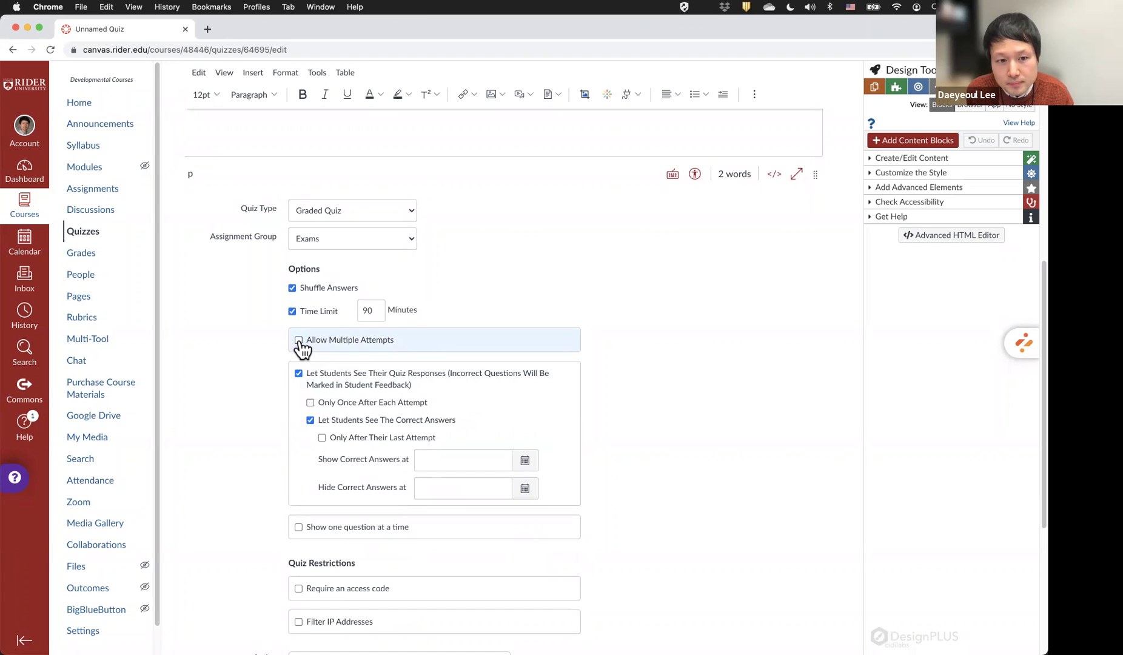
Review the quiz response visibility options and try out the Require an access code restriction.
scroll(306, 346, down, 3)
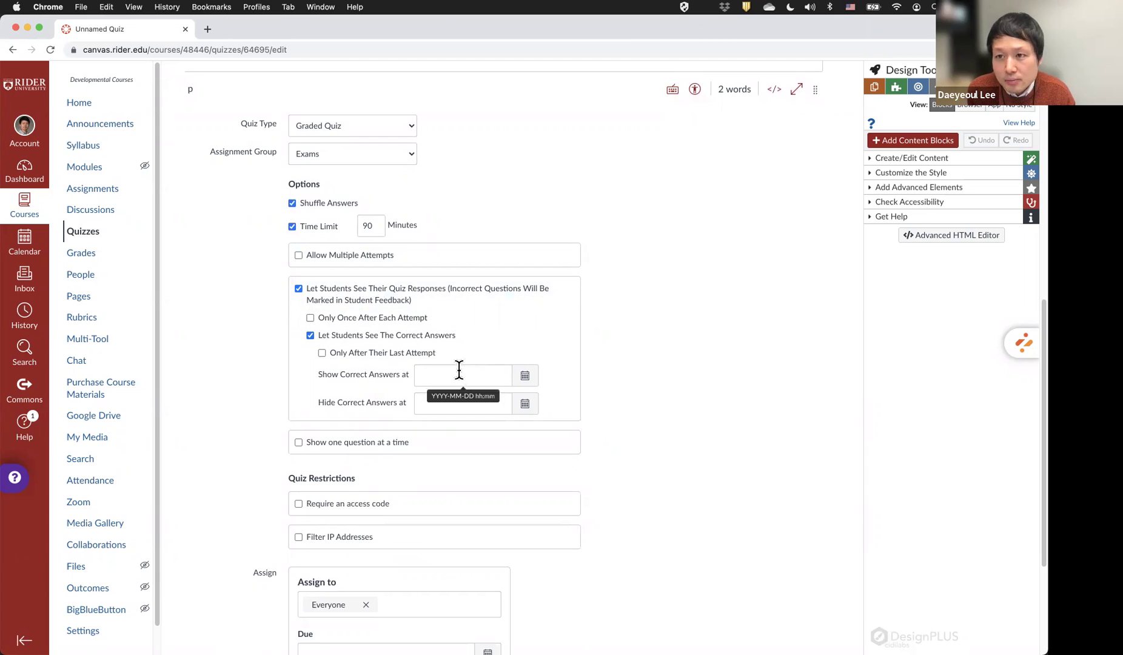
scroll(467, 385, down, 2)
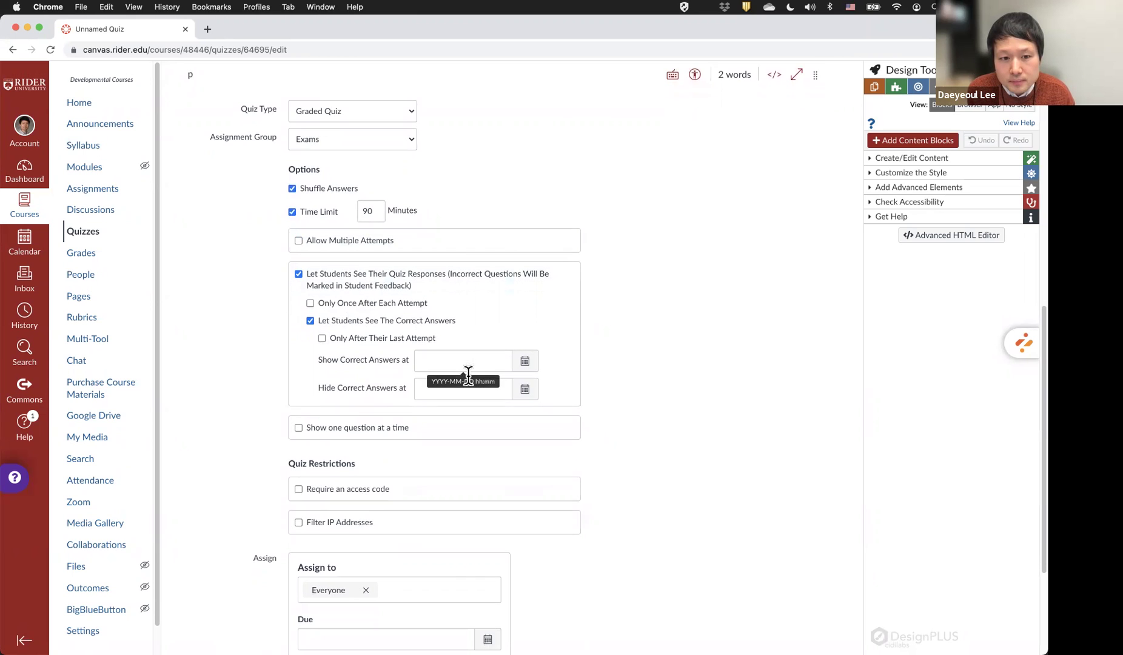
scroll(461, 404, down, 1)
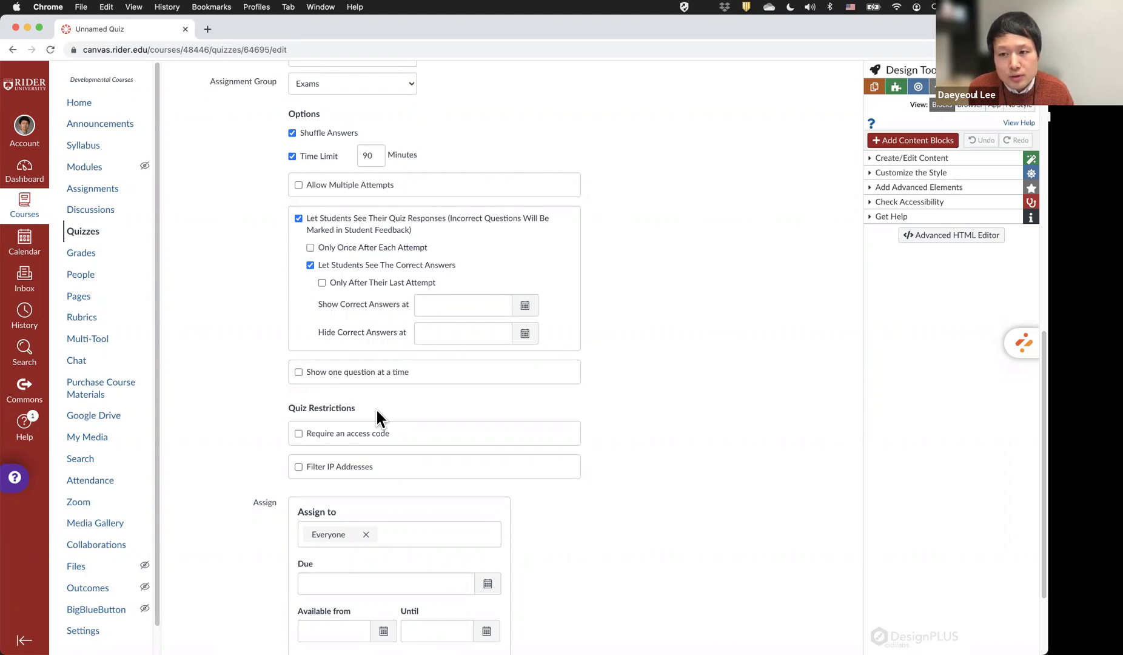
scroll(375, 407, down, 1)
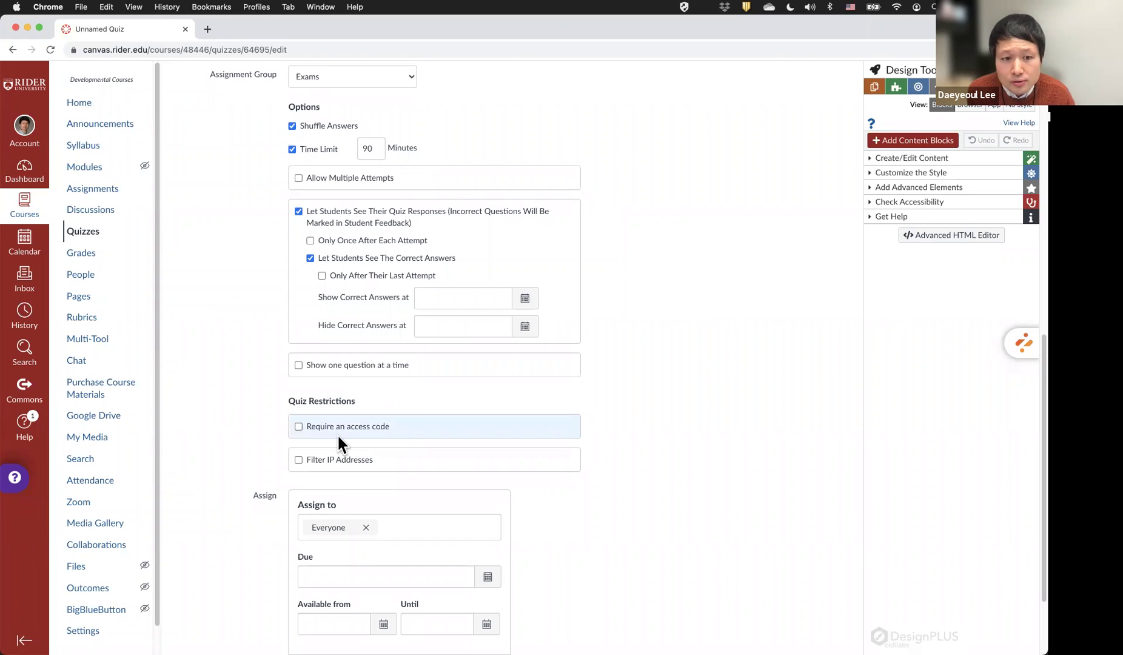
click(298, 426)
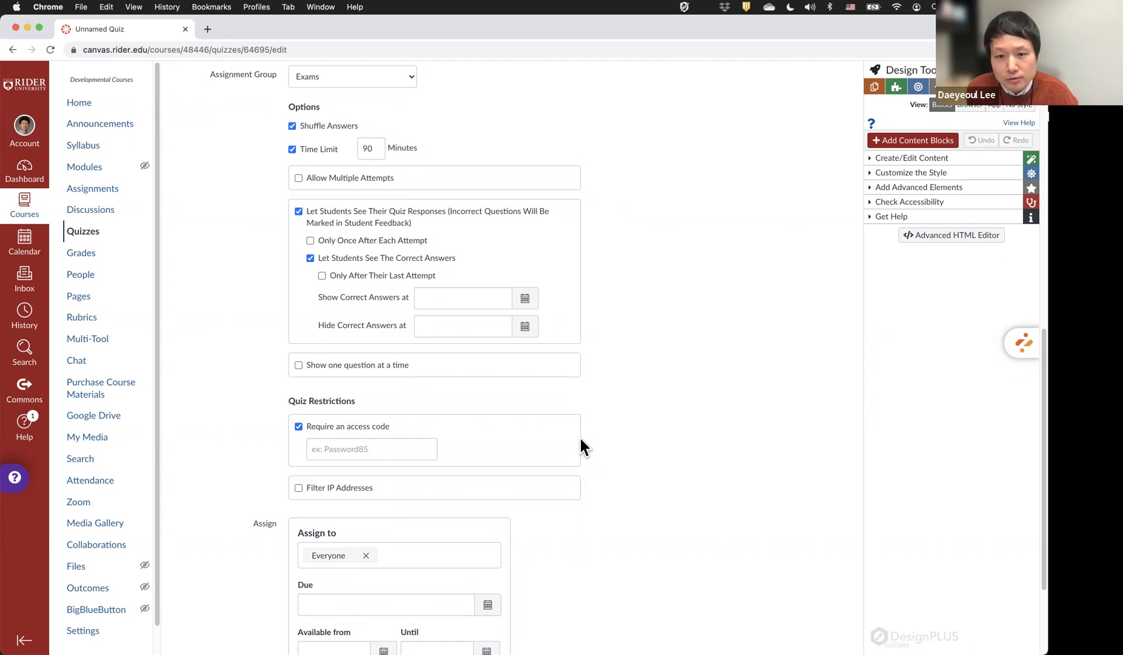
scroll(582, 447, down, 1)
click(299, 407)
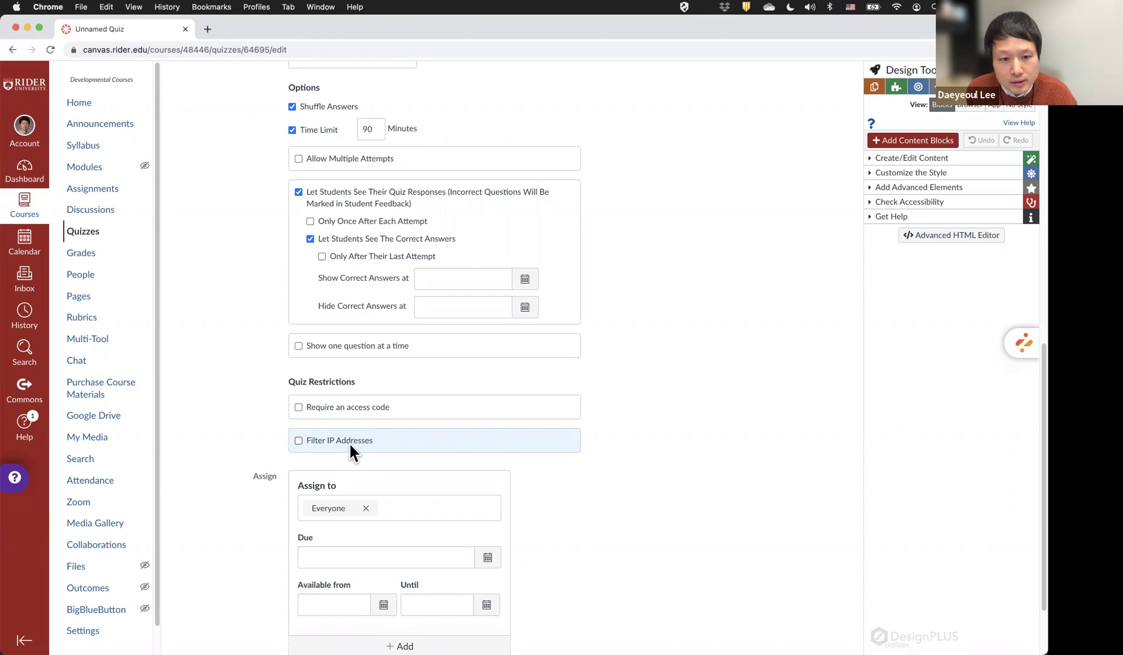
Set the quiz's due date for Everyone to Feb 18, 2022, 11:59 PM.
scroll(348, 441, down, 3)
click(441, 414)
click(561, 404)
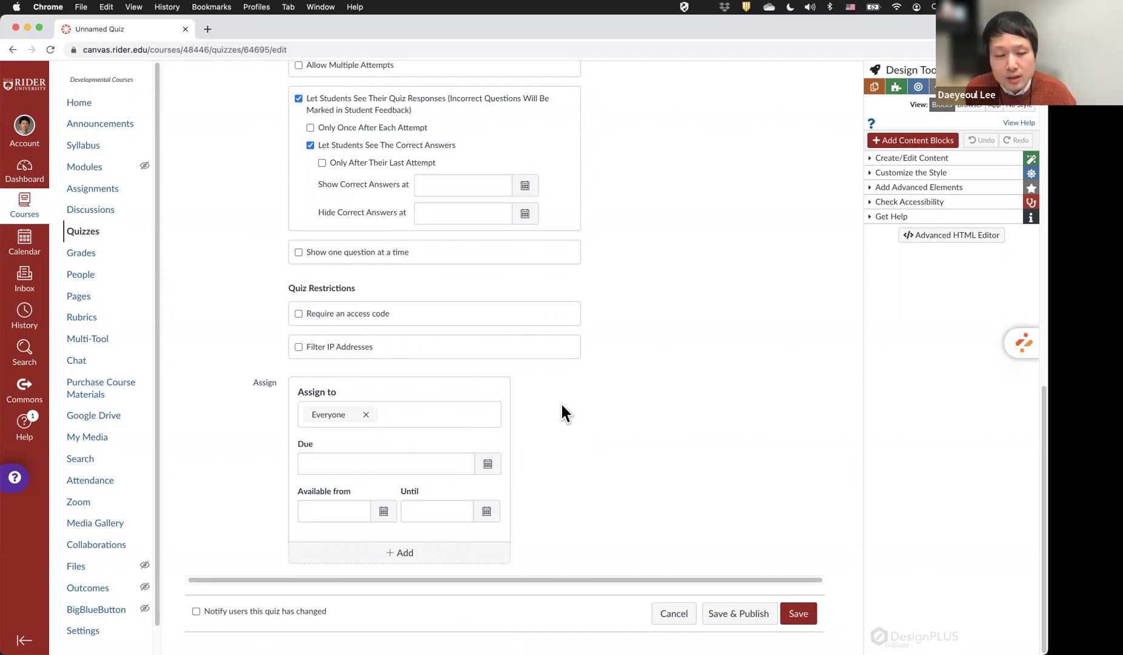
click(488, 464)
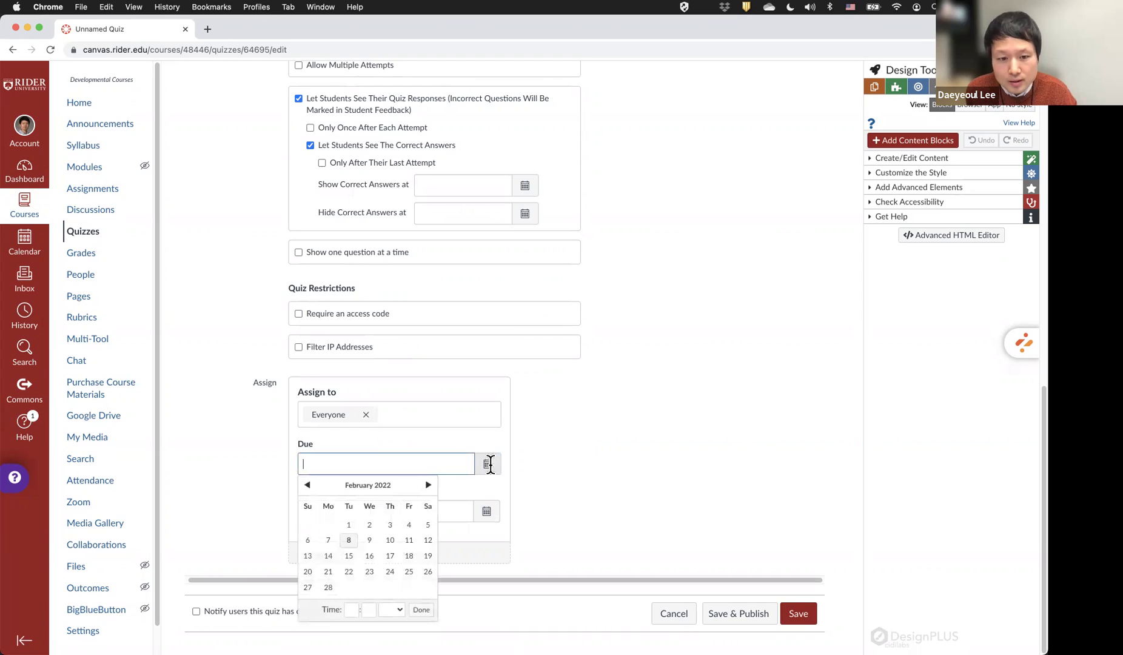
click(406, 561)
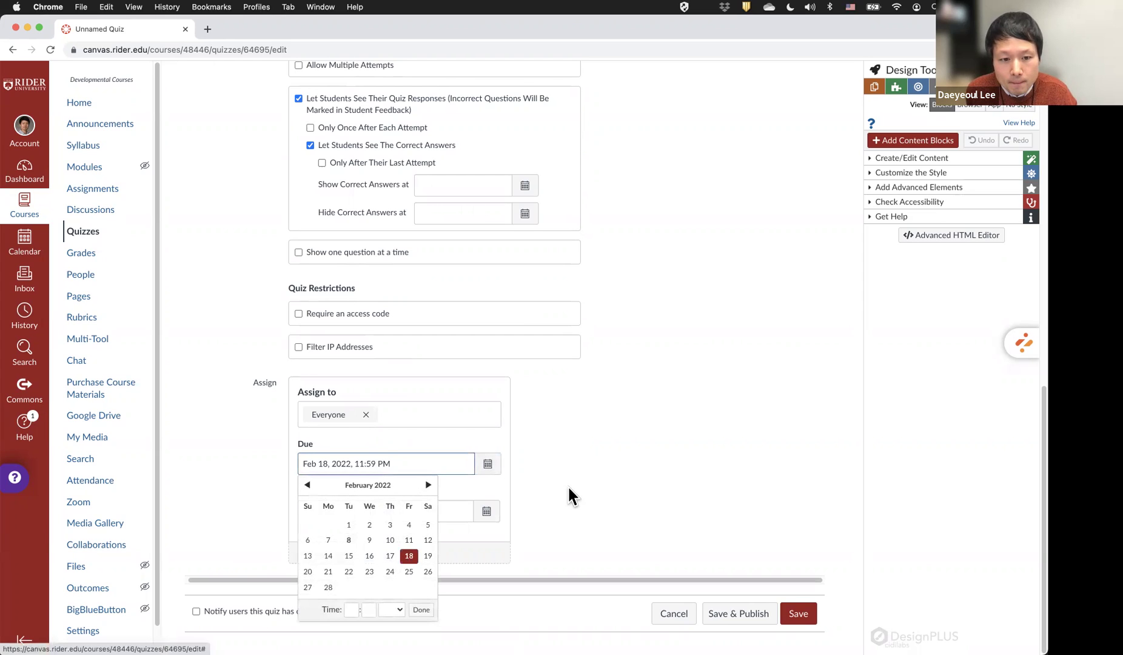
click(548, 485)
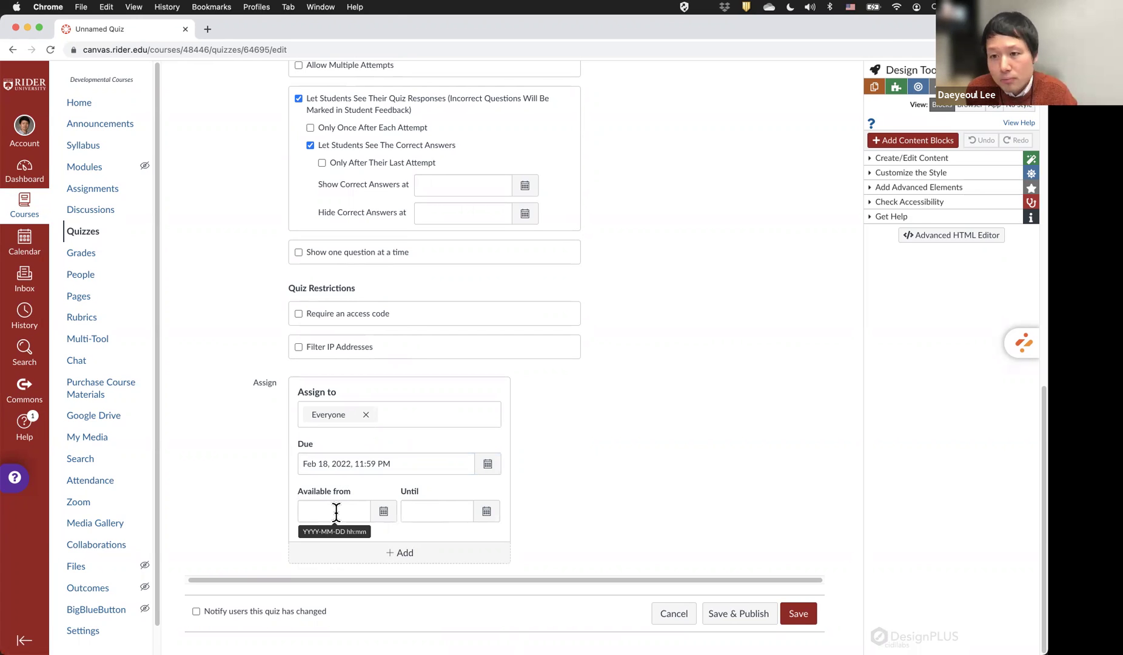
scroll(491, 496, down, 1)
scroll(494, 494, up, 1)
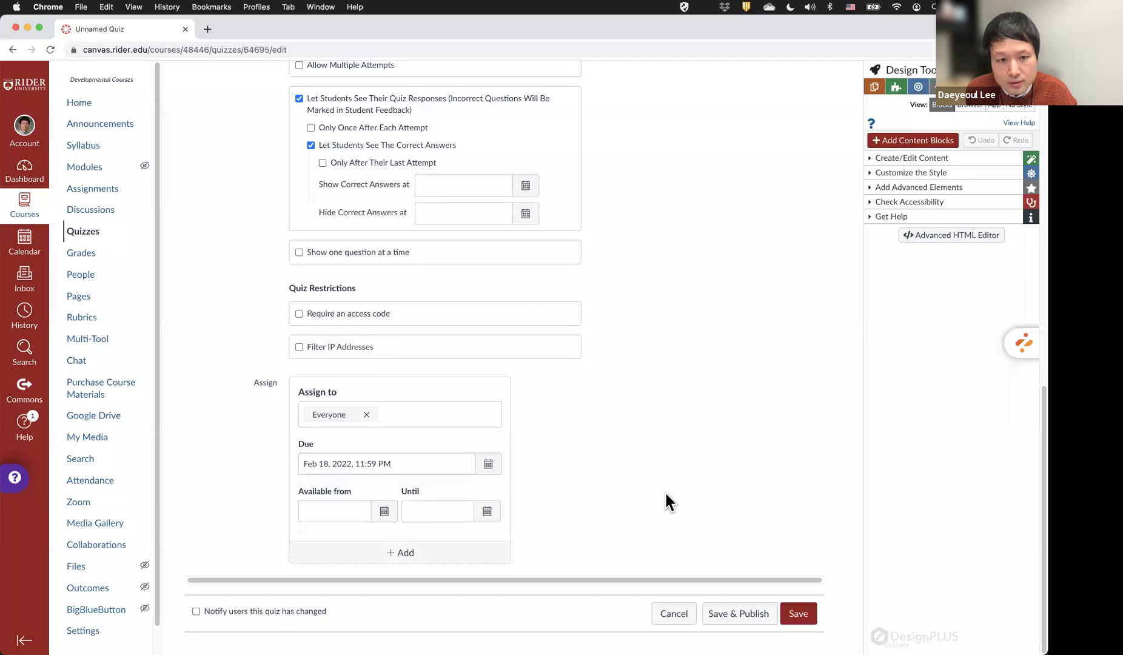
Add a new Multiple Choice question to the quiz with the question text "Questions here".
scroll(663, 491, up, 15)
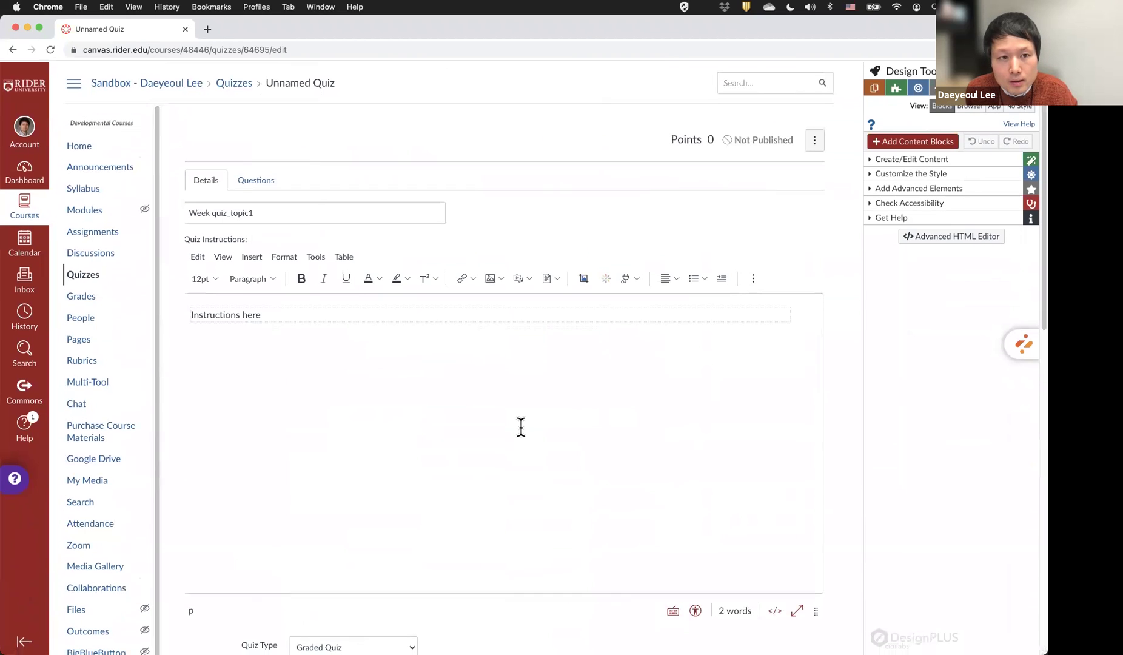
click(264, 182)
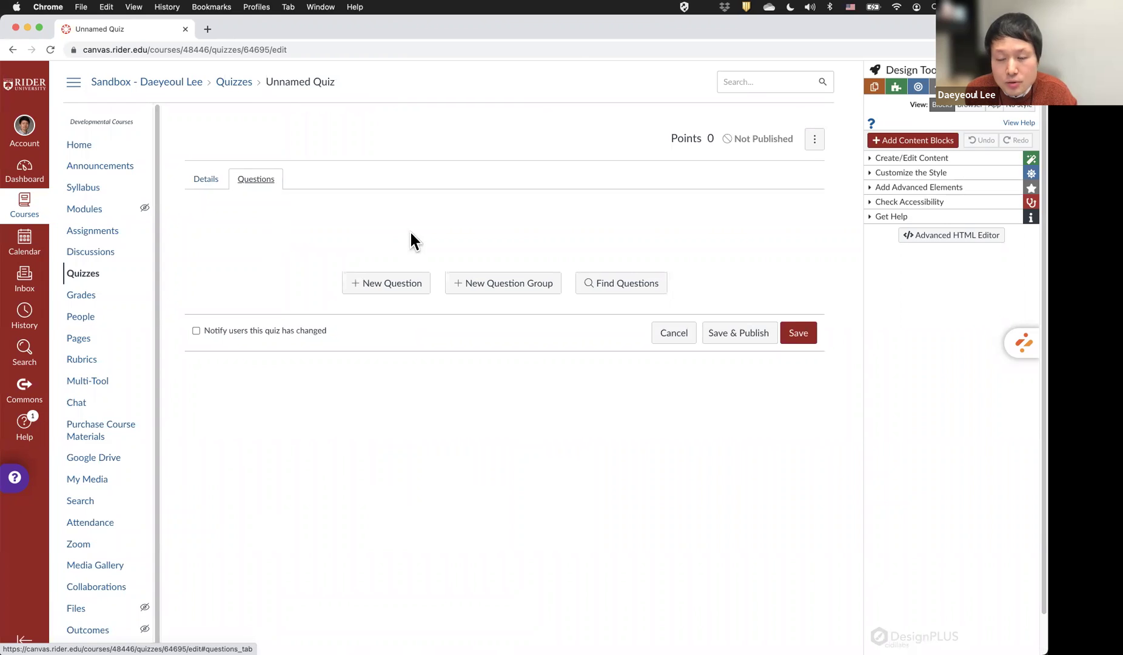
click(382, 286)
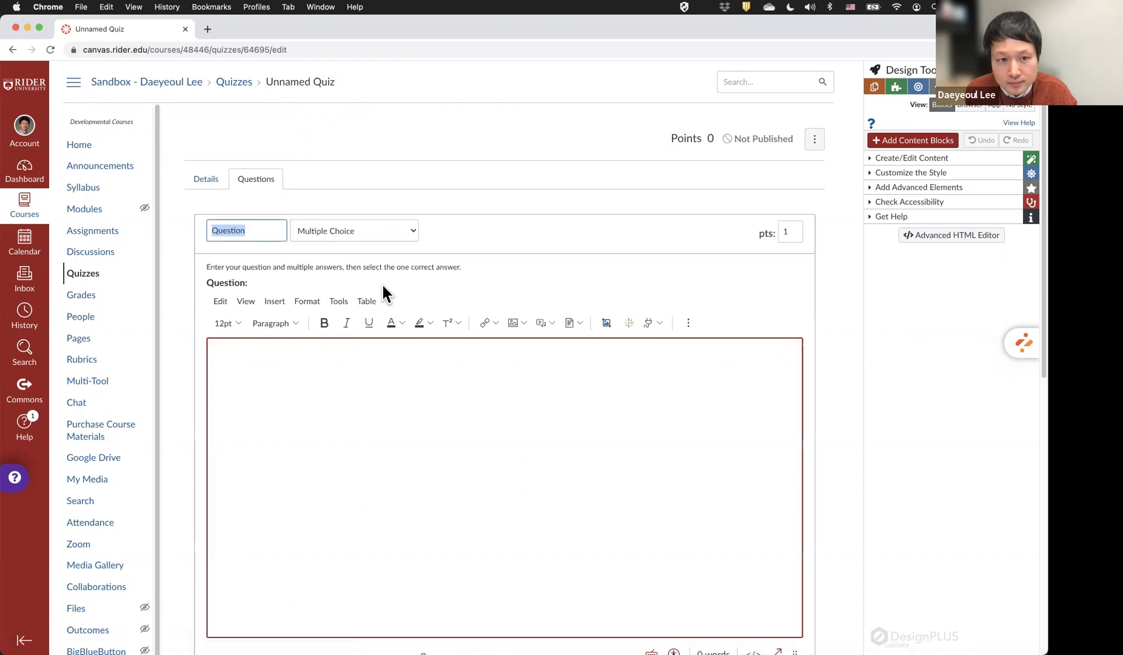
click(403, 222)
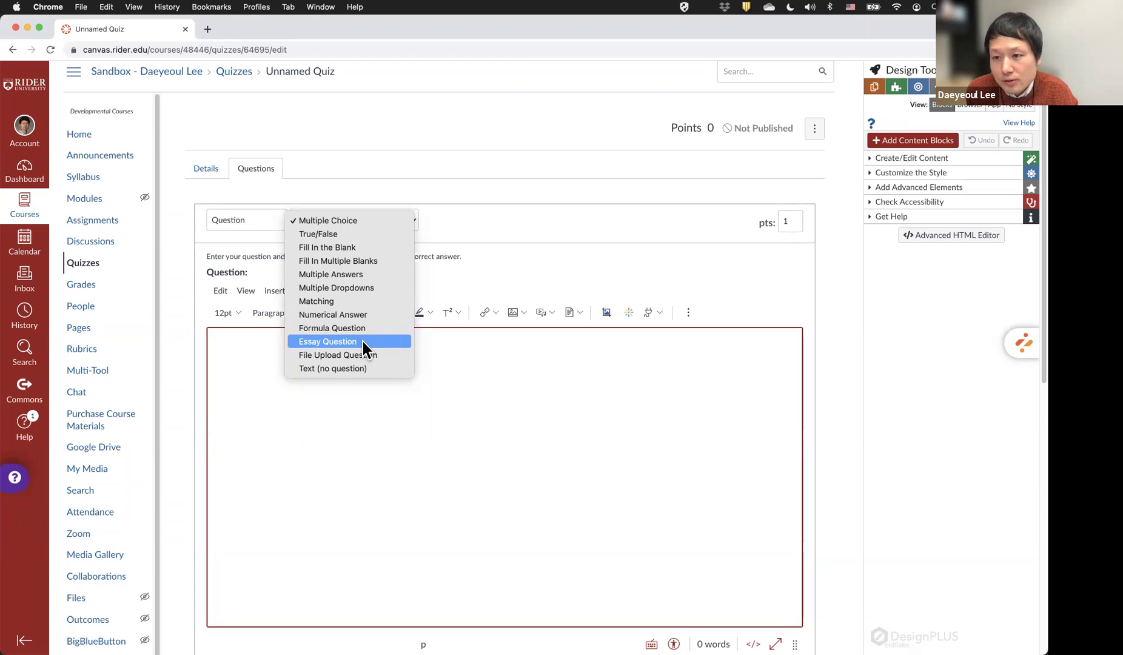
click(520, 375)
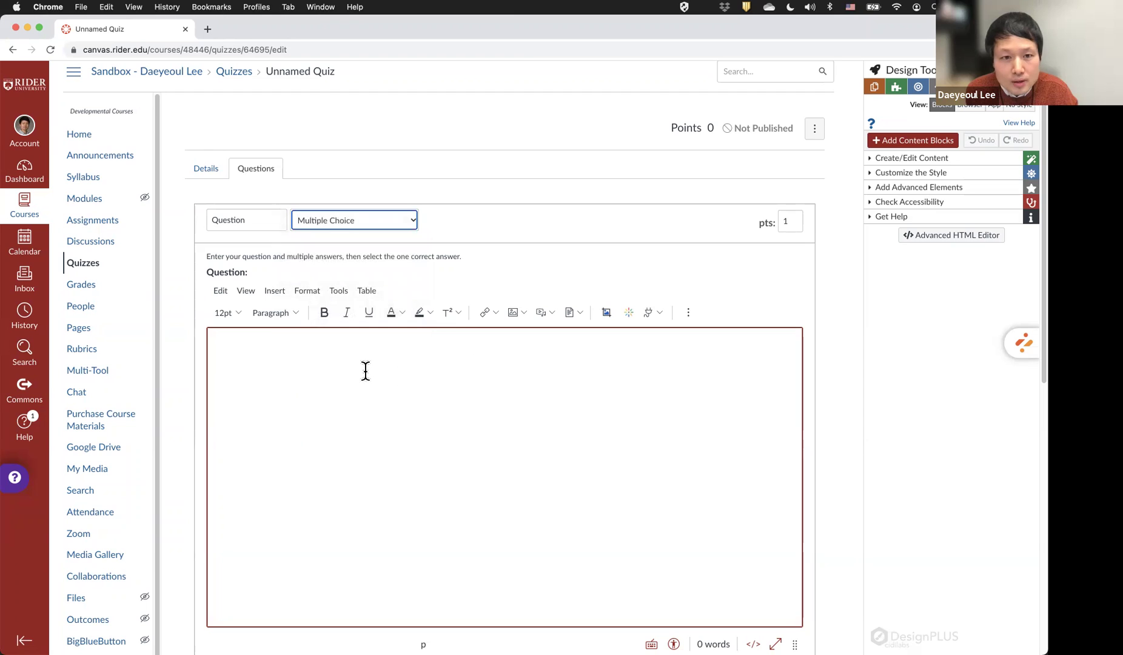
click(323, 362)
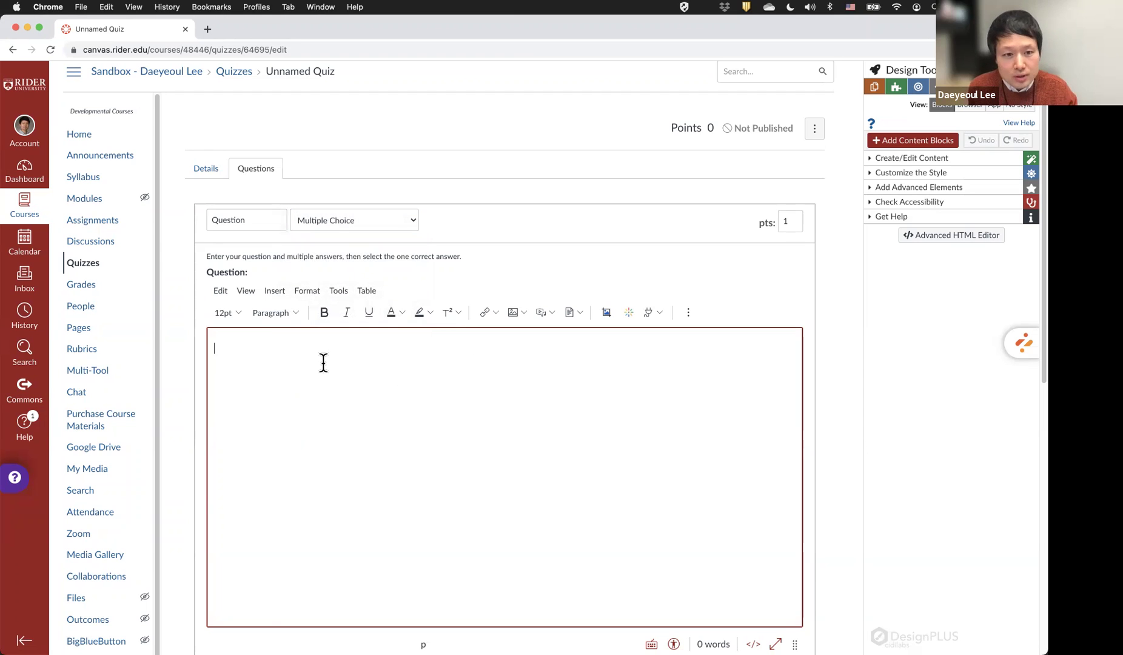
text(Questions here)
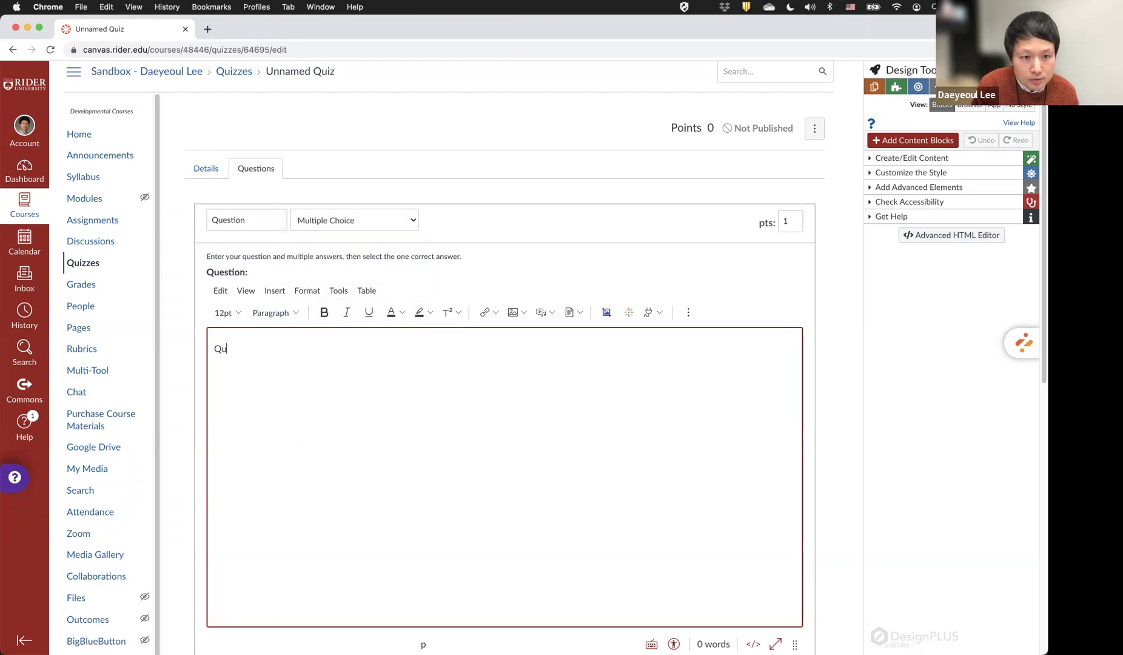
Fill in the question's four answer choices, in order, as 1, 2, 3 and 4.
scroll(323, 360, down, 5)
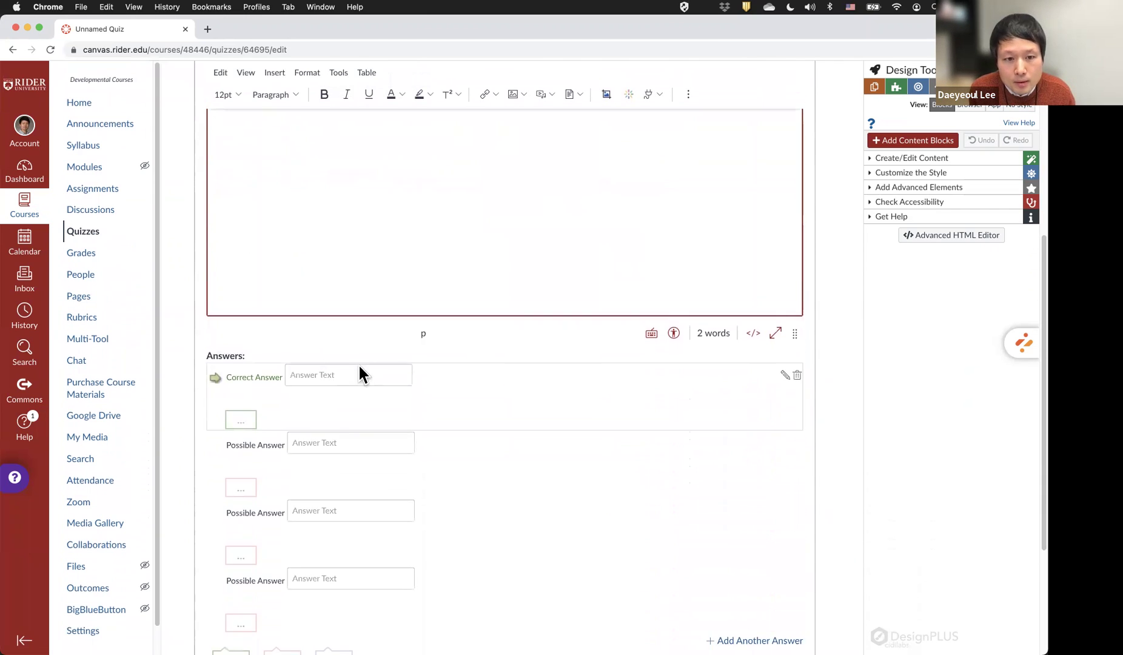
scroll(357, 364, down, 2)
click(364, 320)
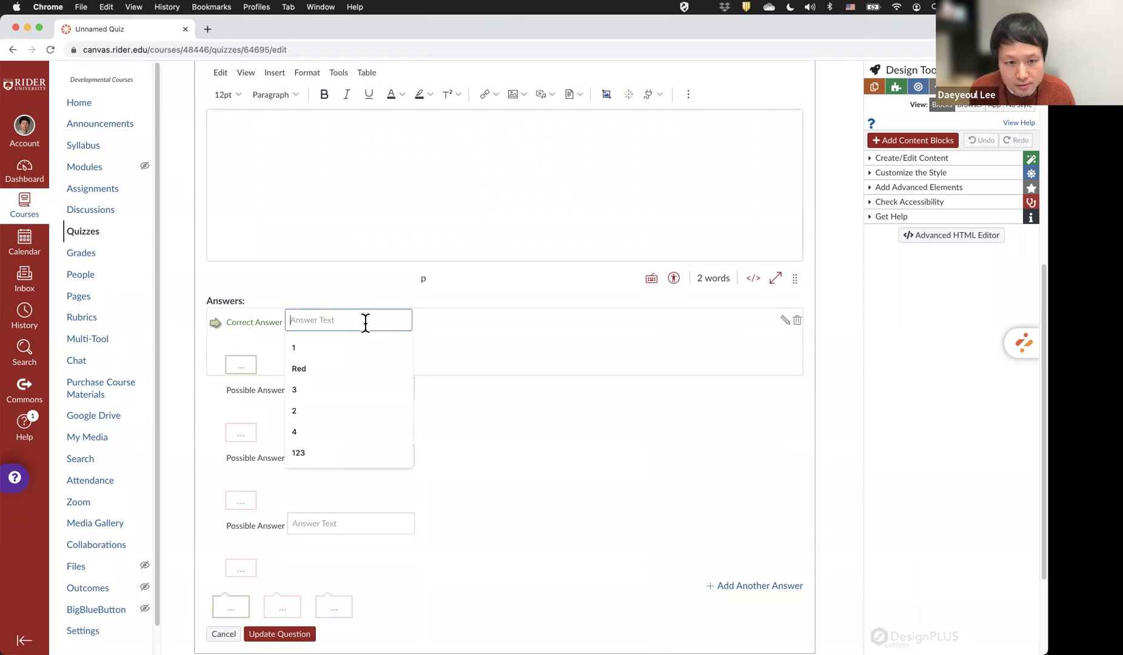
text(1)
click(378, 391)
text(2)
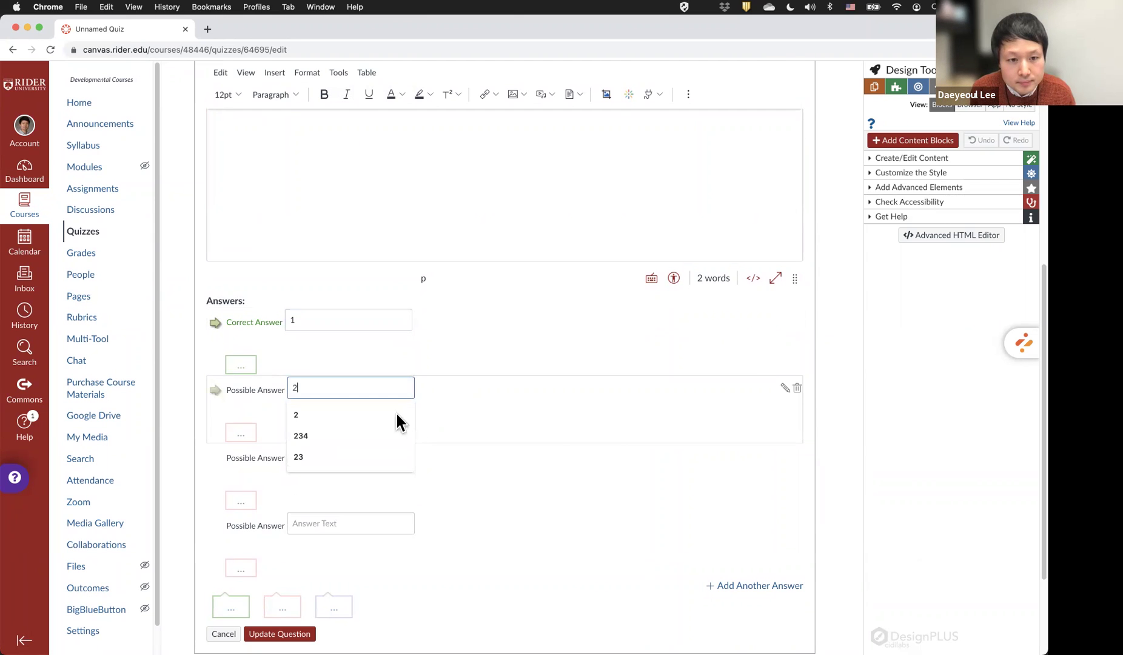
click(411, 464)
text(3)
scroll(404, 459, down, 2)
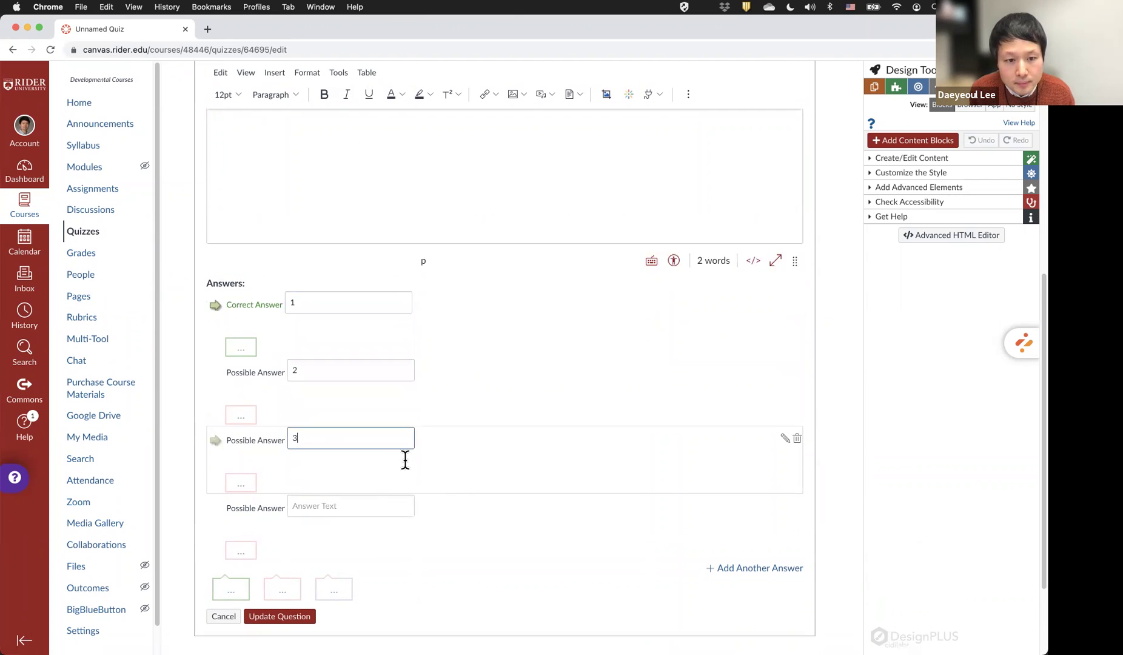
click(394, 471)
text(4)
click(515, 483)
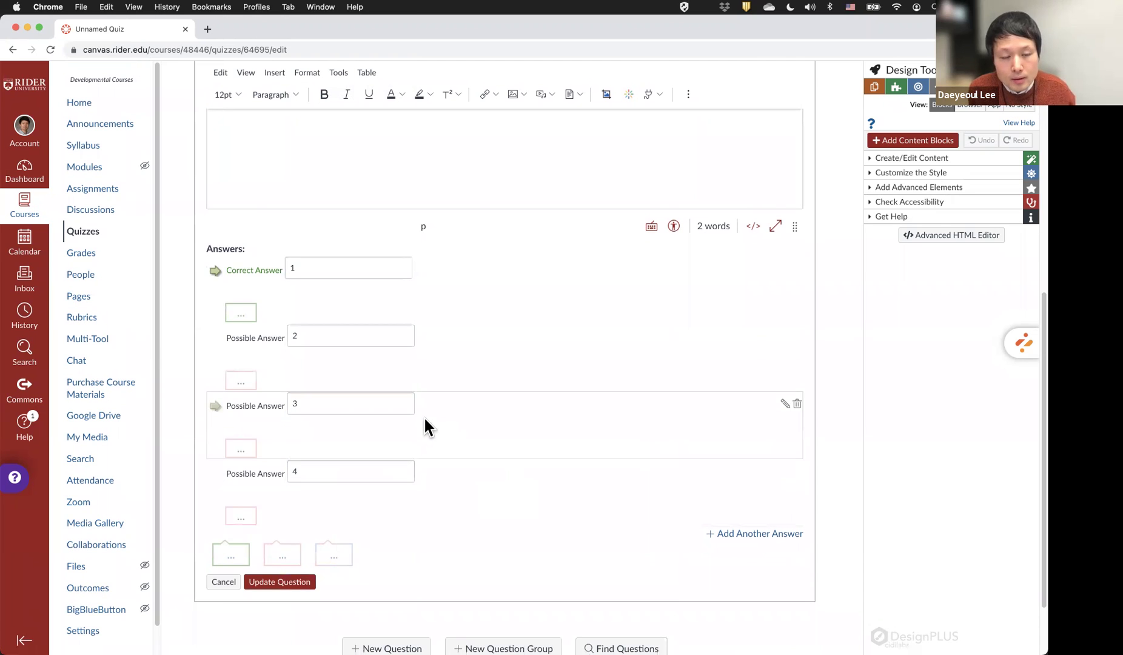
Mark answer 3 as the correct answer and save the question to the quiz.
scroll(424, 424, up, 2)
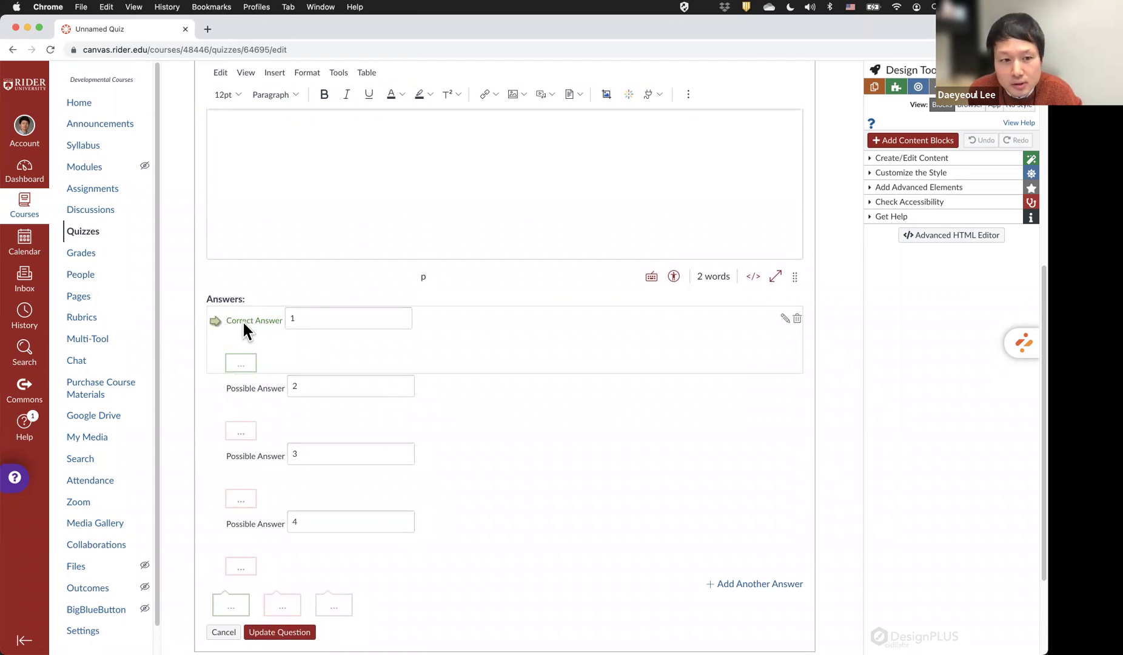
click(217, 457)
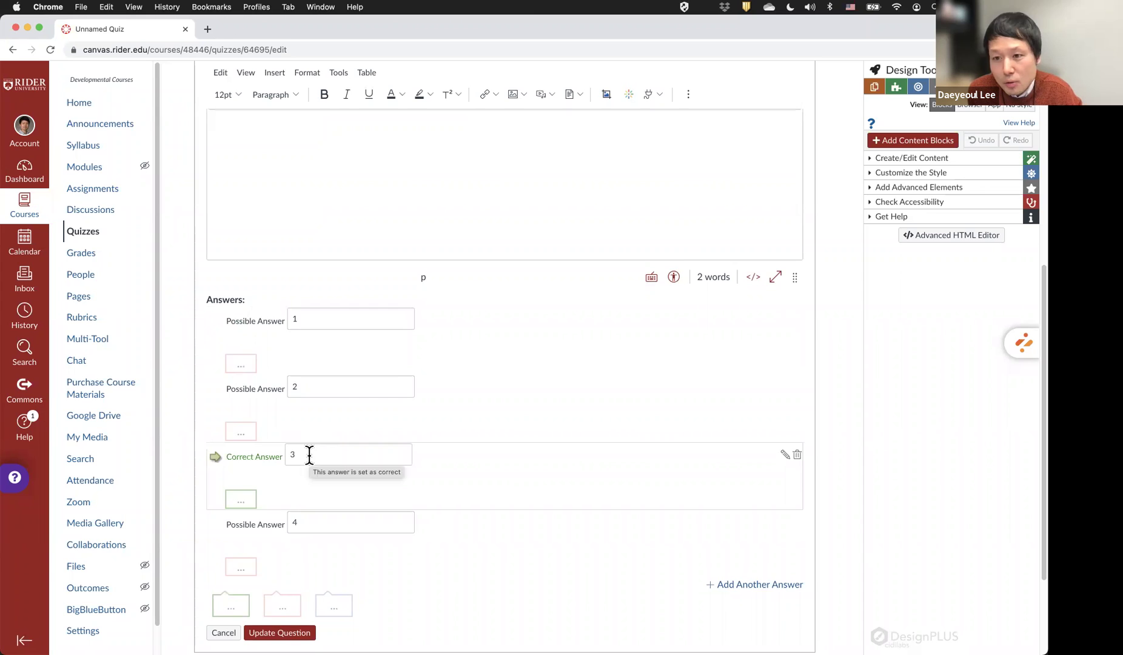
scroll(308, 454, down, 5)
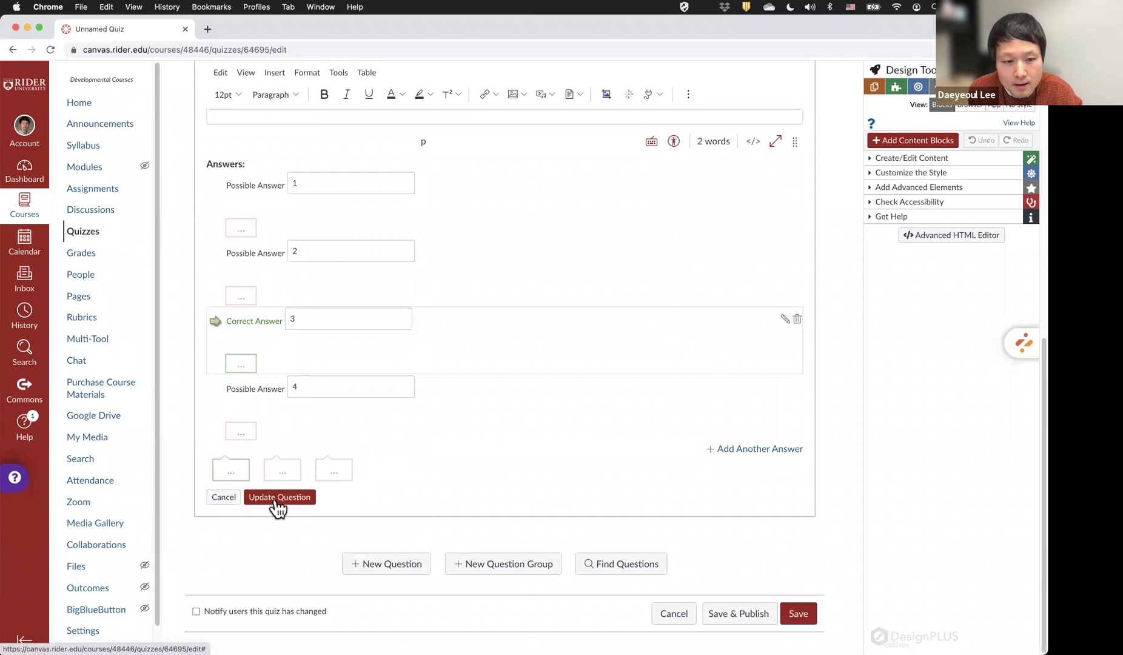
click(280, 497)
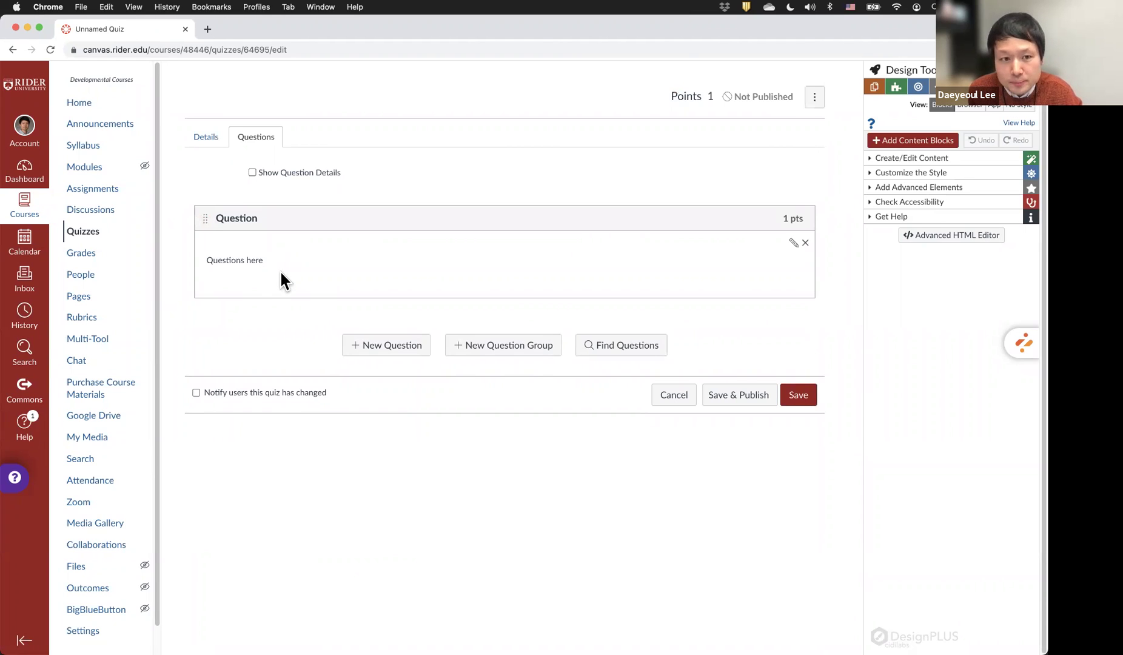
Add a new question group to the quiz and name it "Question Group 1".
click(494, 346)
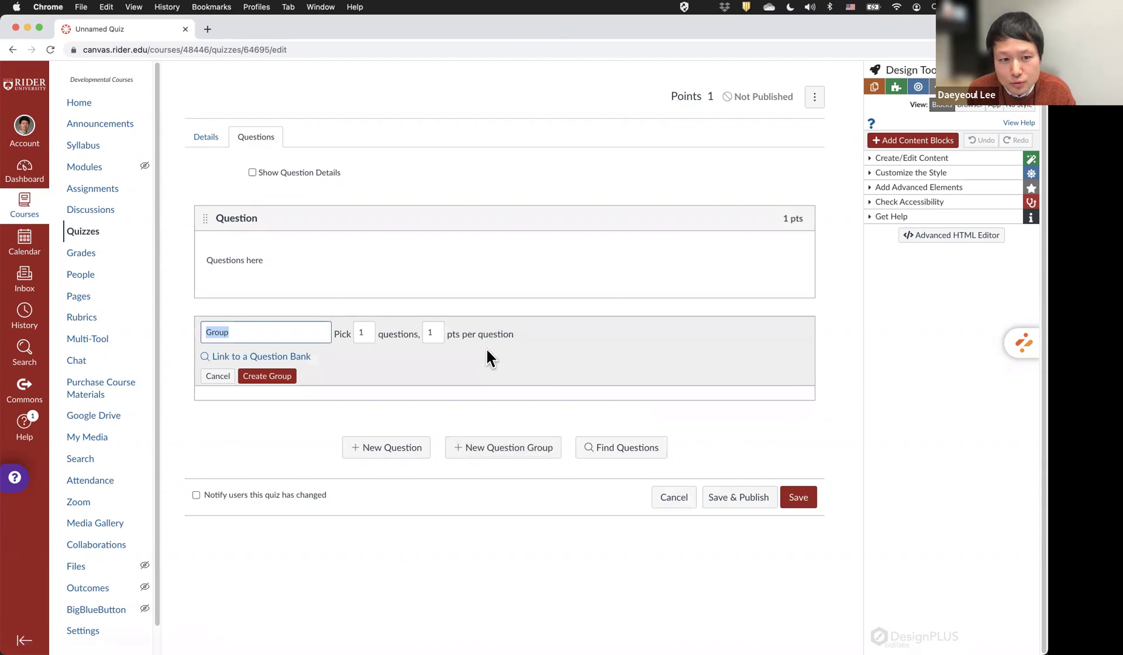
click(316, 335)
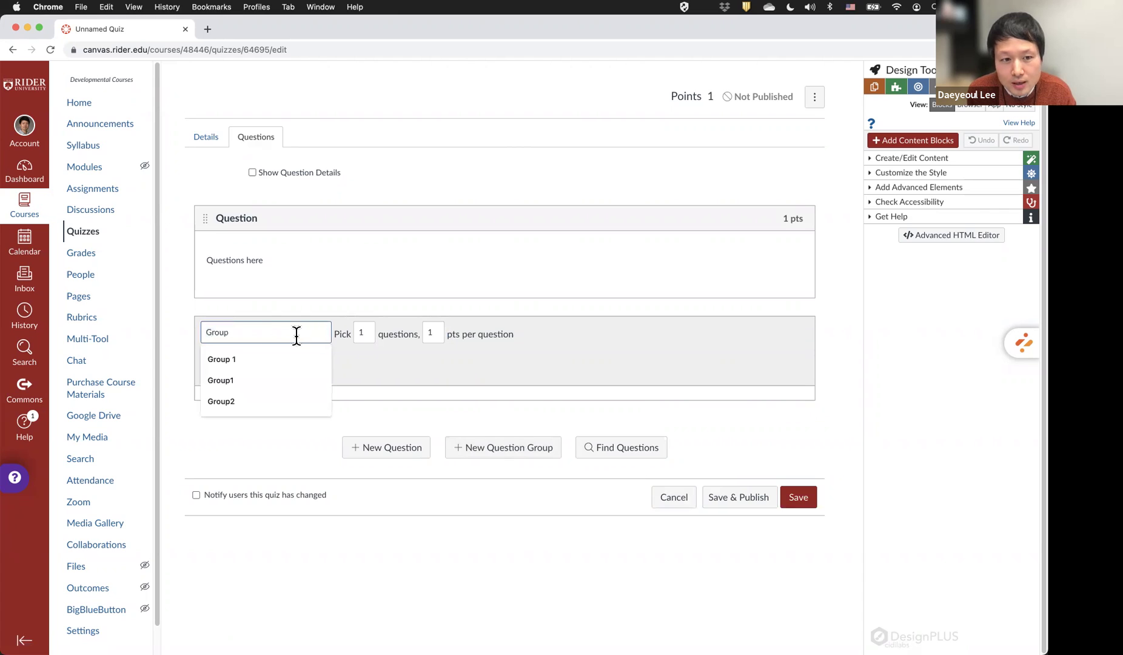
key(BackSpace)
key(BackSpace)
key(BackSpace)
key(BackSpace)
key(BackSpace)
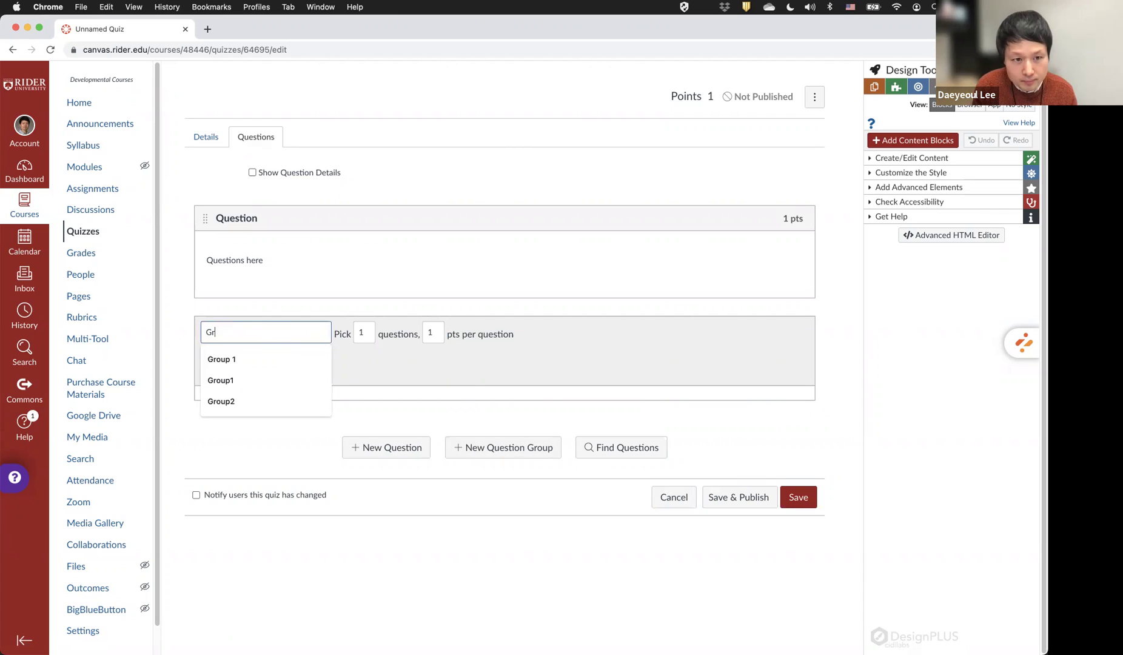
text(Question Group 1)
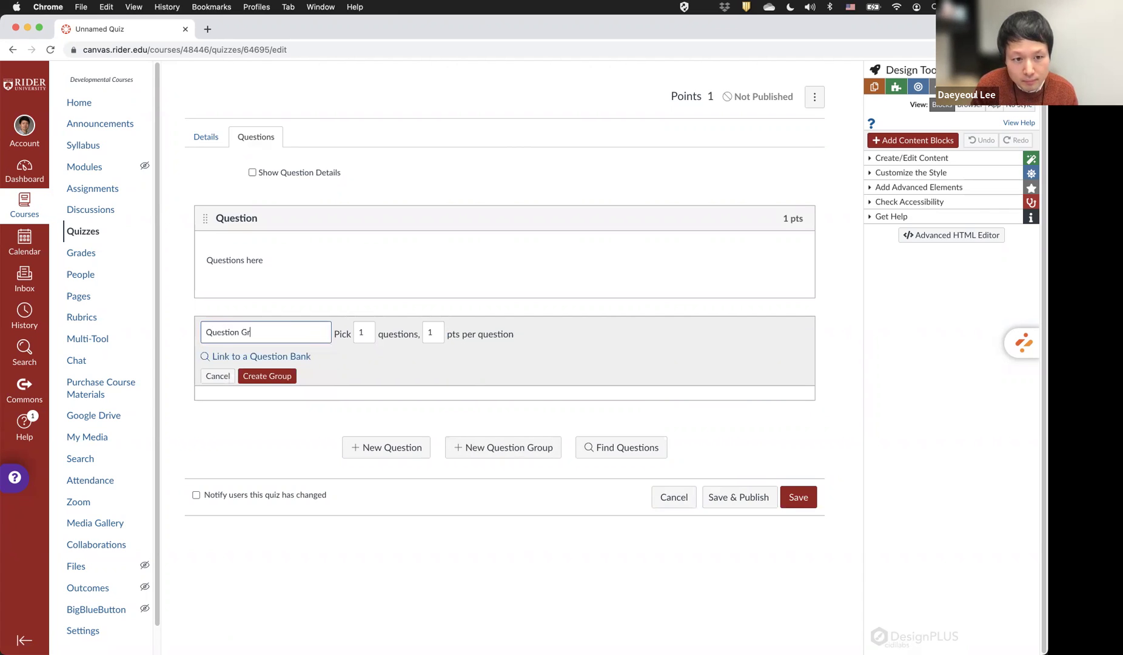
Set the group to pick 3 questions at 10 points per question and create it.
key(Tab)
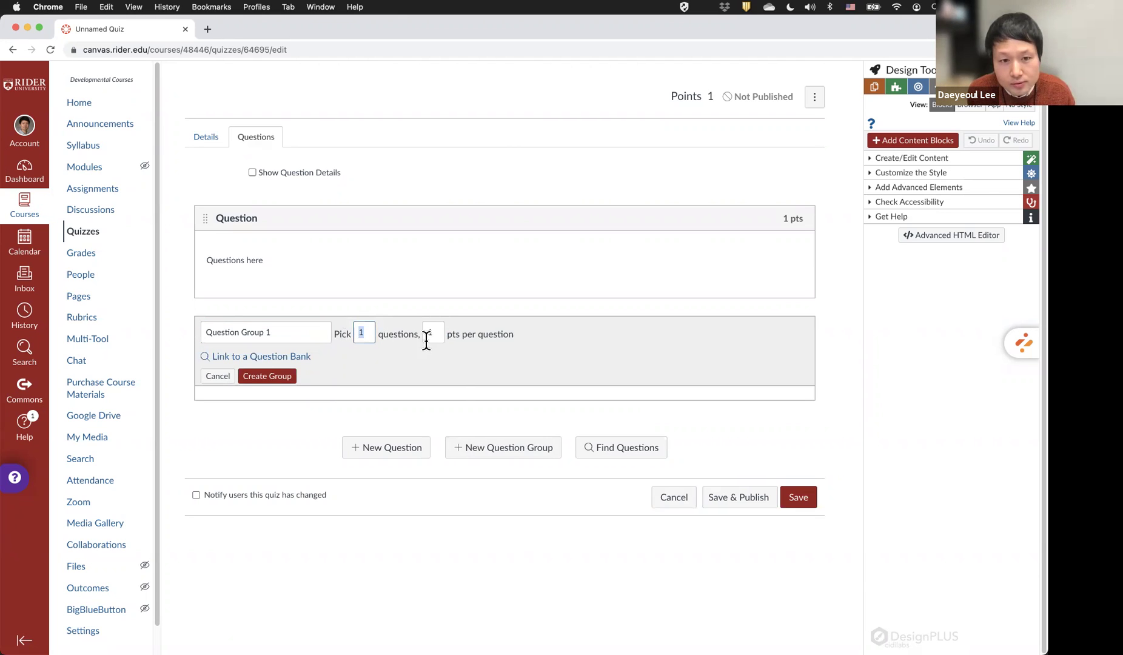
text(3)
key(Tab)
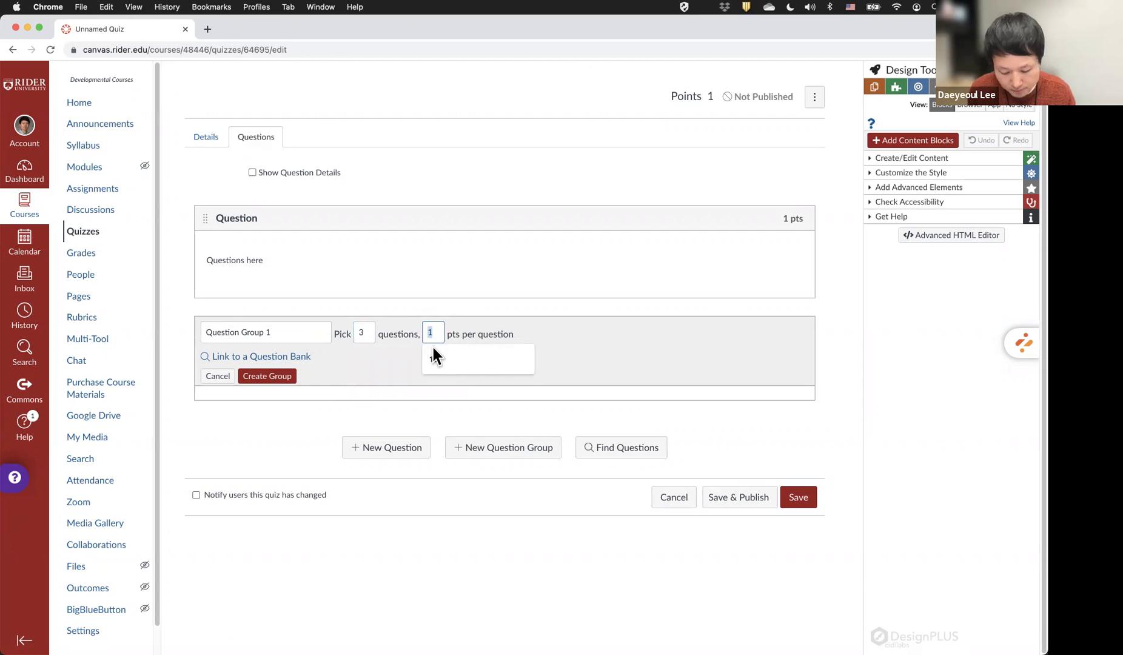
text(10)
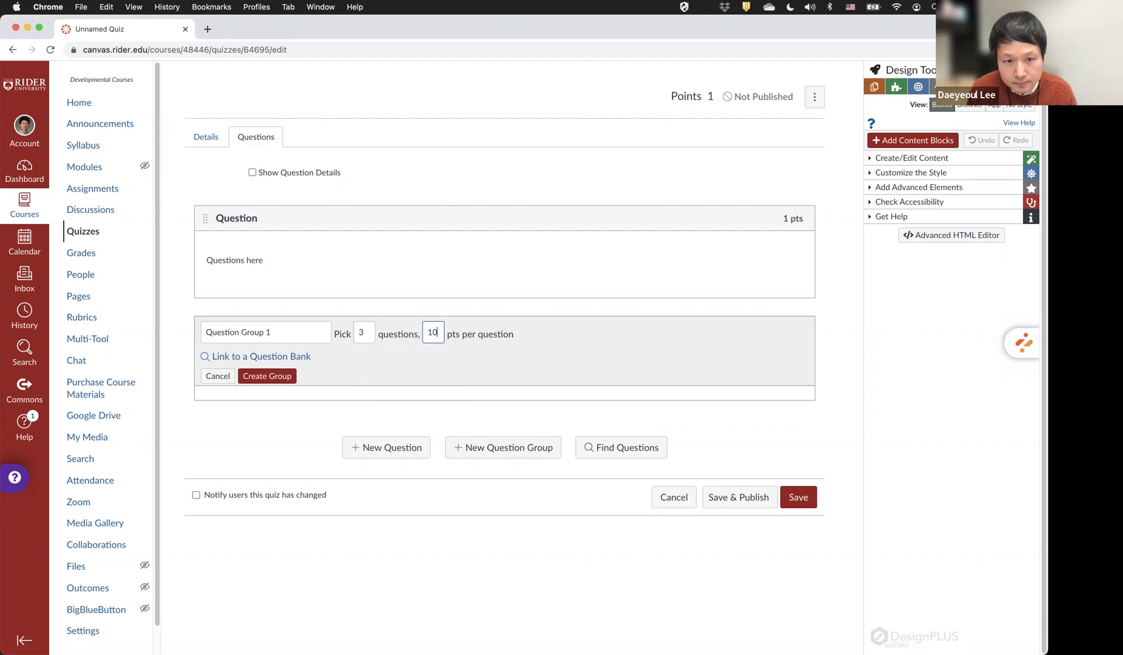
click(280, 377)
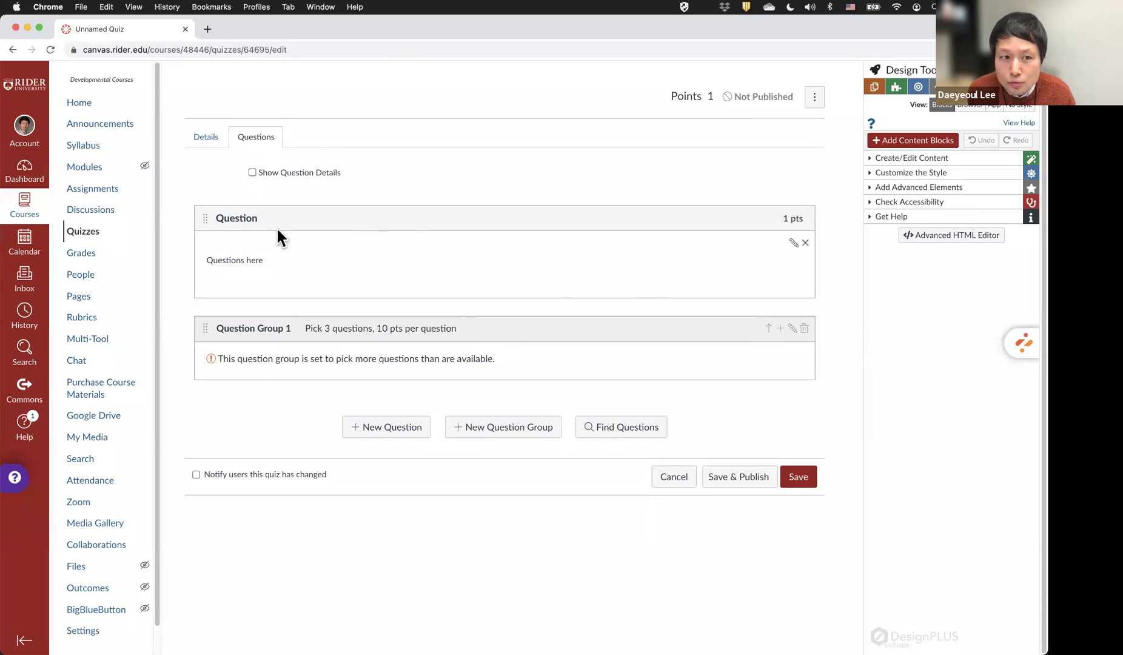
Move the existing question into Question Group 1 and add a Multiple Choice question there with the text "Question 2".
drag(204, 217, 209, 254)
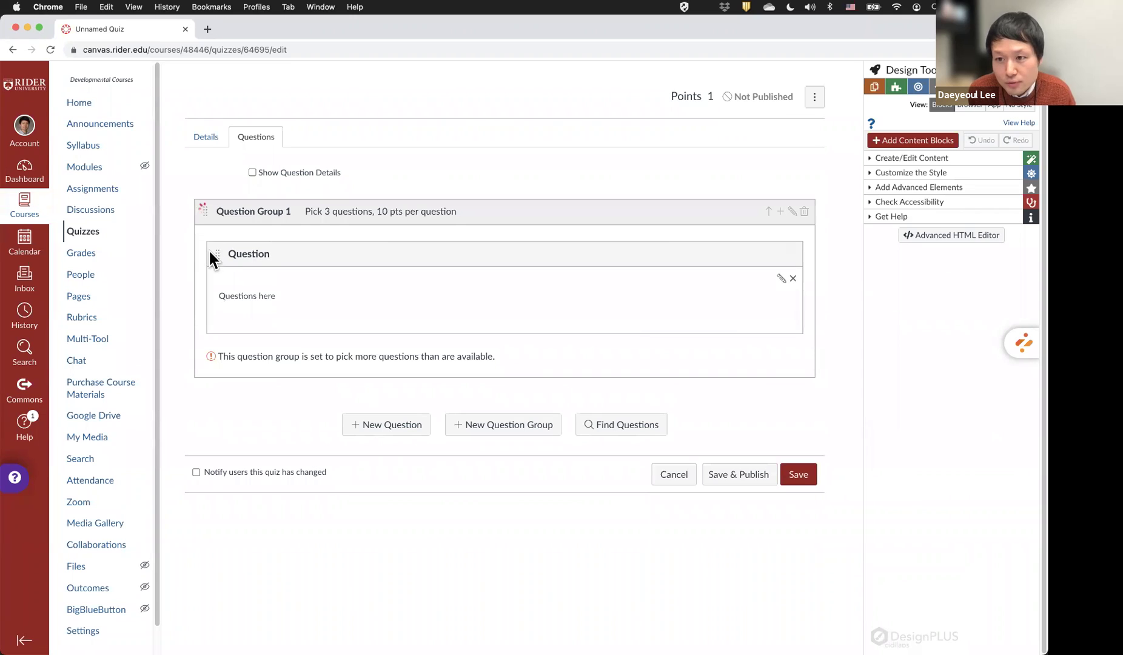
click(780, 212)
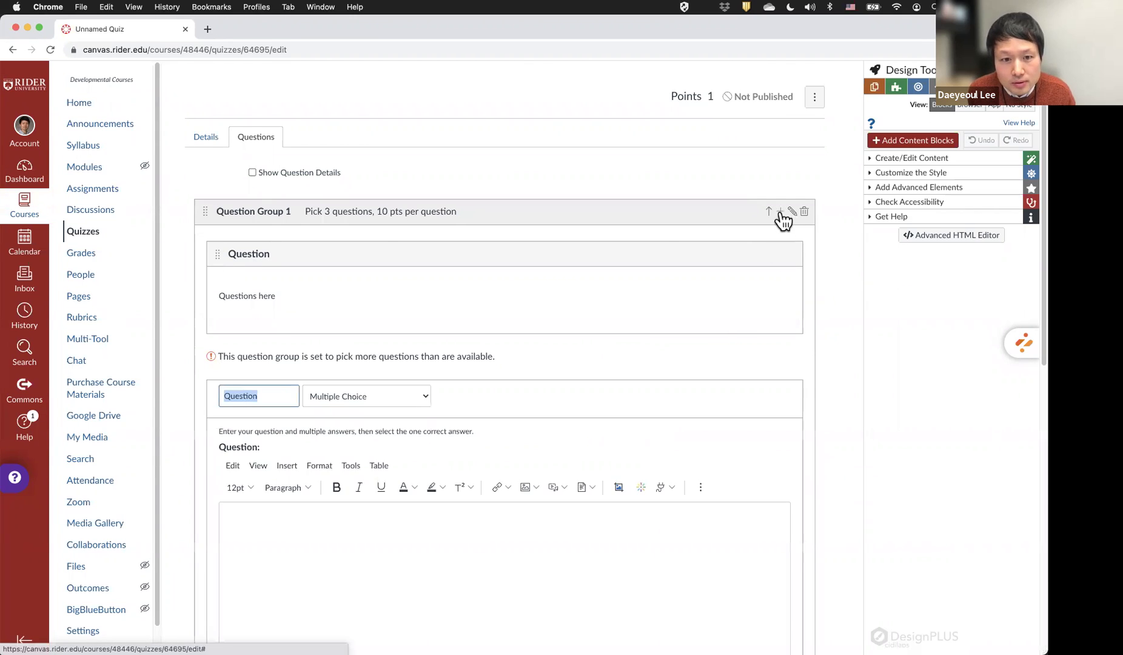
scroll(480, 380, down, 2)
click(470, 469)
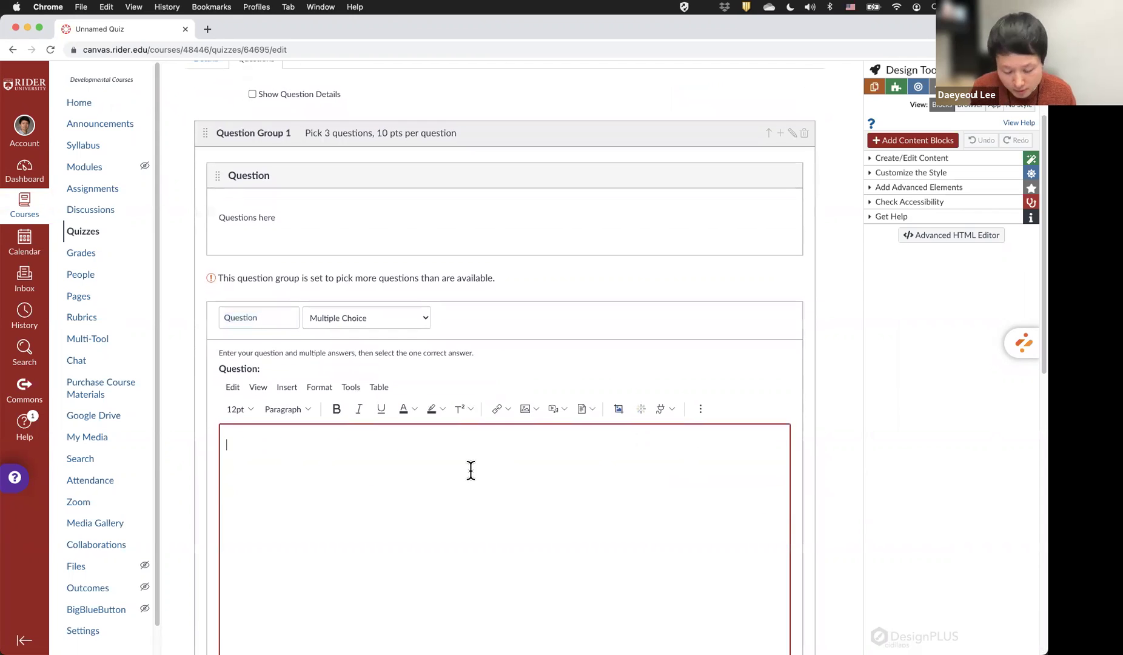
text(Question 2)
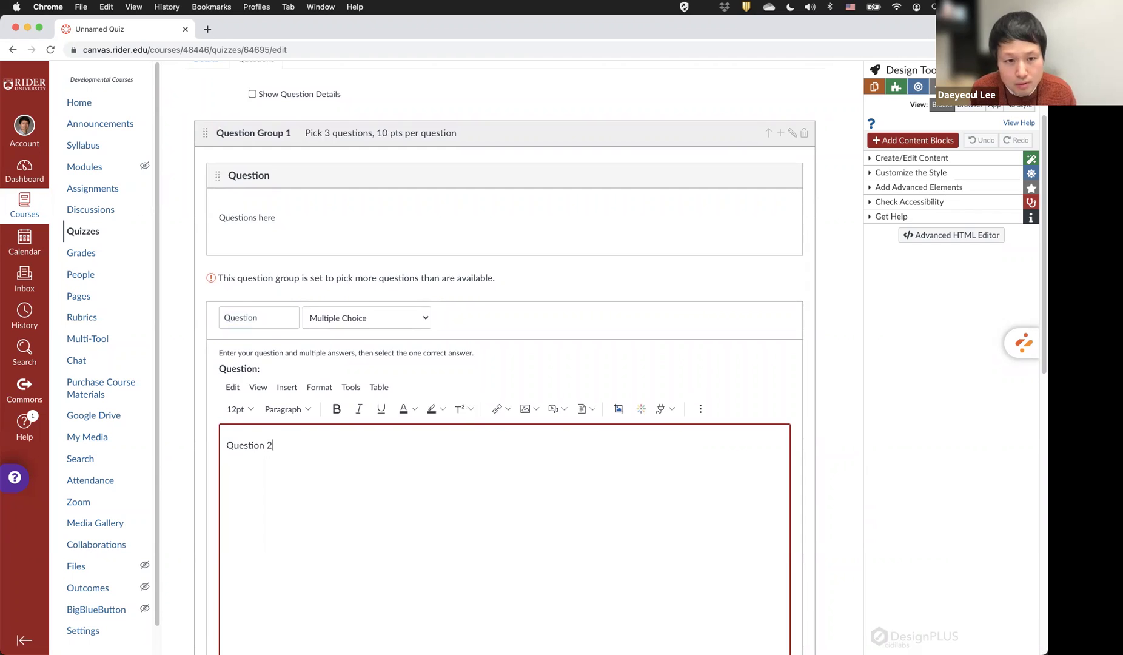
Enter 1 as the correct answer and 2 and 3 as possible answers for "Question 2", and save the question.
scroll(405, 430, down, 5)
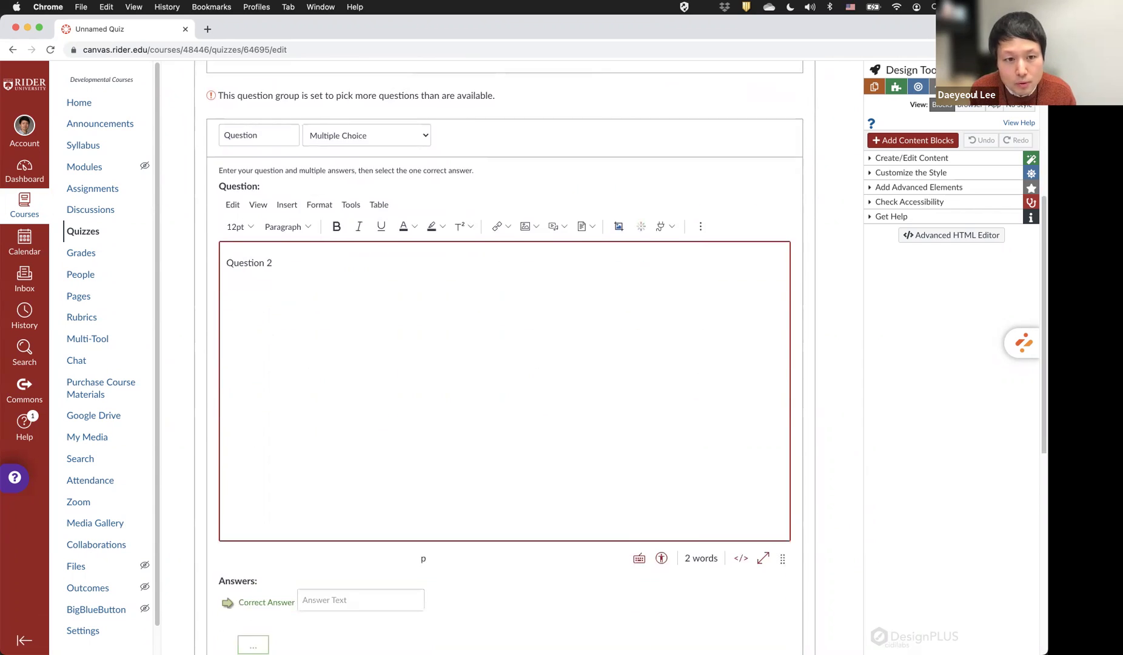
click(351, 336)
text(1)
click(392, 403)
text(2)
key(Tab)
text(3)
scroll(532, 476, down, 3)
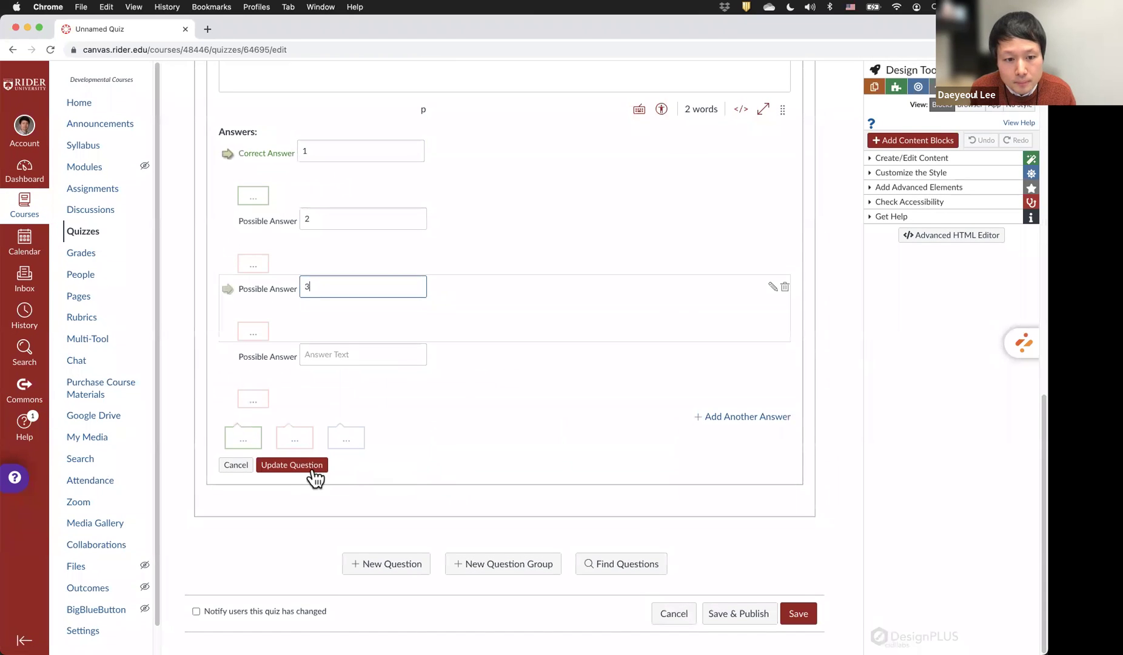
click(313, 468)
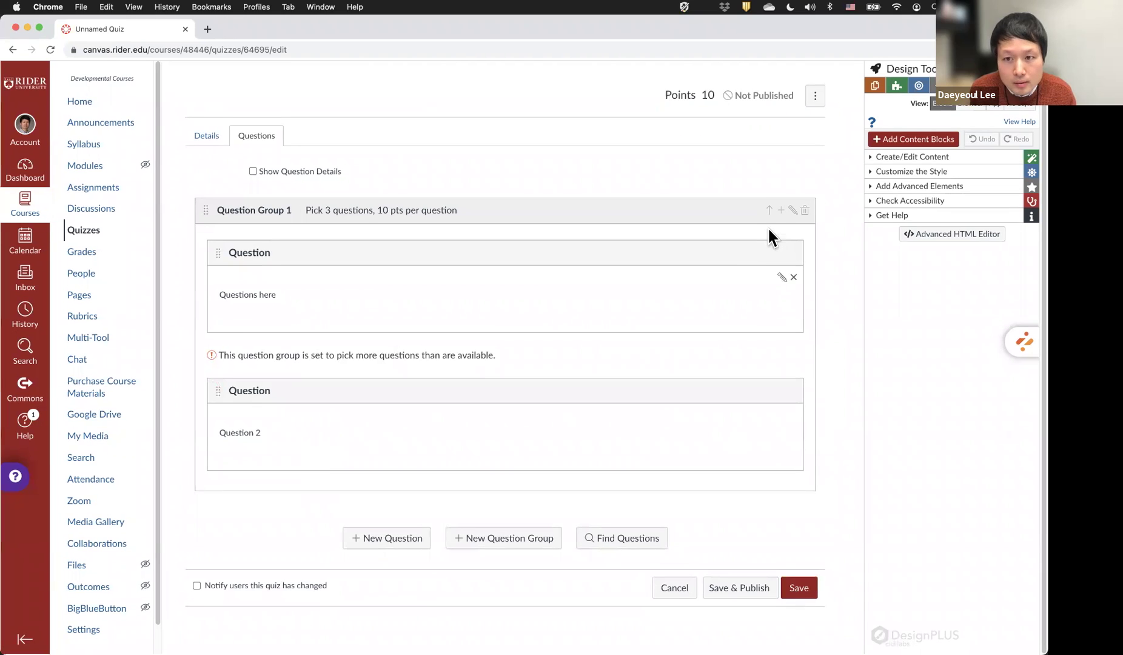
Add another Multiple Choice question to Question Group 1 with the text "question".
click(780, 211)
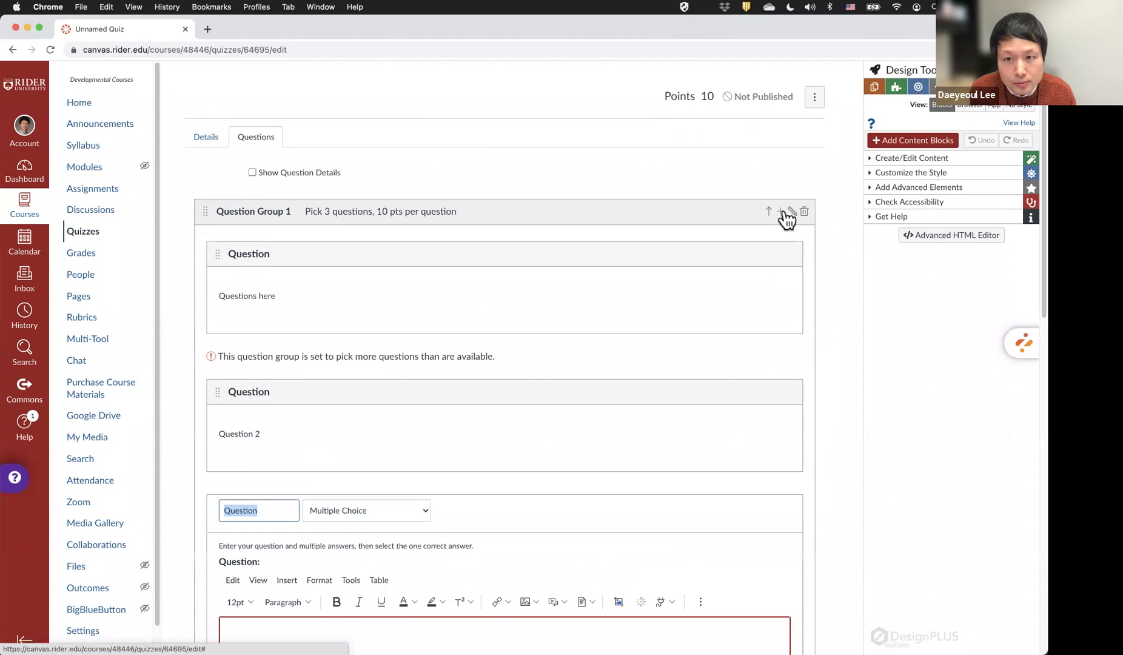
scroll(461, 428, down, 1)
click(387, 553)
text(question)
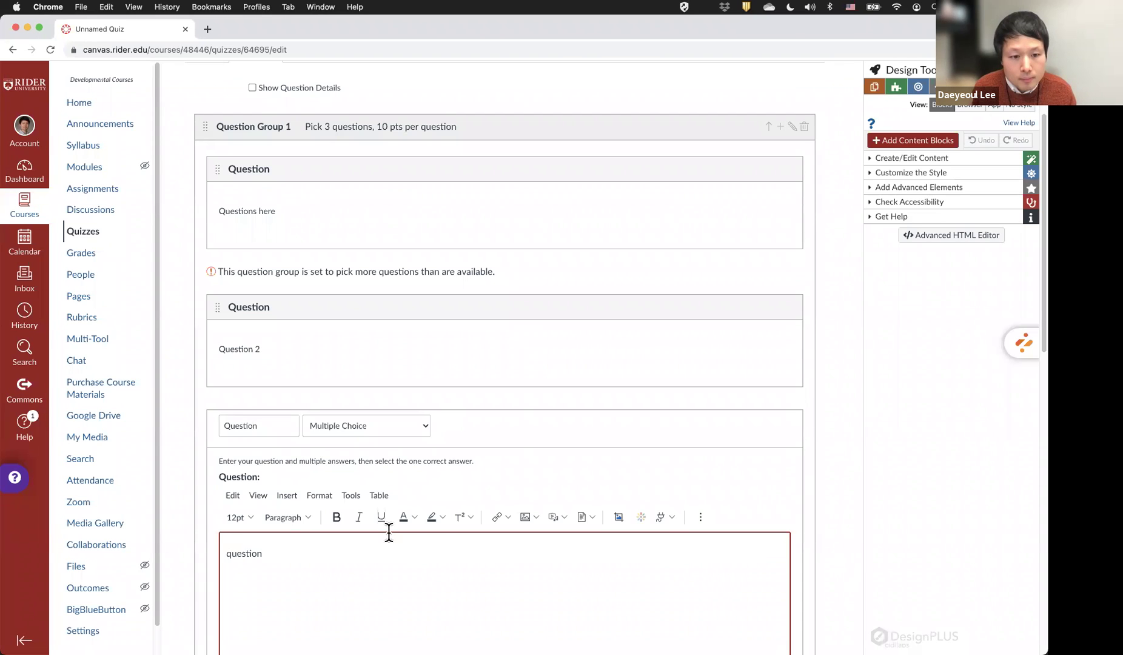
Enter 1 as the correct answer and 2 as a possible answer for the third question, and save it.
scroll(388, 532, down, 10)
click(352, 499)
text(1)
scroll(407, 514, down, 1)
click(406, 513)
text(2)
scroll(406, 511, down, 4)
scroll(400, 512, down, 3)
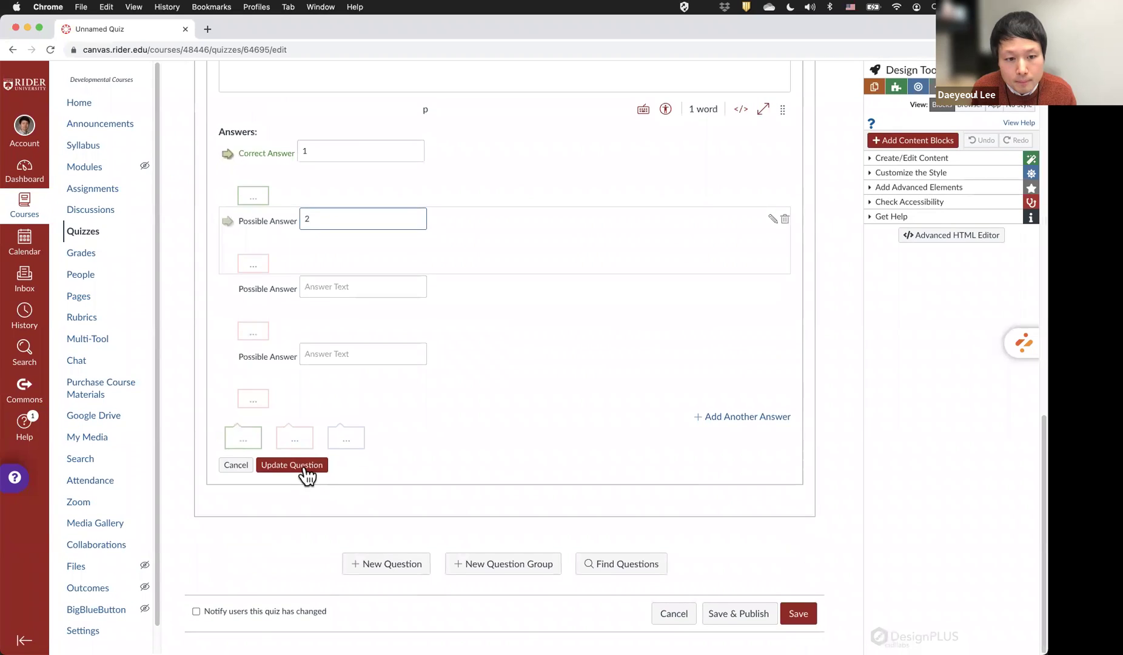
click(305, 471)
Add a fourth Multiple Choice question to Question Group 1 with the text "one more".
scroll(437, 456, up, 3)
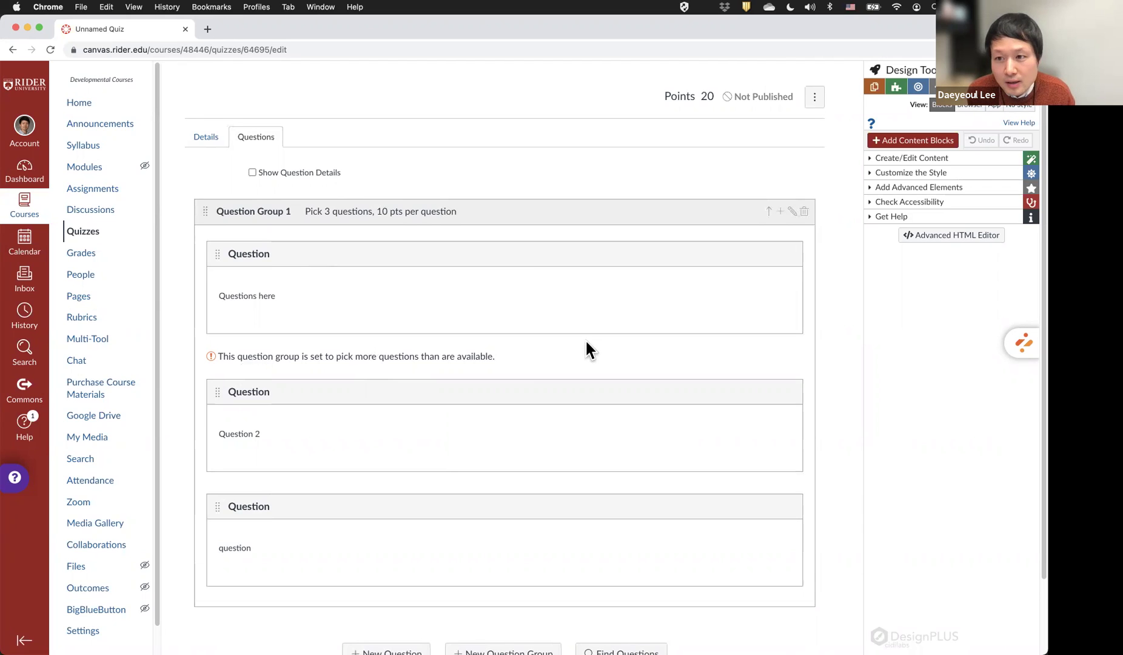
scroll(459, 212, down, 1)
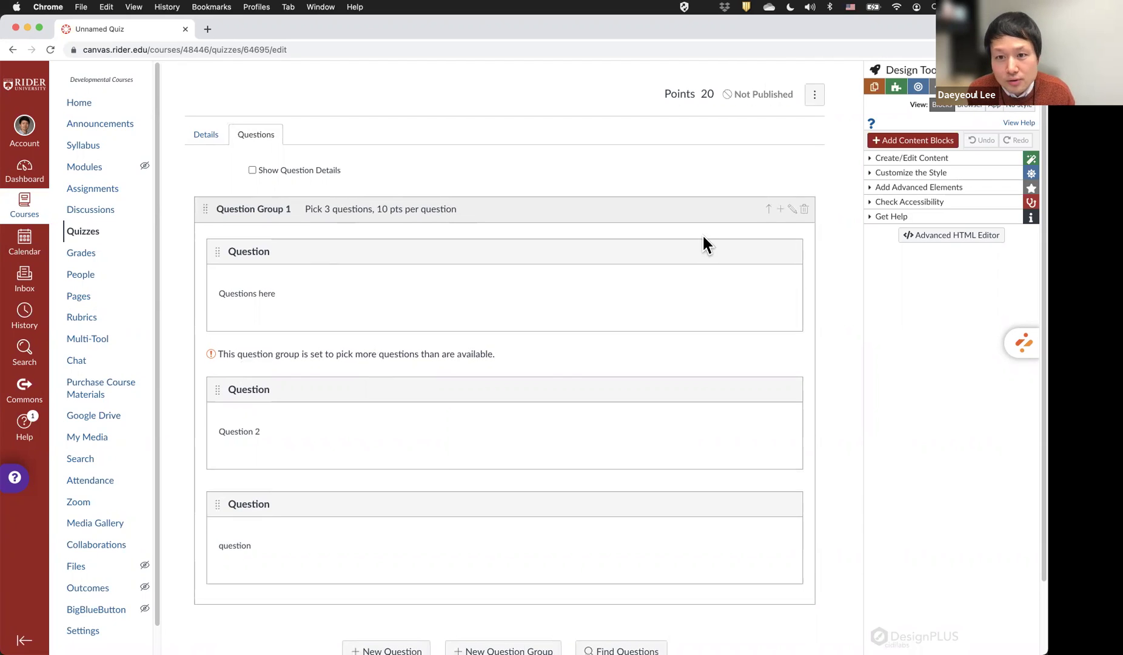
click(780, 209)
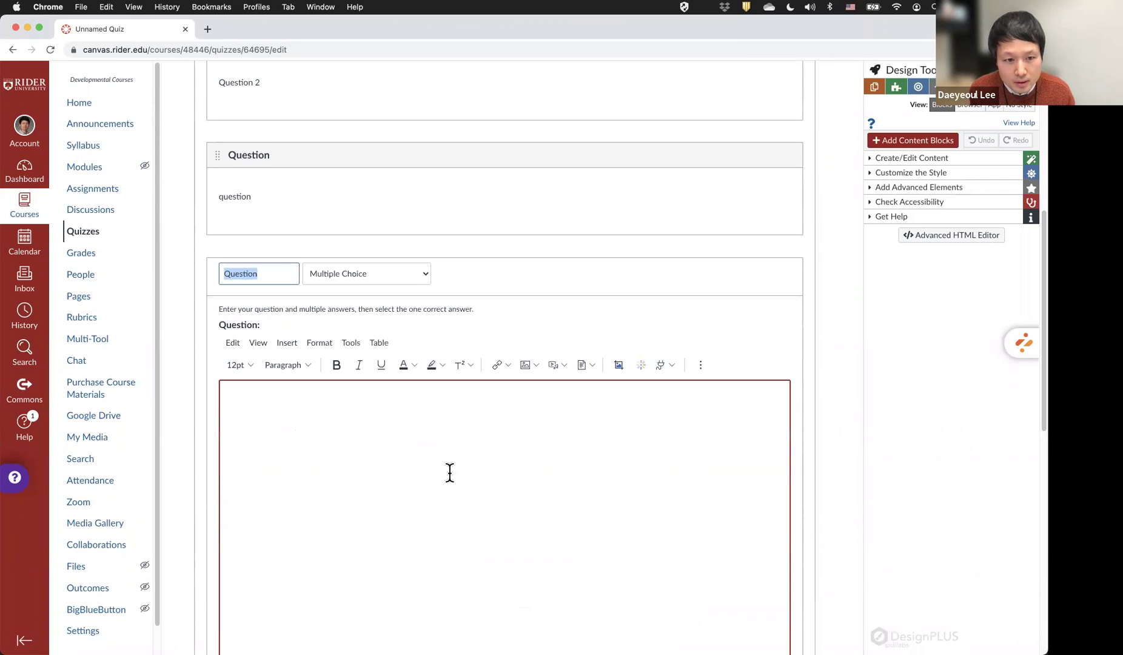
text(one more)
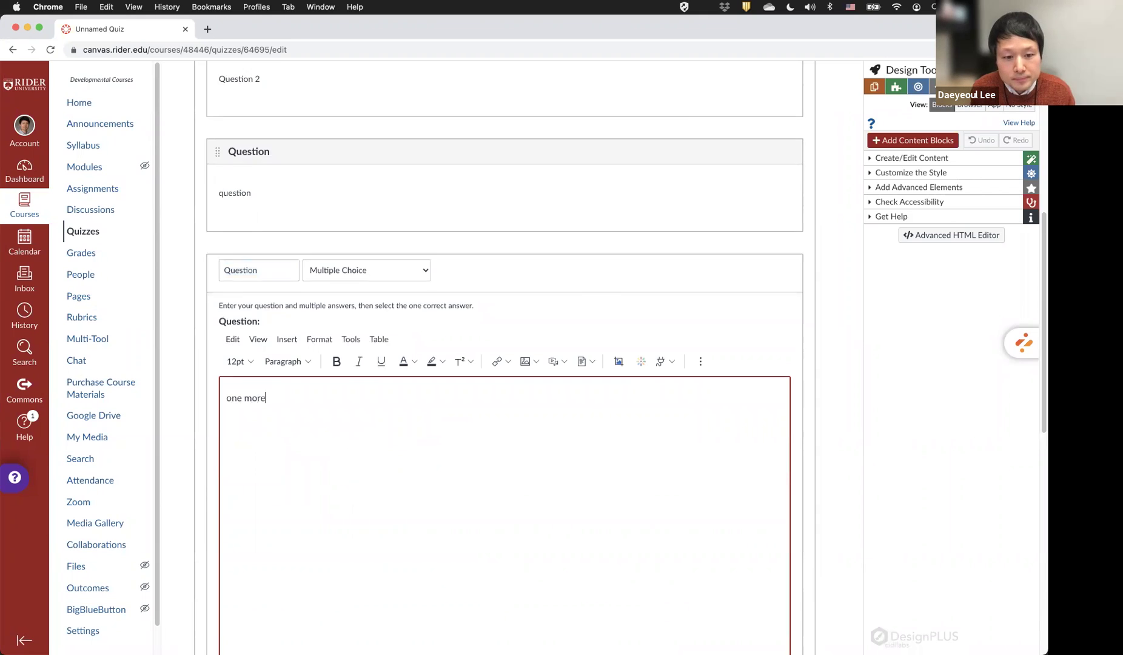
Enter 2 as the correct answer and 3 as a possible answer for the "one more" question, and save it.
scroll(253, 297, down, 5)
click(325, 254)
text(2)
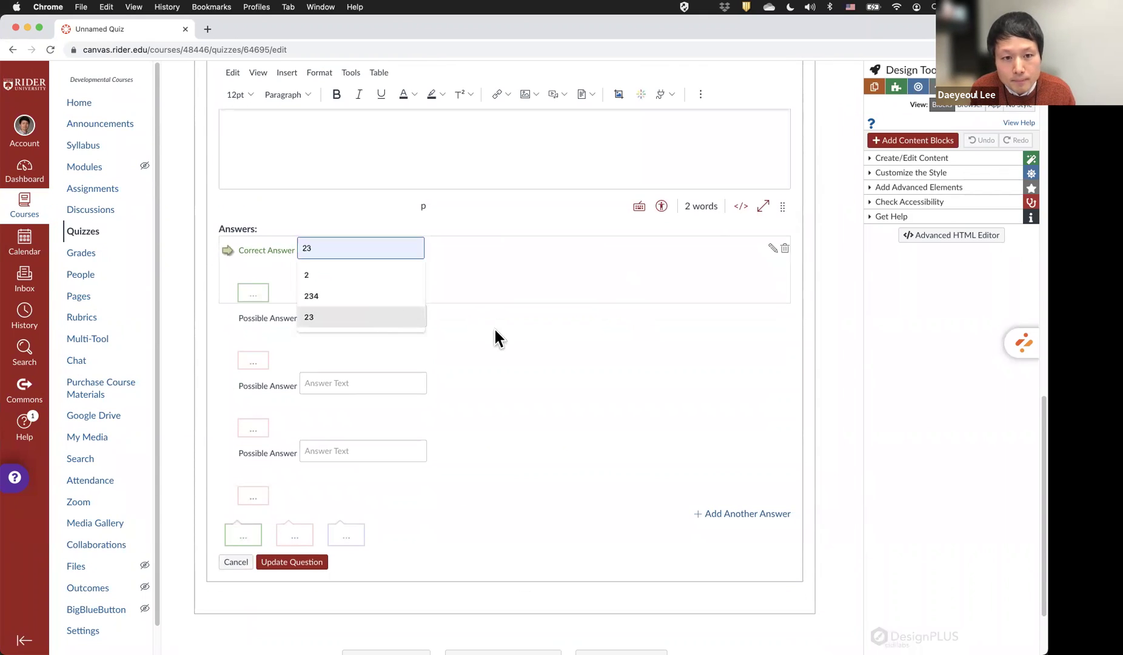
click(388, 320)
text(3)
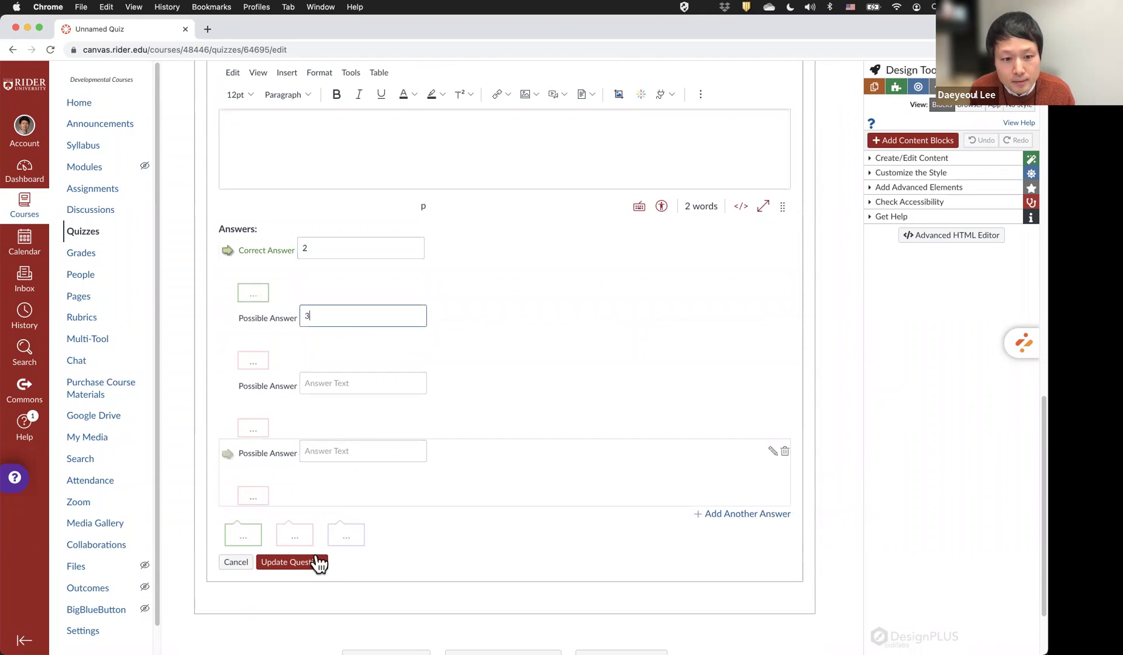
click(289, 561)
Show the question details and review the answer choices and correct answers of every question in Question Group 1.
scroll(553, 473, up, 10)
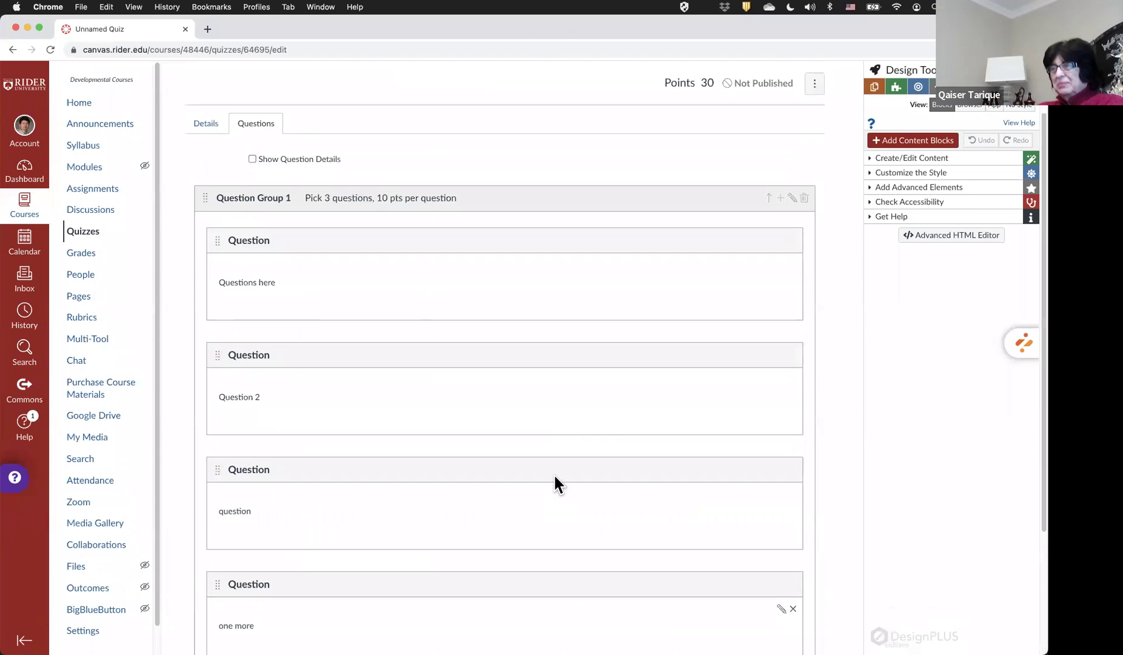
scroll(553, 473, down, 2)
scroll(552, 475, up, 2)
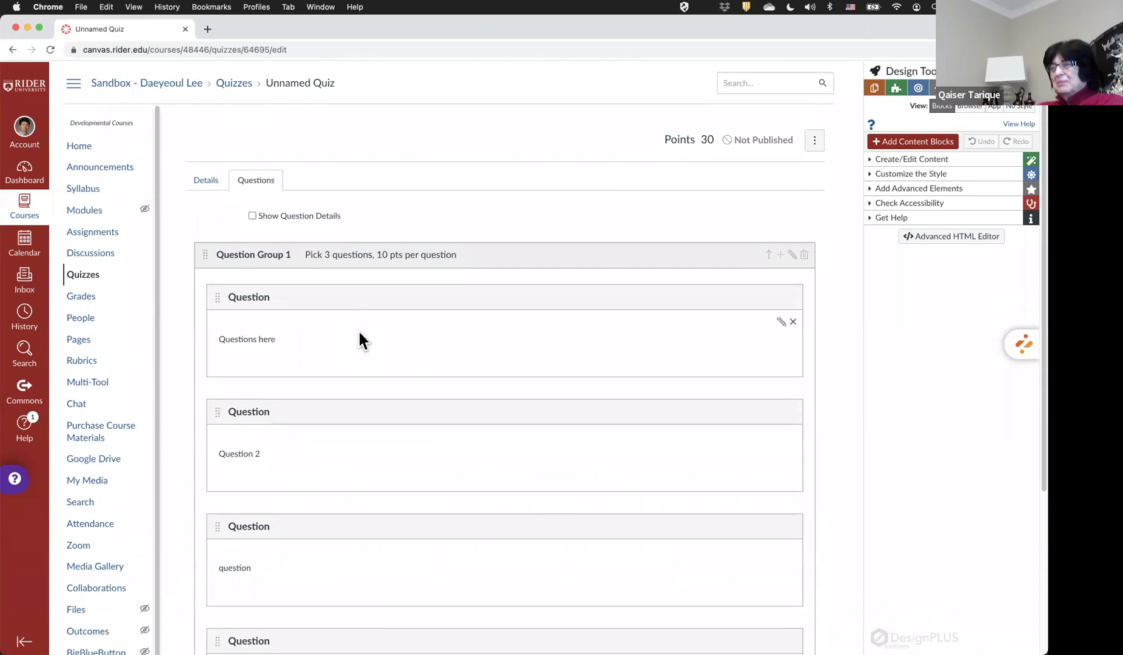
scroll(288, 207, down, 1)
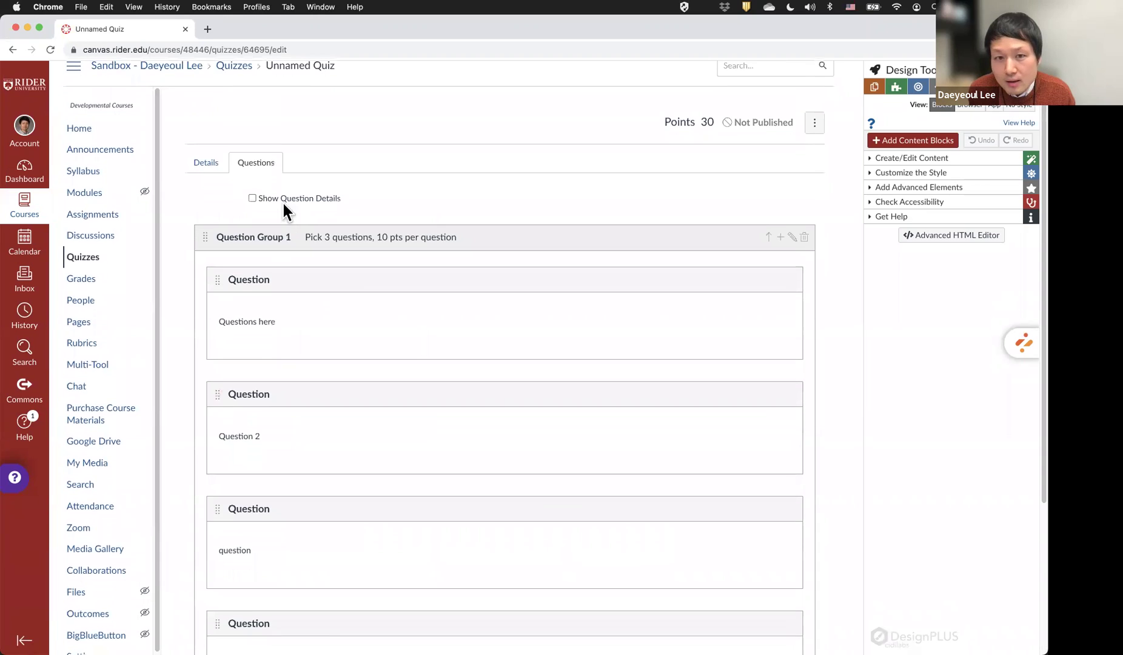
click(252, 198)
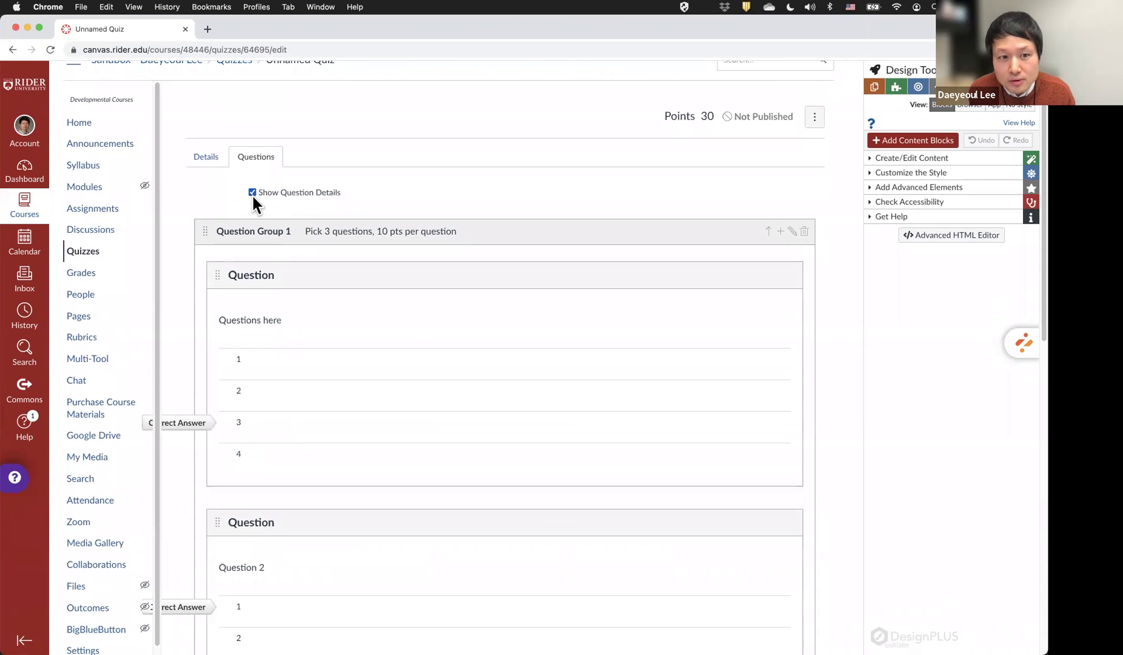
scroll(398, 339, down, 5)
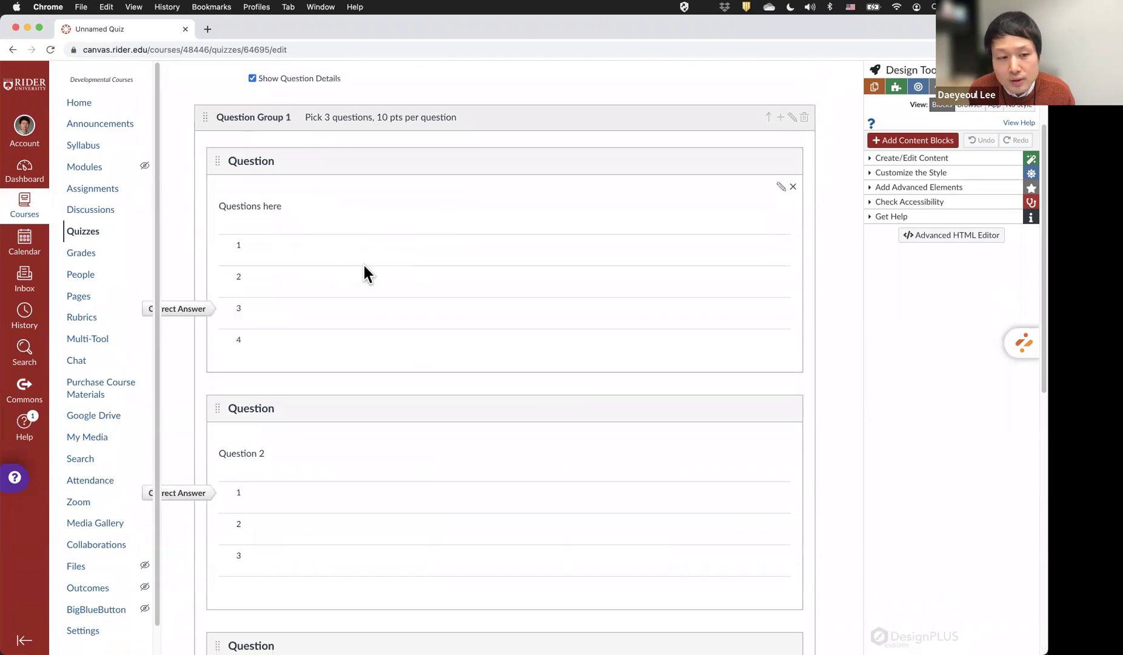
scroll(366, 274, down, 20)
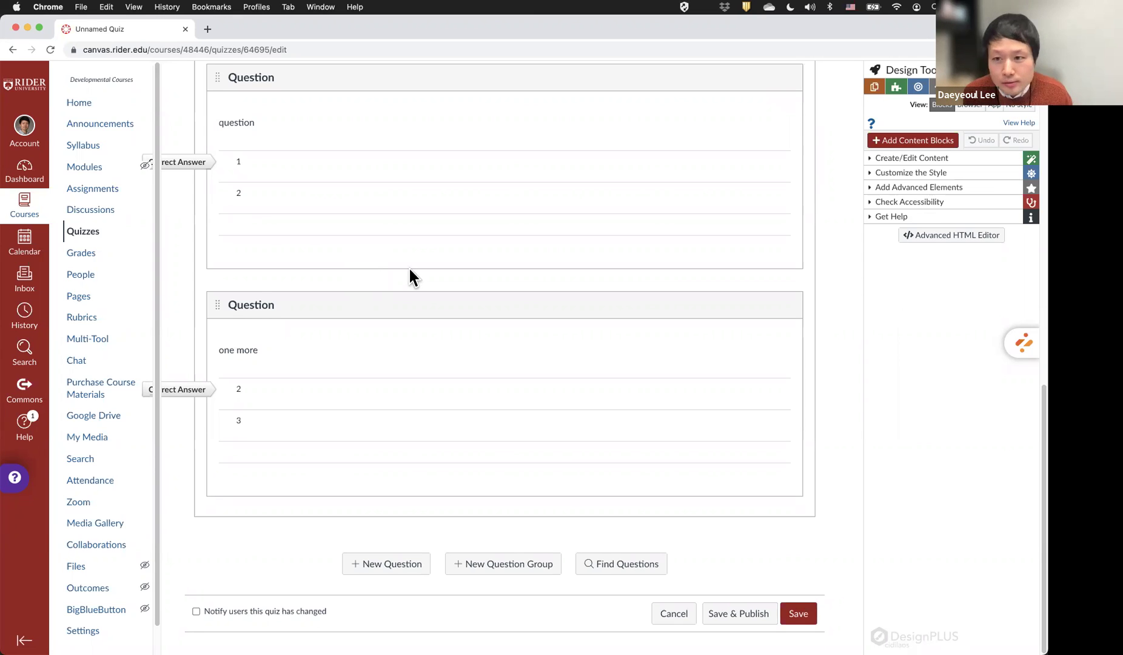
Examine the question banks available for adding existing questions to Question Group 1, and close the finder without adding any.
click(624, 567)
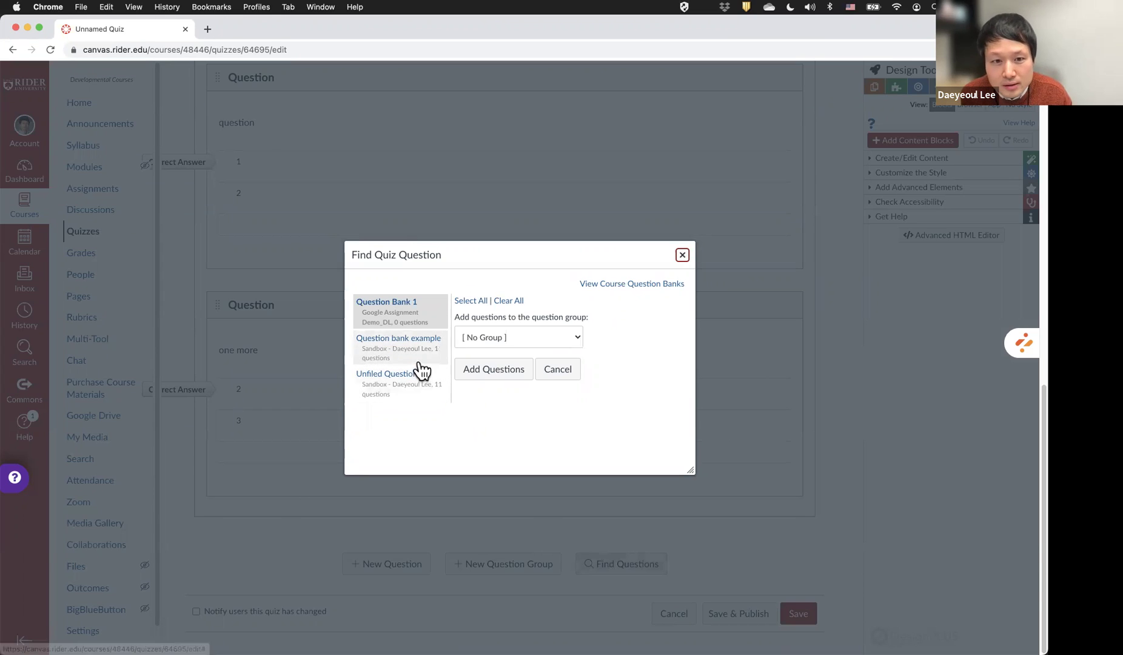
click(552, 338)
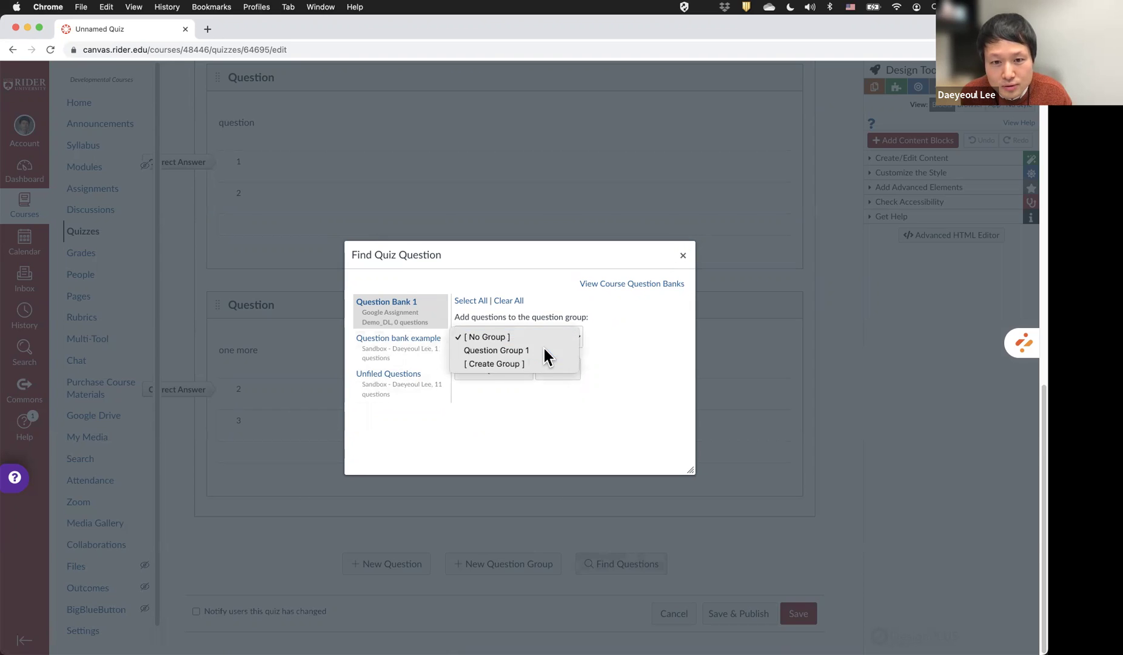
click(544, 351)
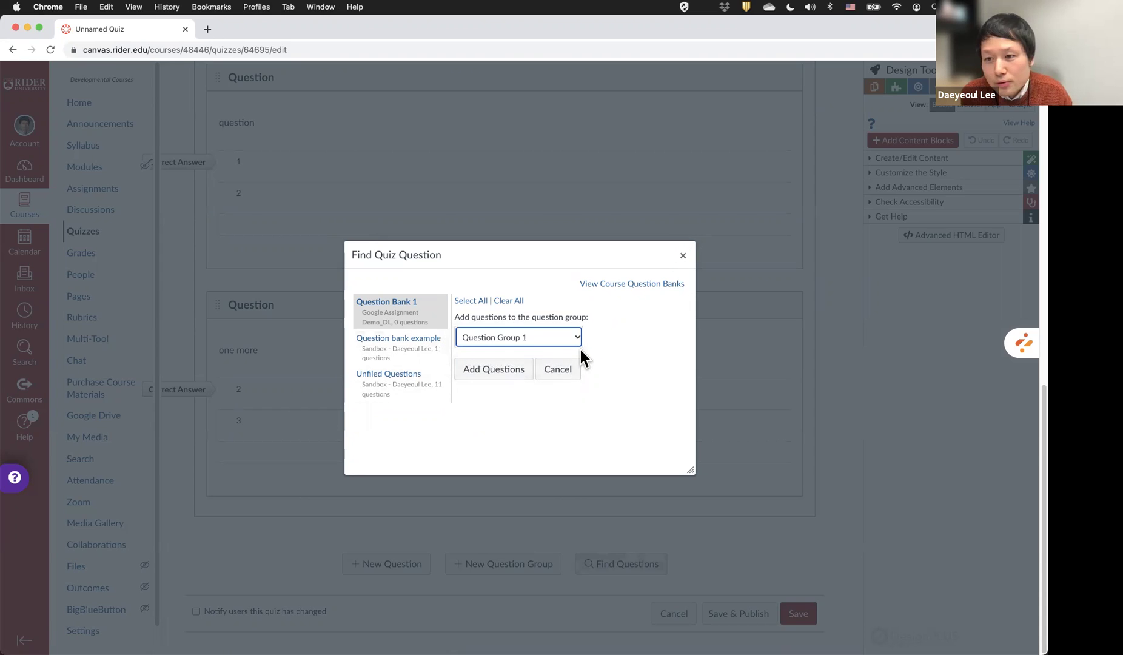
click(682, 255)
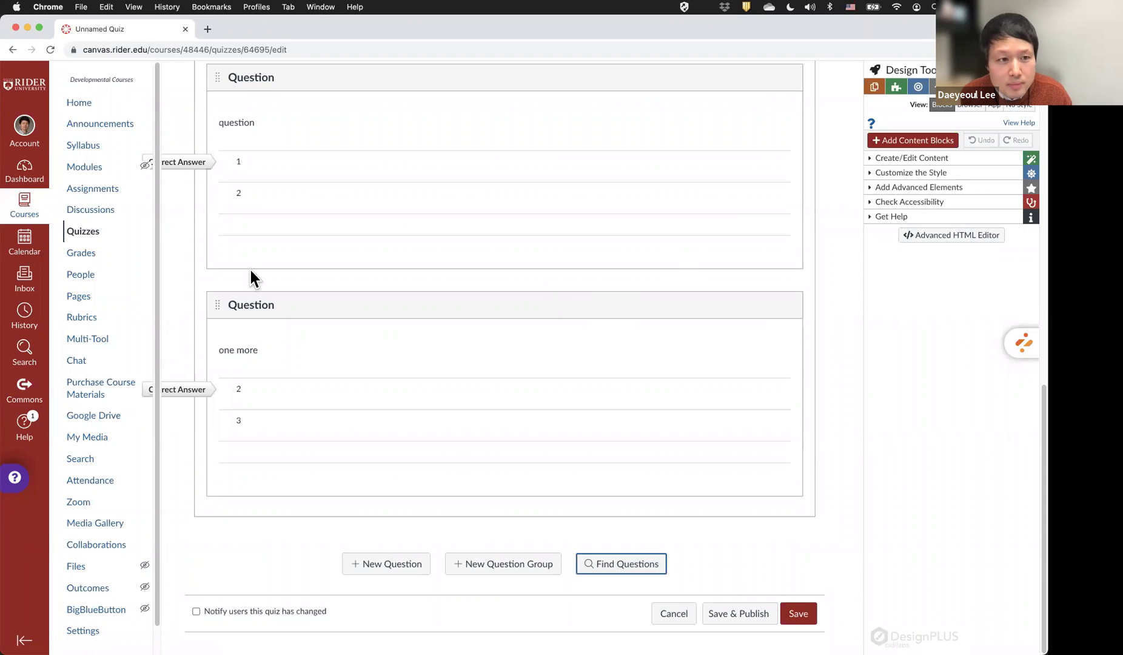
Return to the course's list of quizzes.
click(90, 237)
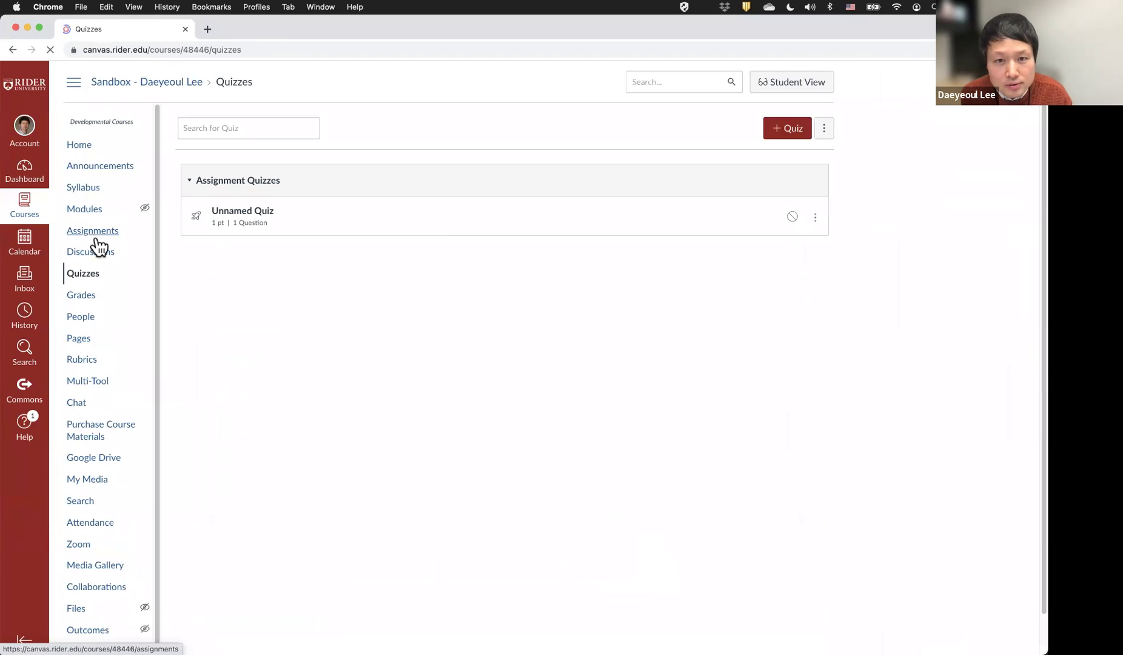
Open the course's question bank management and add a new bank named "Question bank 00".
click(823, 130)
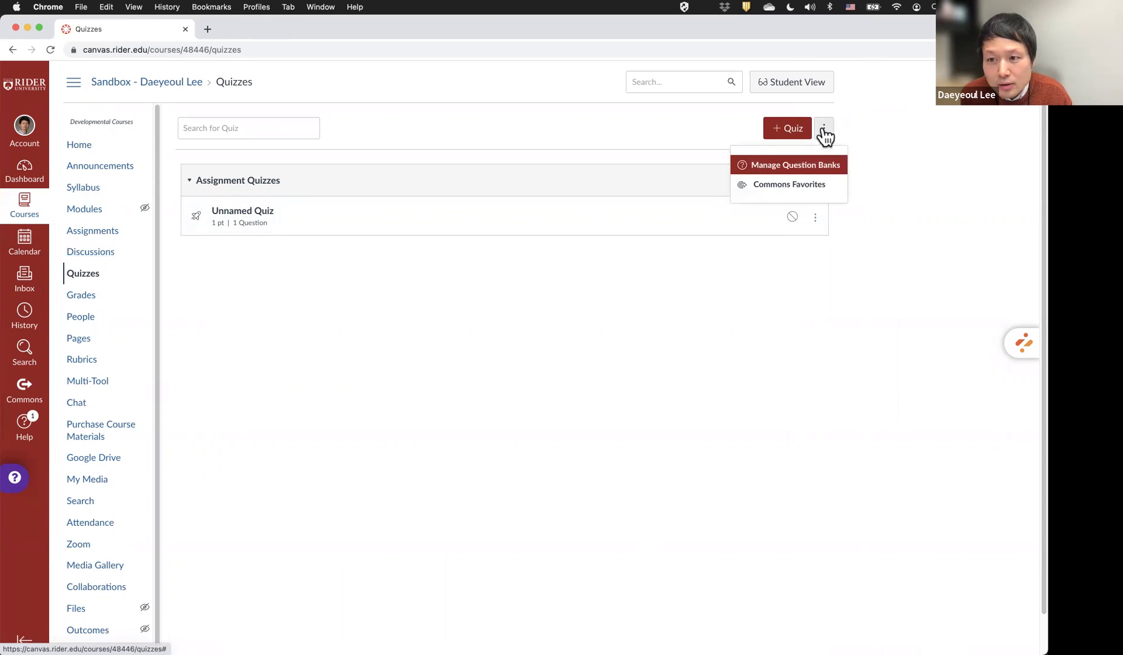
click(809, 166)
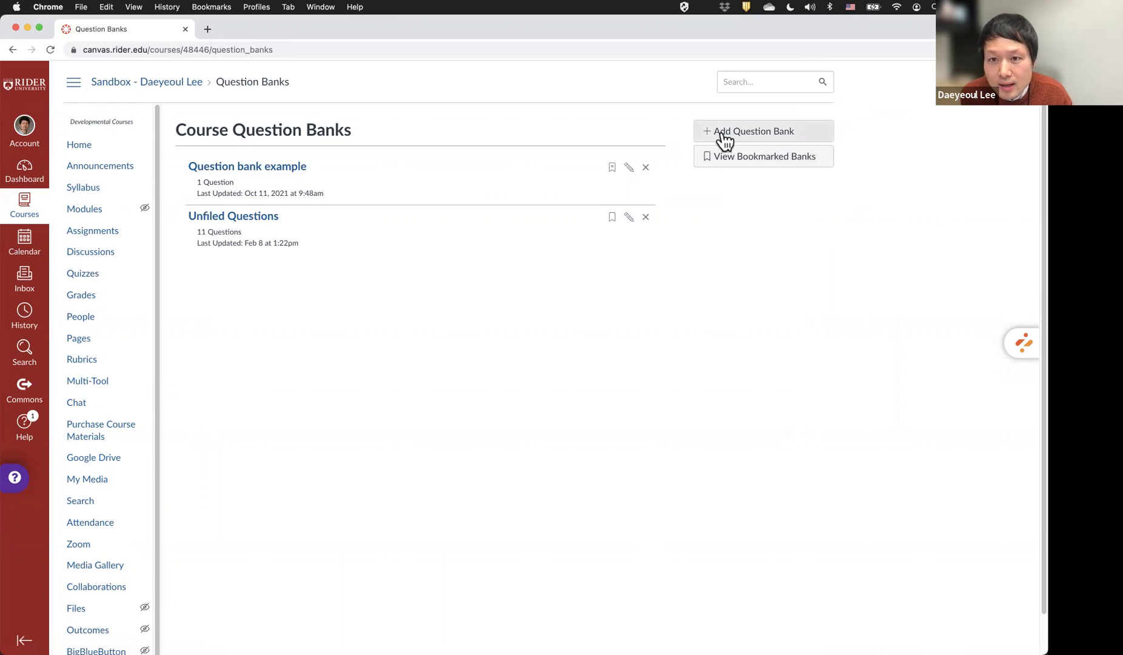
click(744, 132)
click(303, 168)
triple_click(318, 168)
text(Q)
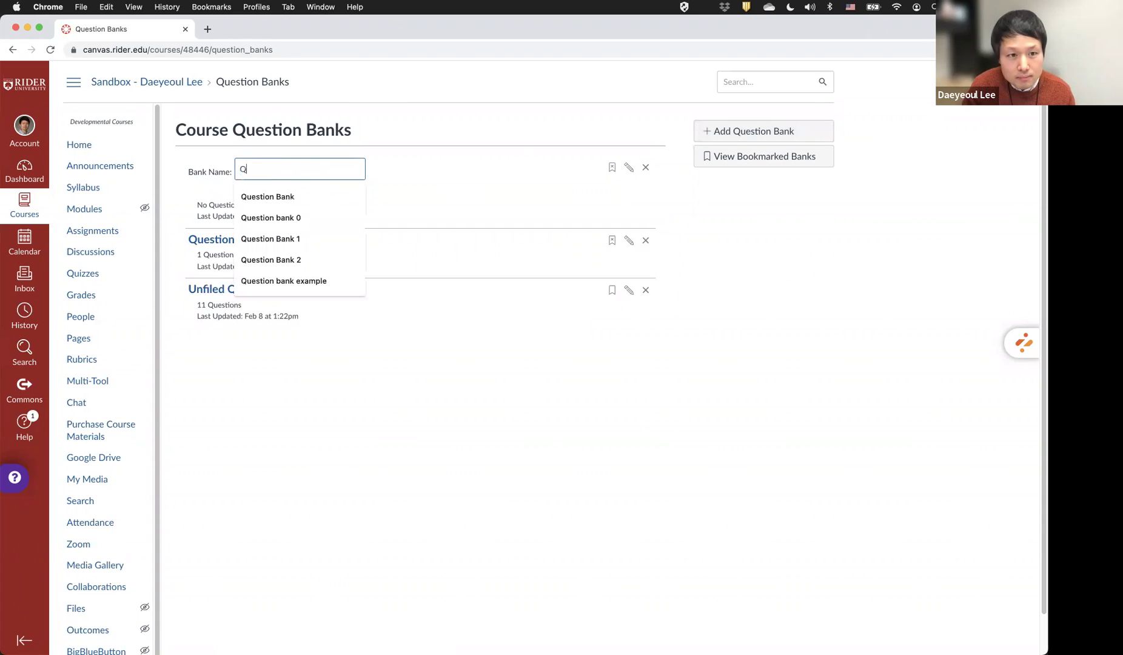
text(uestion bank)
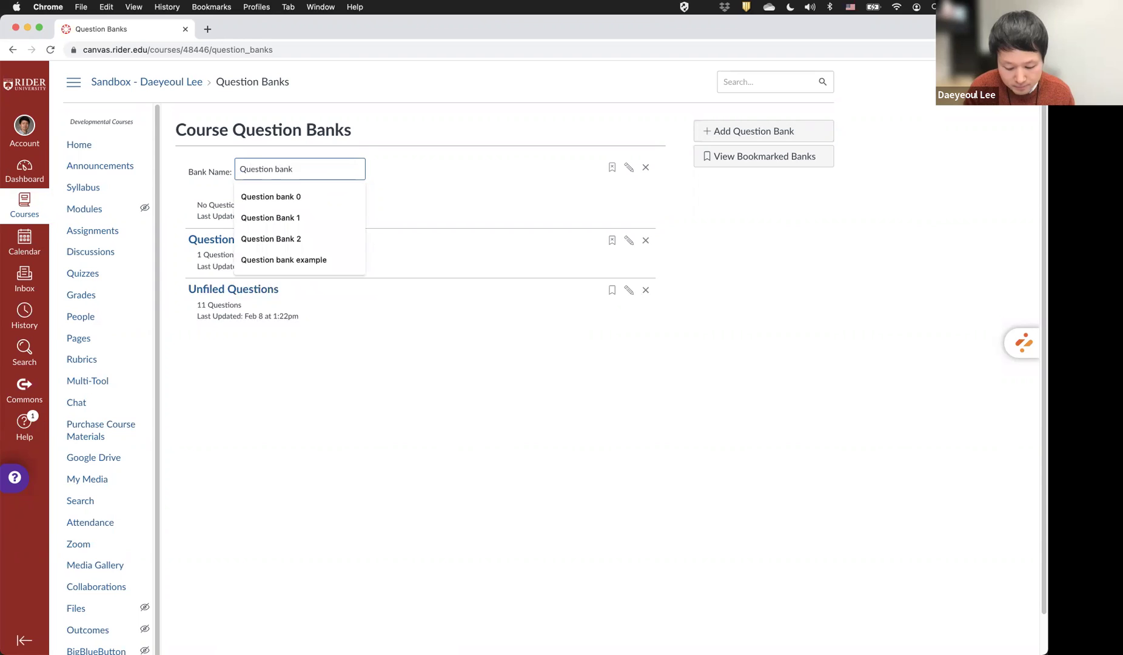
text( 00)
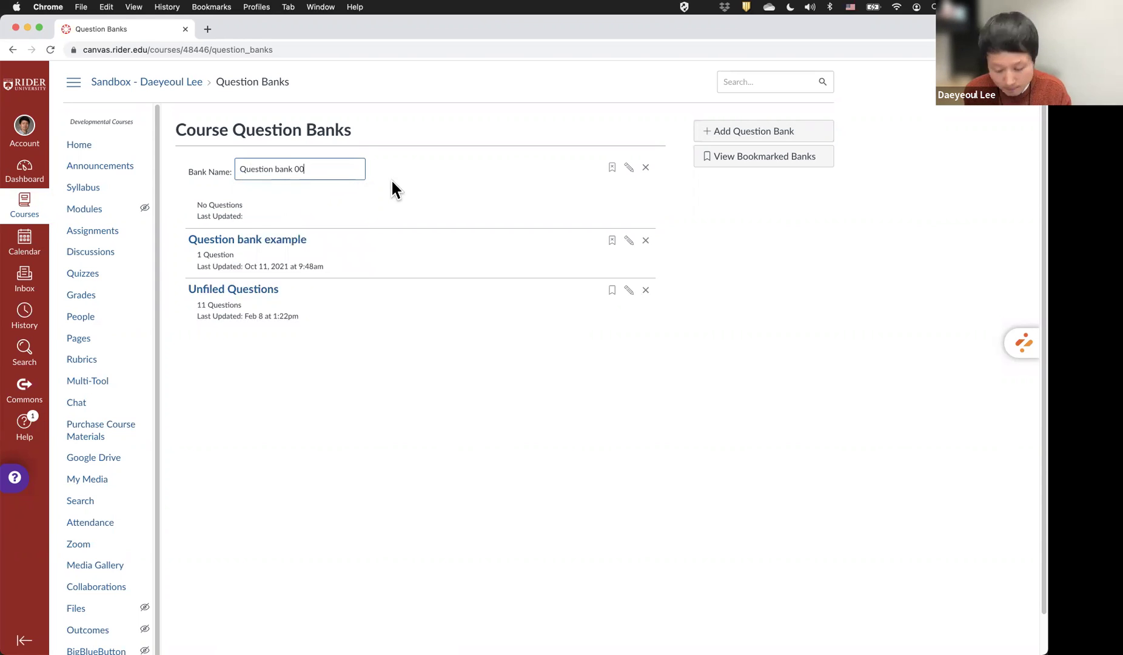
key(Return)
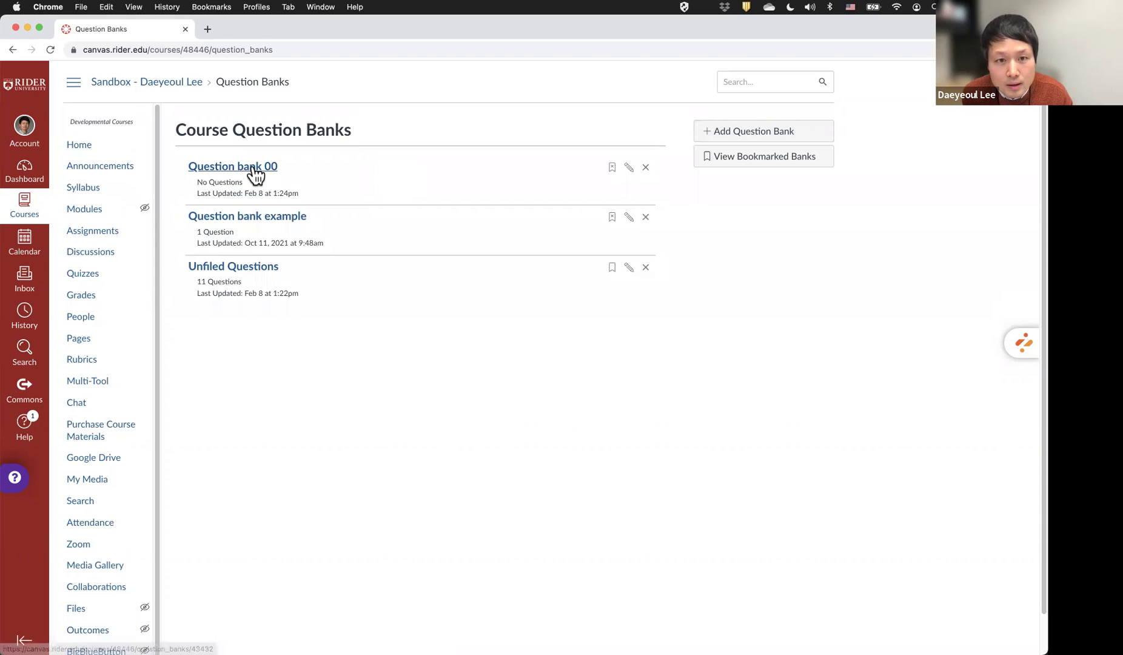
Examine the blank multiple-choice question form in Question bank 00, and return to the course's quiz list without saving a question.
click(252, 173)
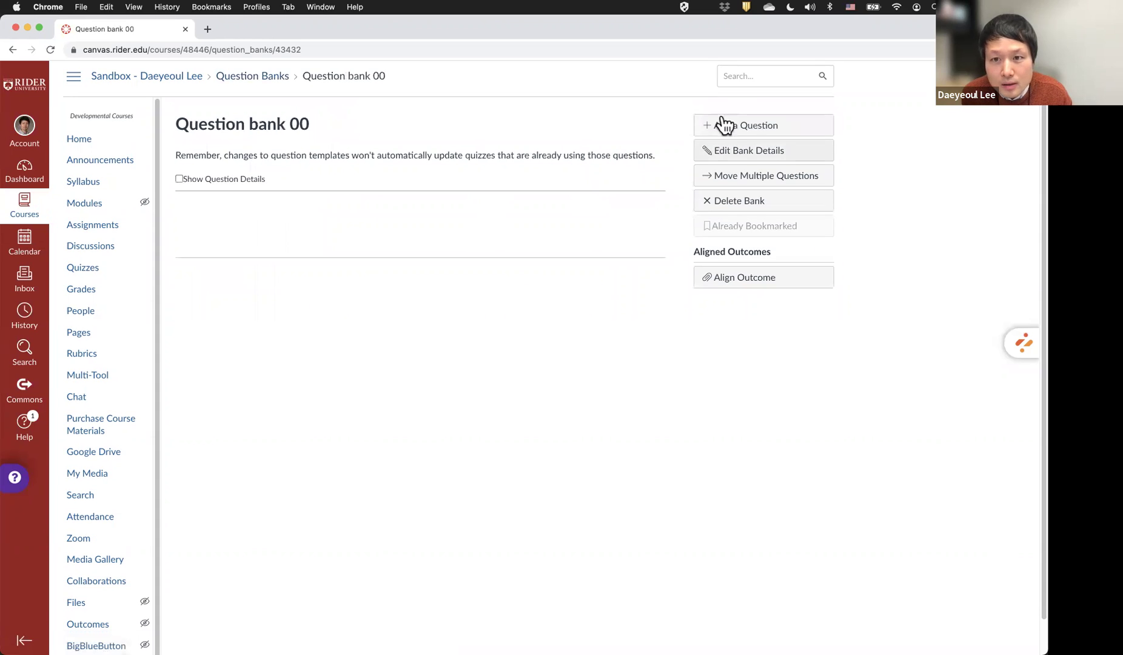
click(748, 129)
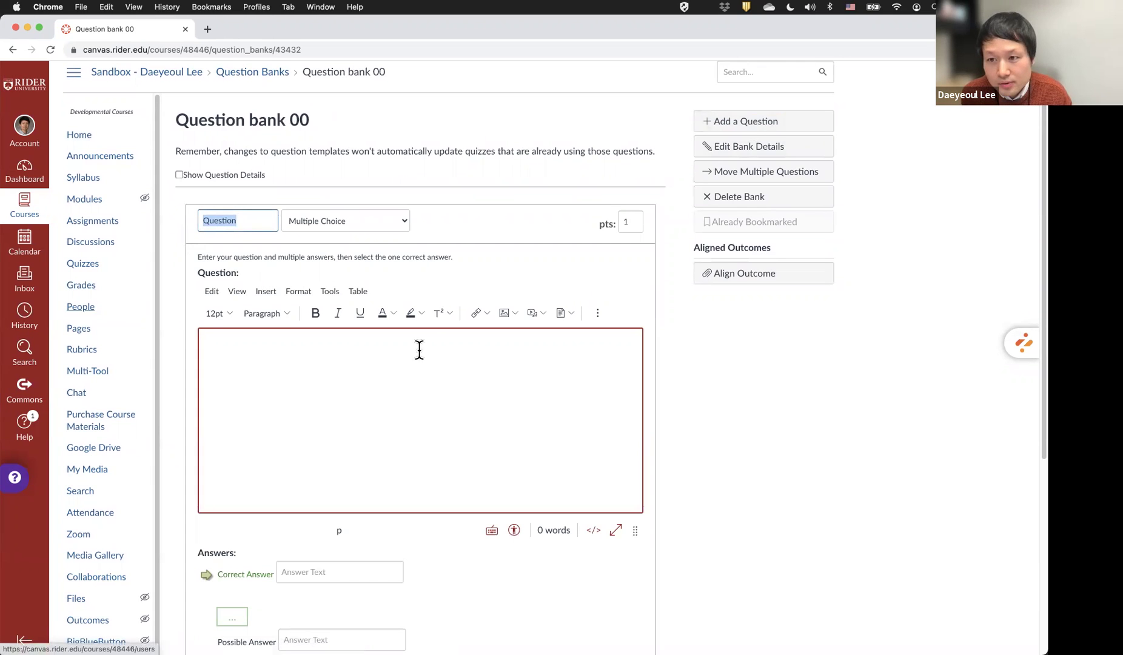
scroll(435, 350, down, 4)
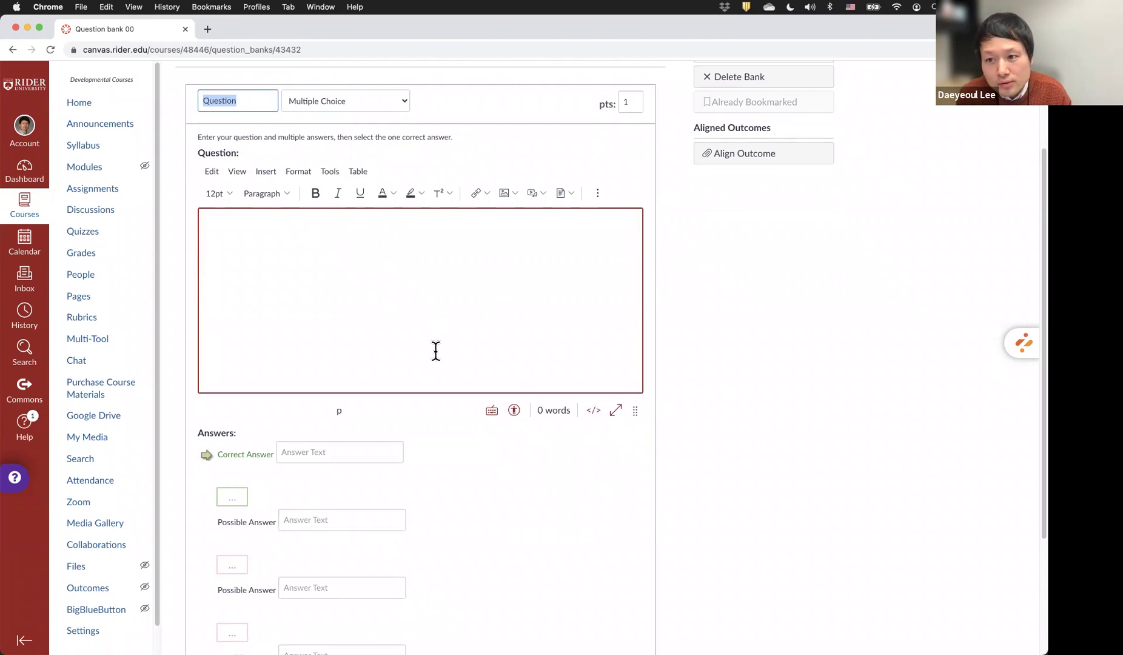
click(94, 236)
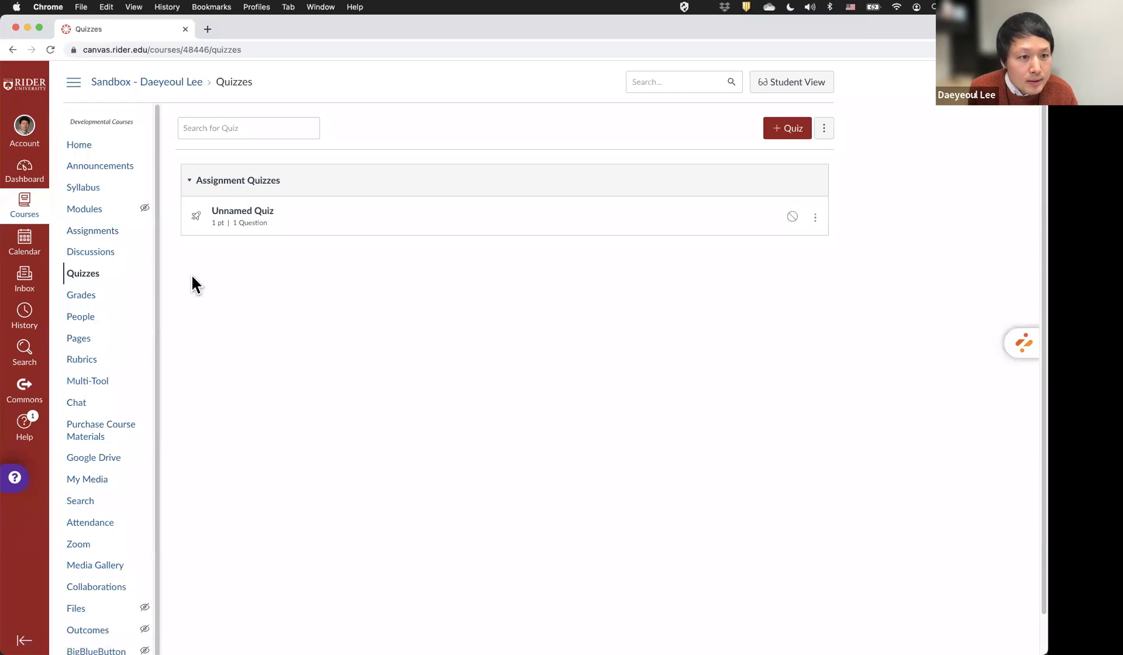
click(85, 276)
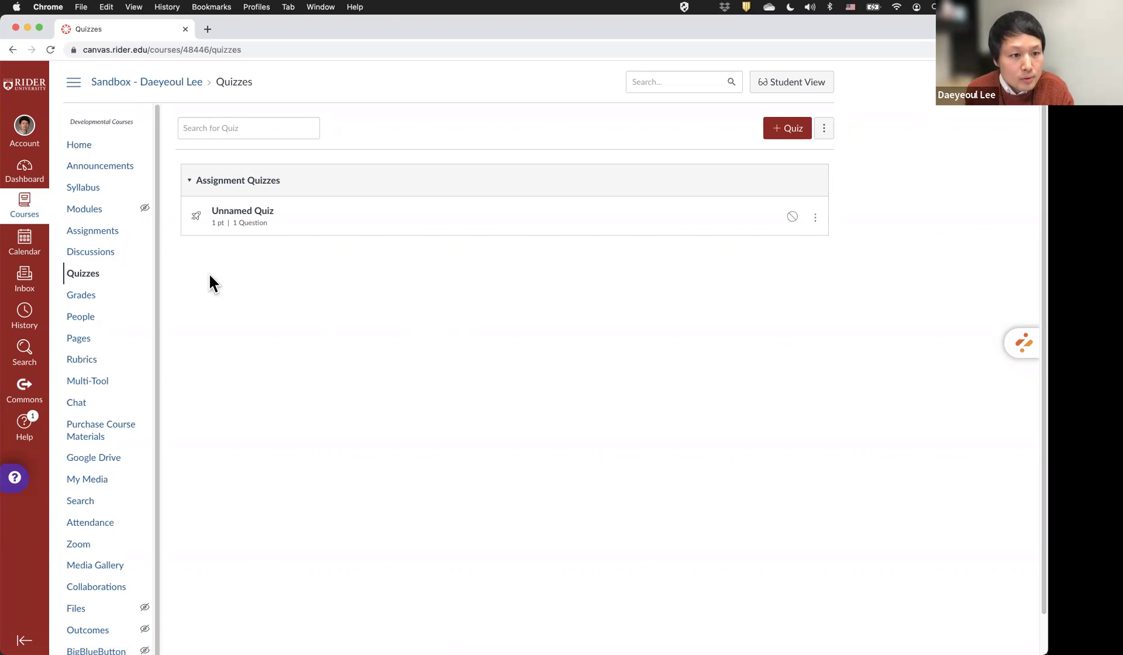
click(97, 276)
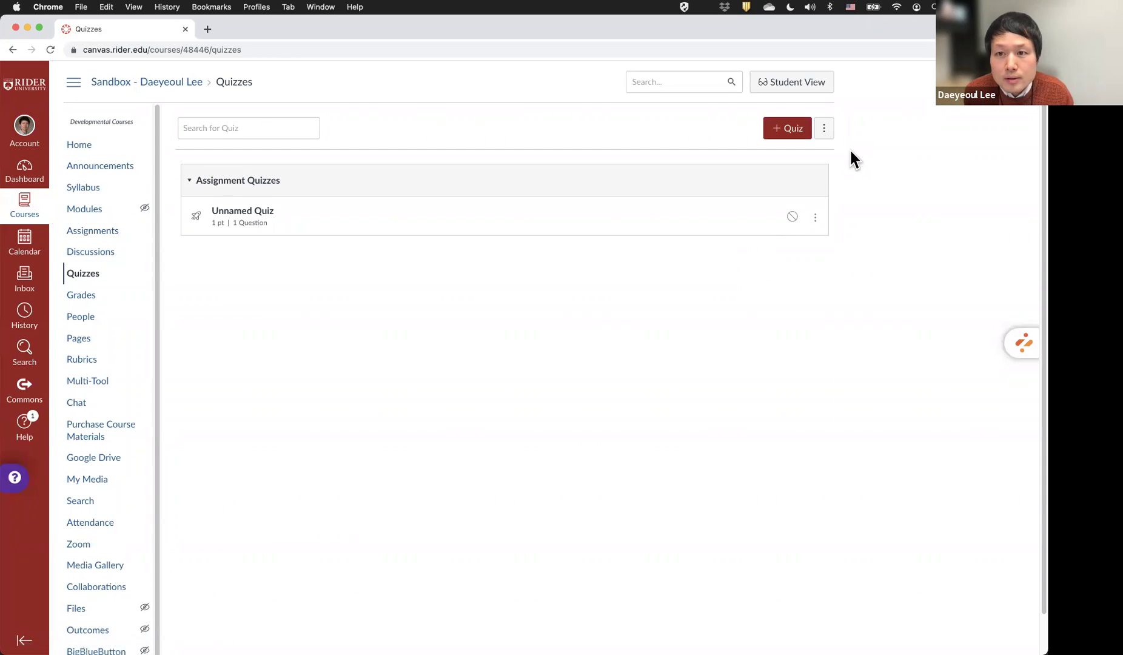
Publish the Unnamed Quiz in the quiz list and open its details page.
key(ctrl+Up)
click(592, 236)
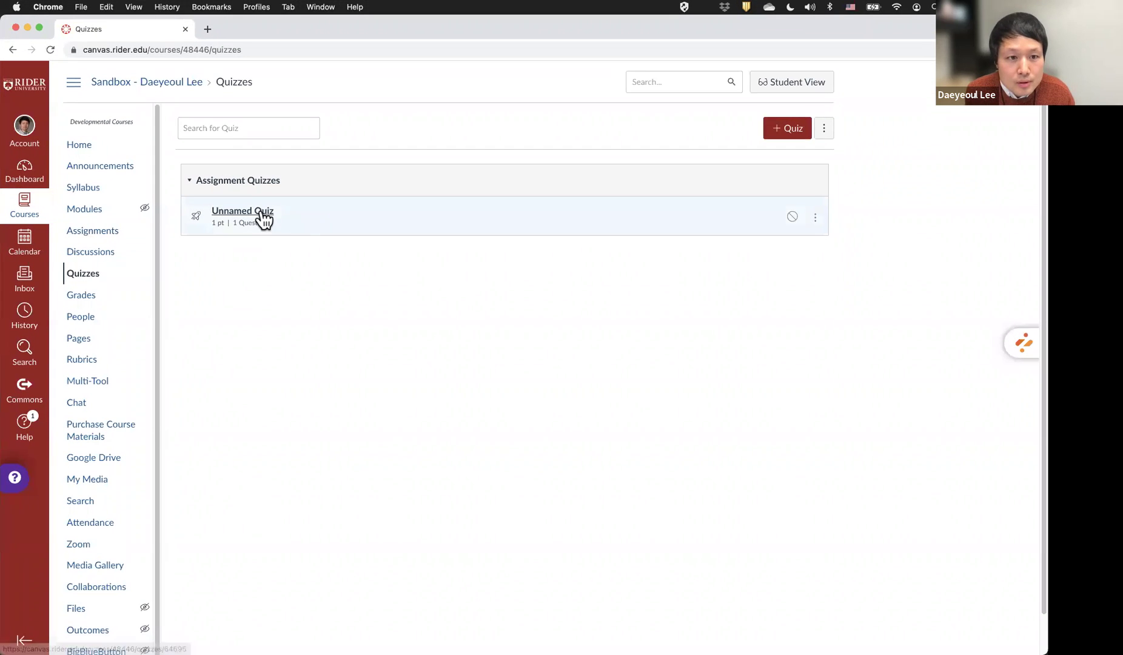
click(260, 219)
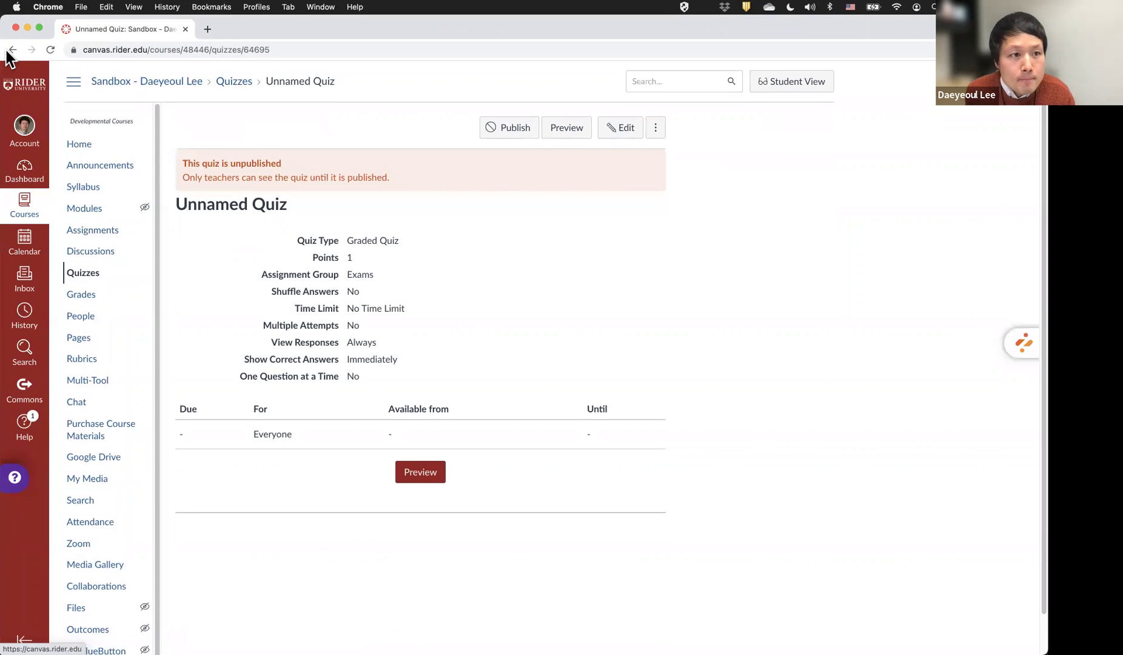
key(super+bracketleft)
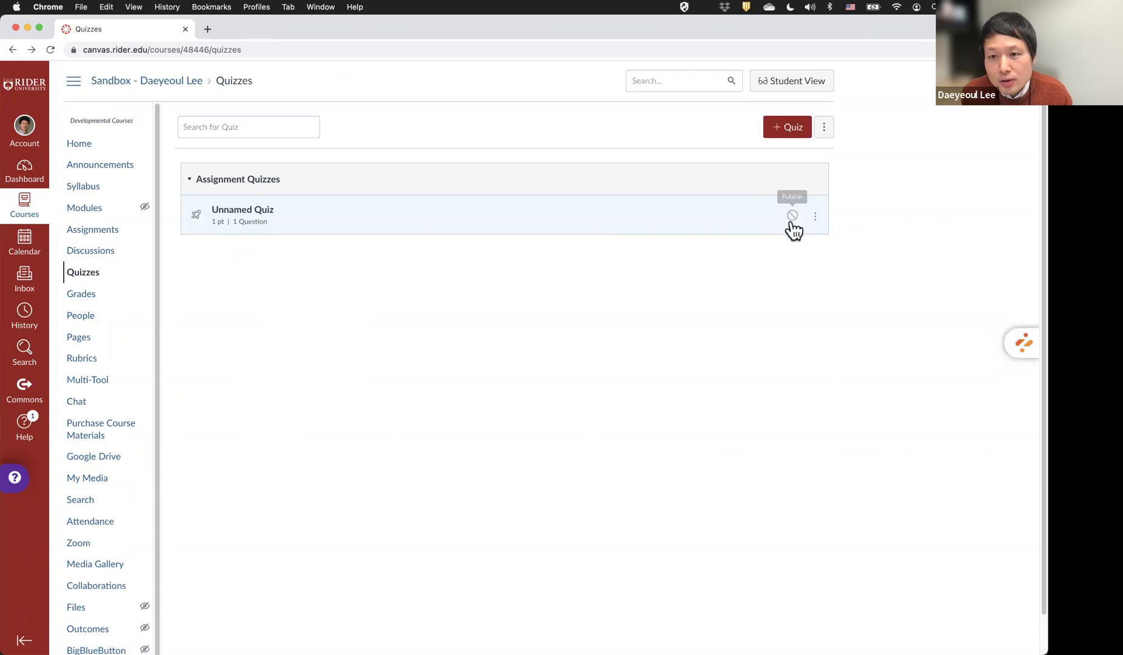
click(791, 216)
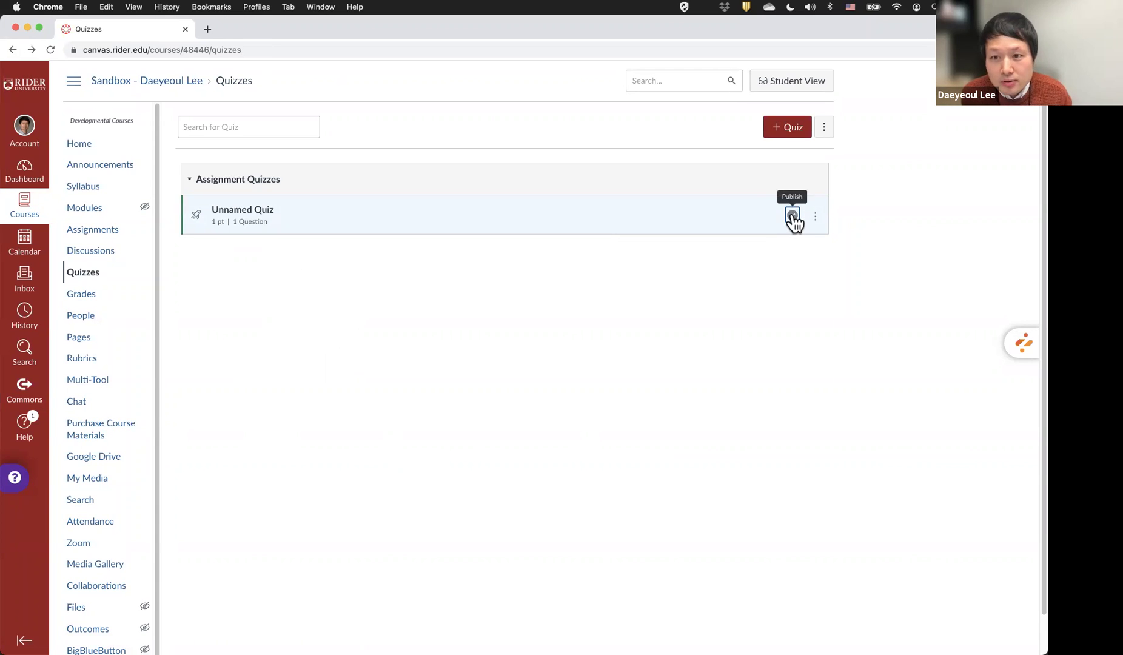
click(257, 210)
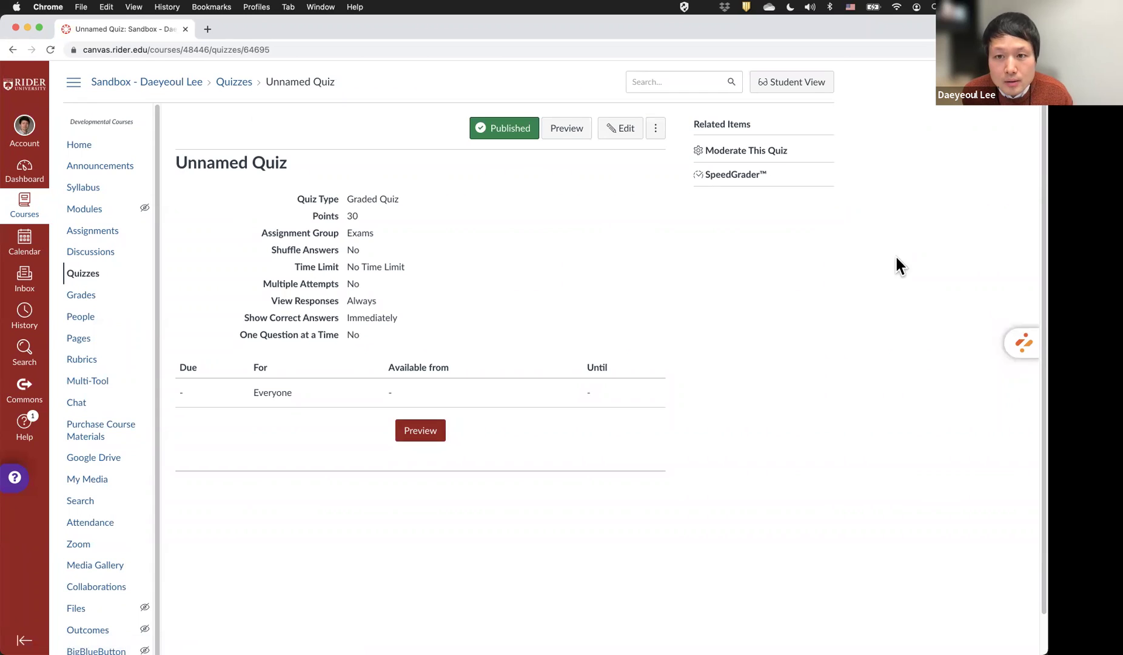
Examine the extension options for the test student in the quiz's moderation page, and close them without saving.
click(767, 152)
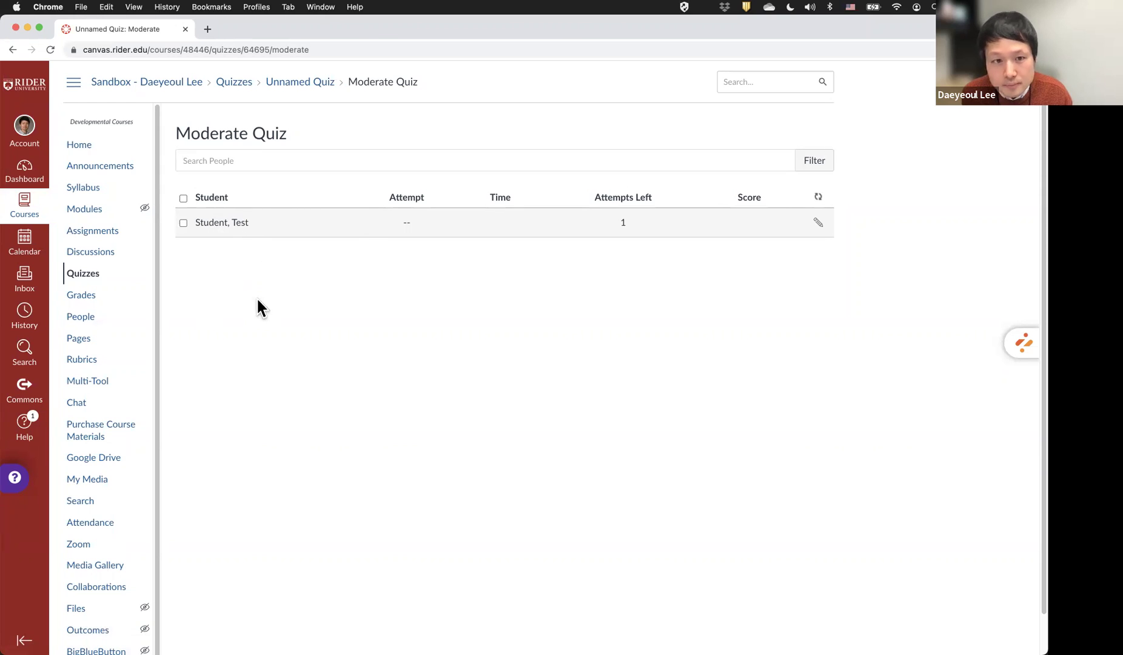
click(183, 223)
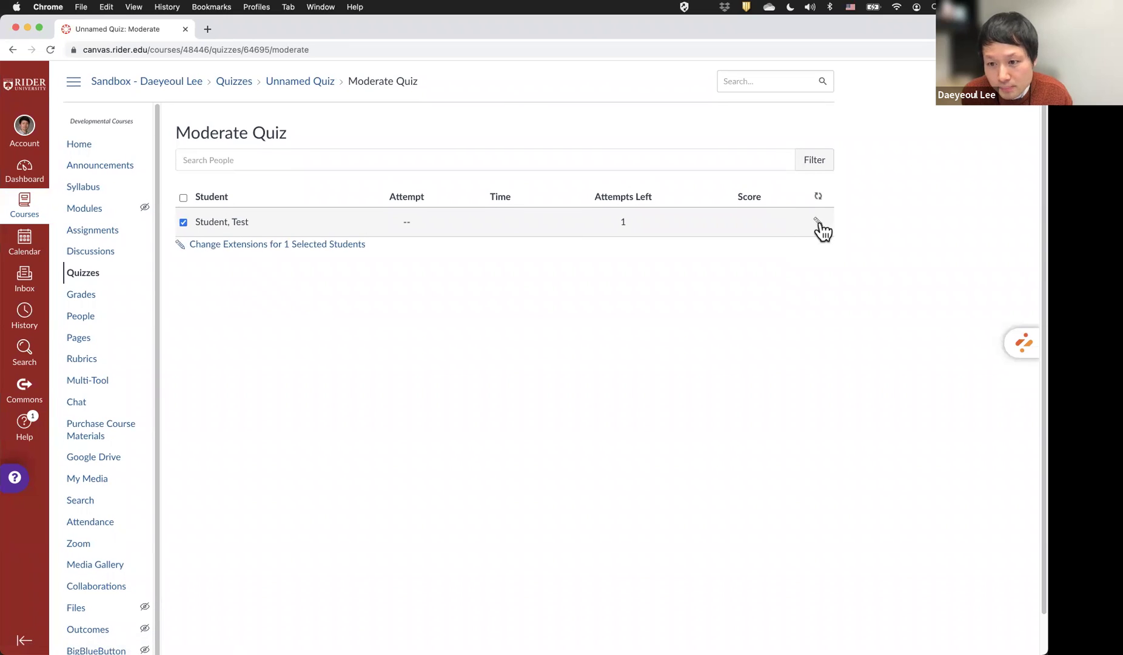
click(352, 244)
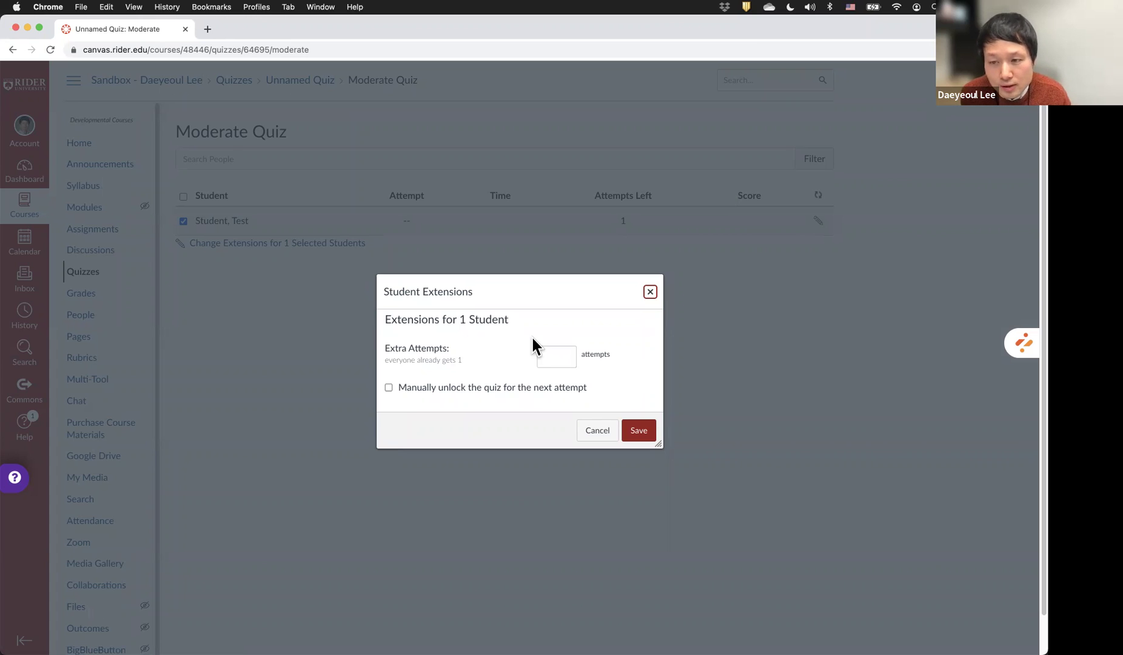
scroll(528, 362, up, 1)
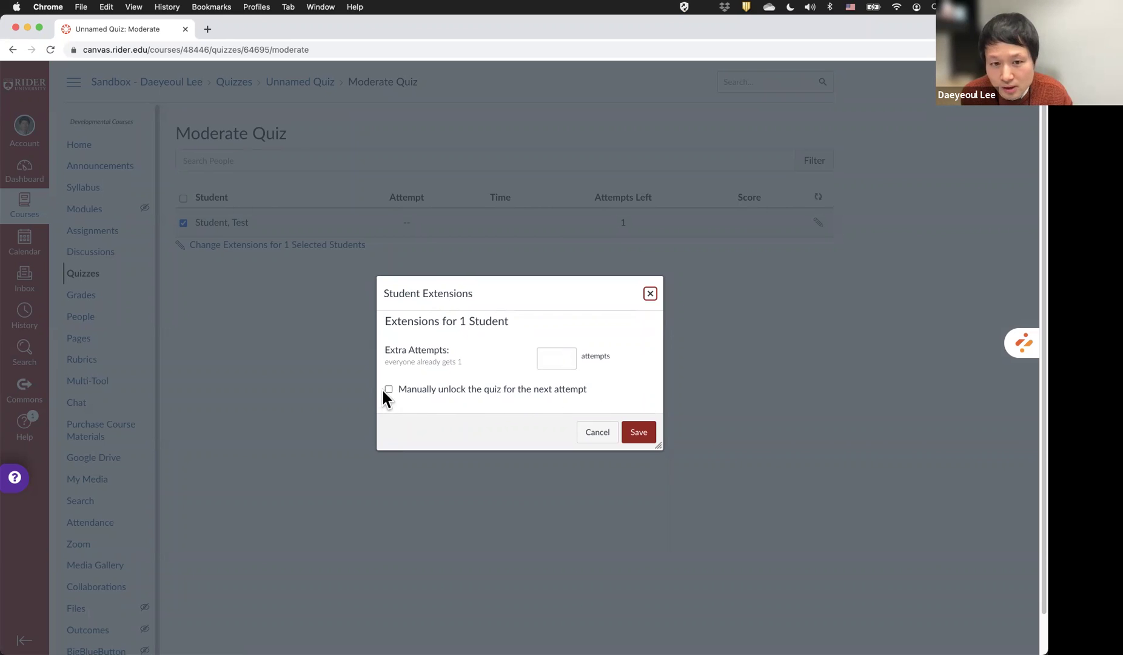
click(649, 294)
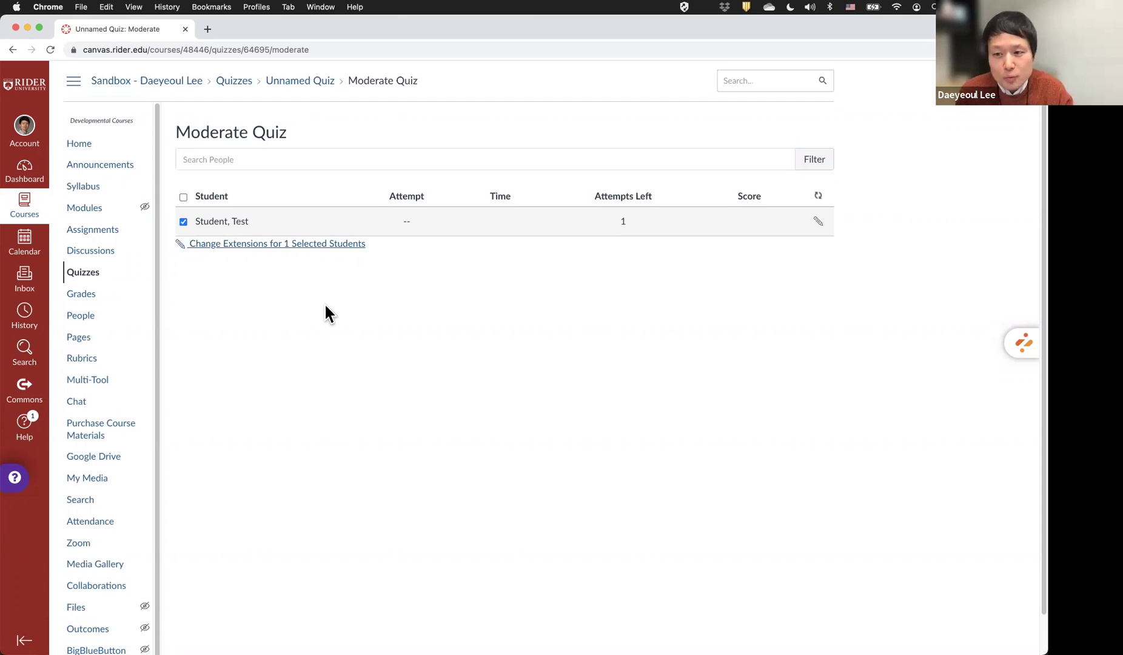
Go to the course settings and show the list of feature options.
click(79, 150)
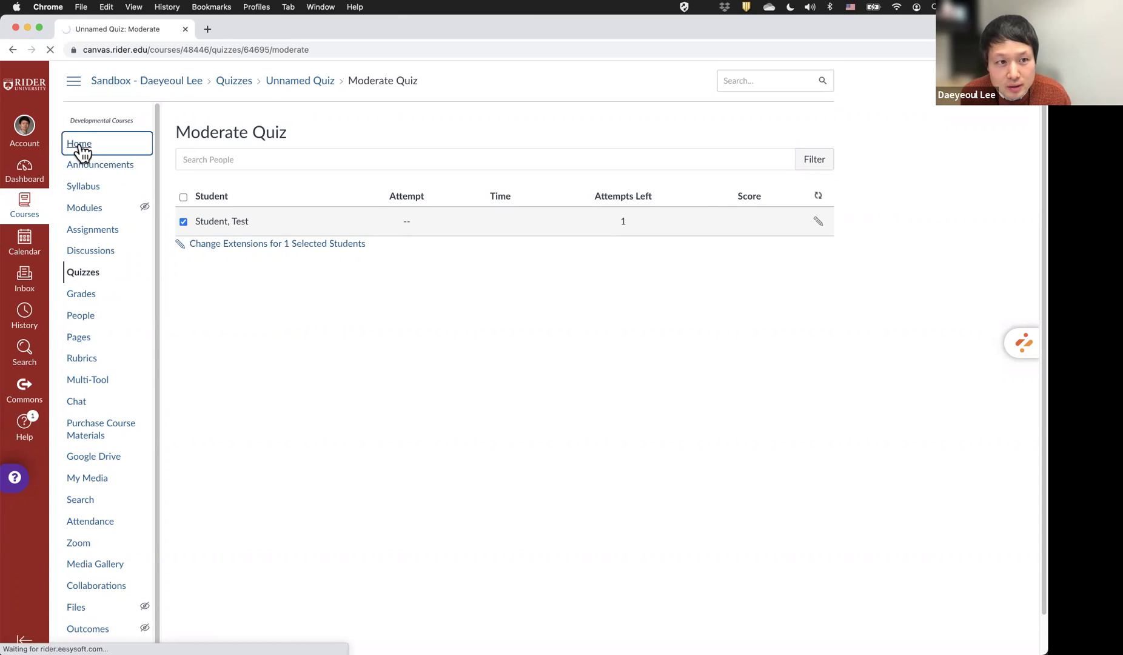
scroll(109, 485, down, 1)
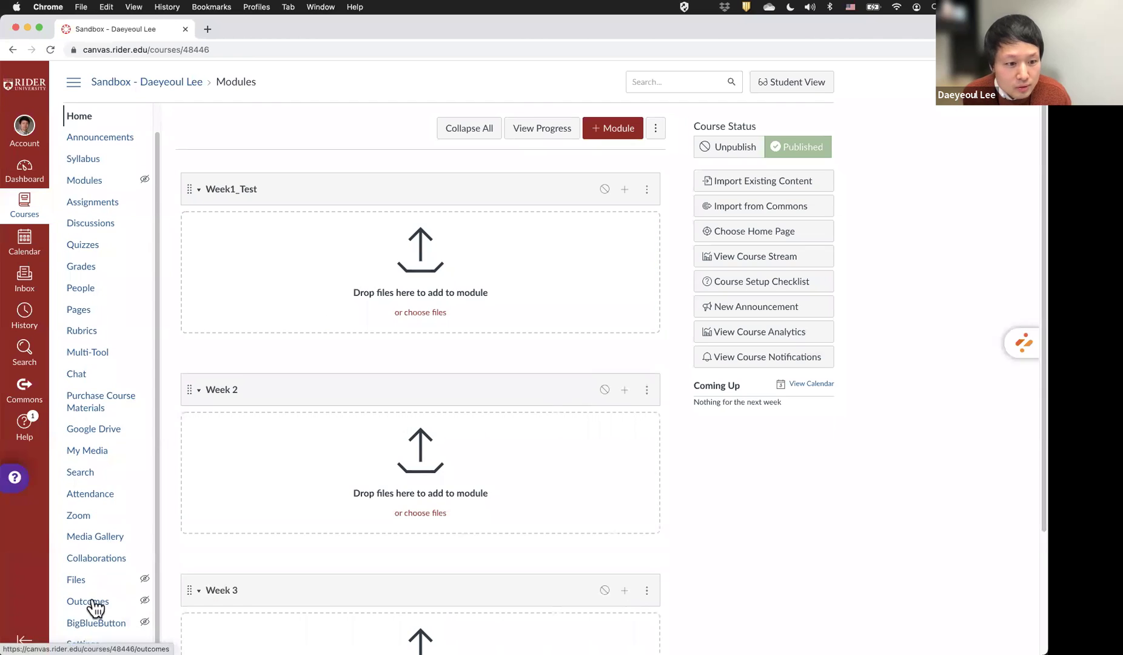
click(80, 641)
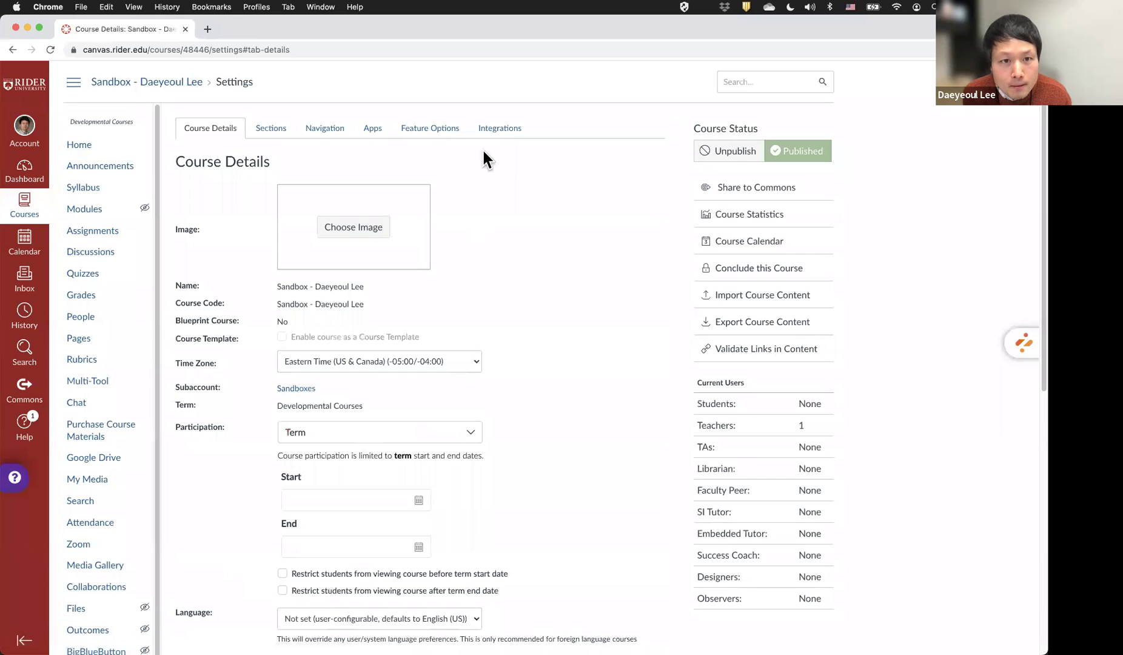
click(497, 130)
click(450, 129)
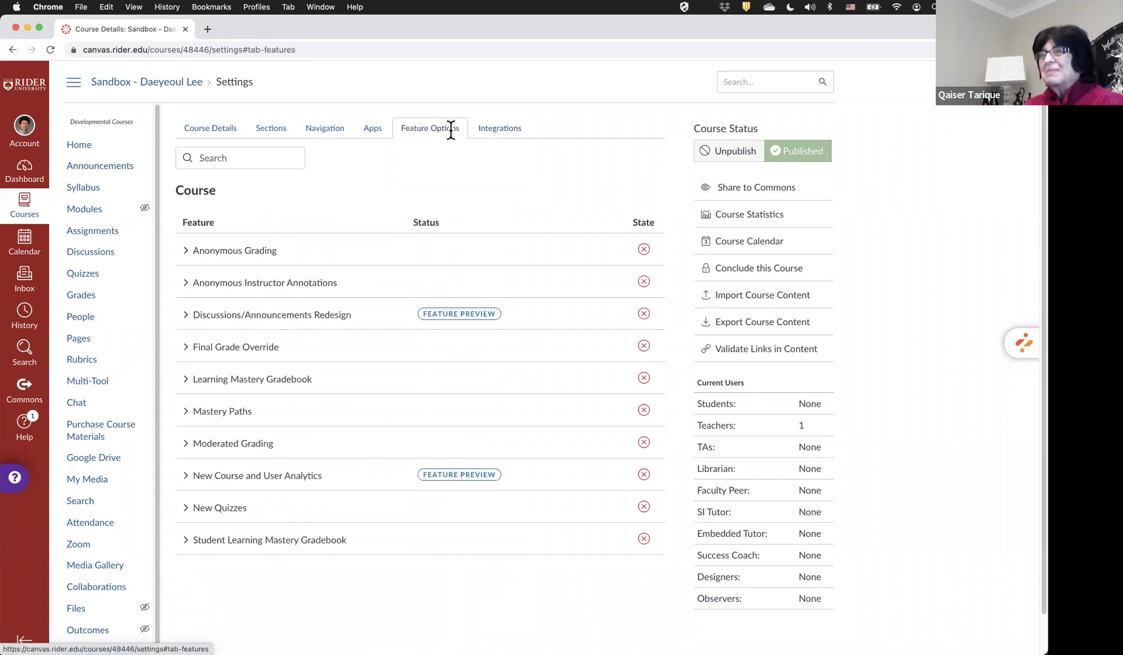